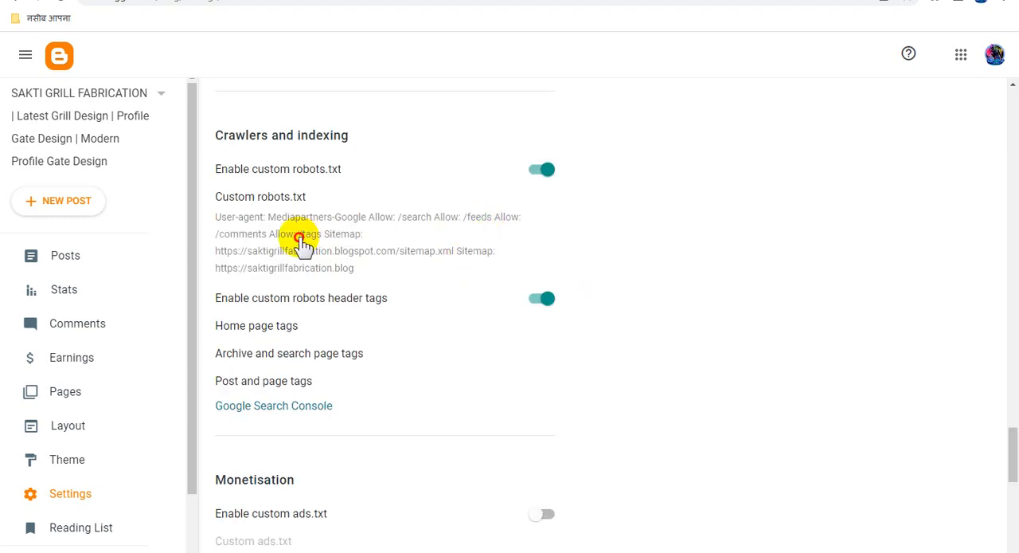
pyautogui.click(296, 231)
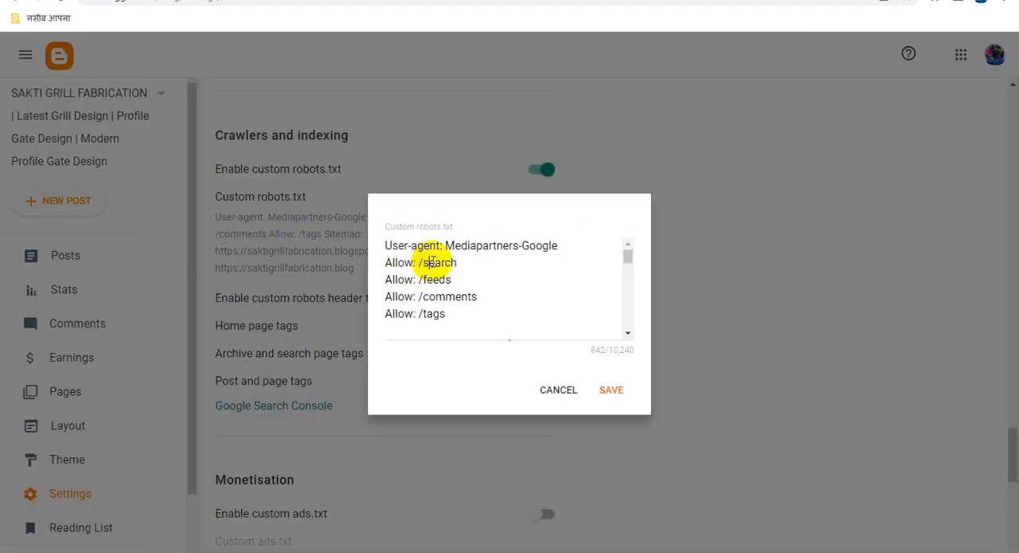
pyautogui.hotkey('ctrl', 'a')
pyautogui.hotkey('ctrl', 'v')
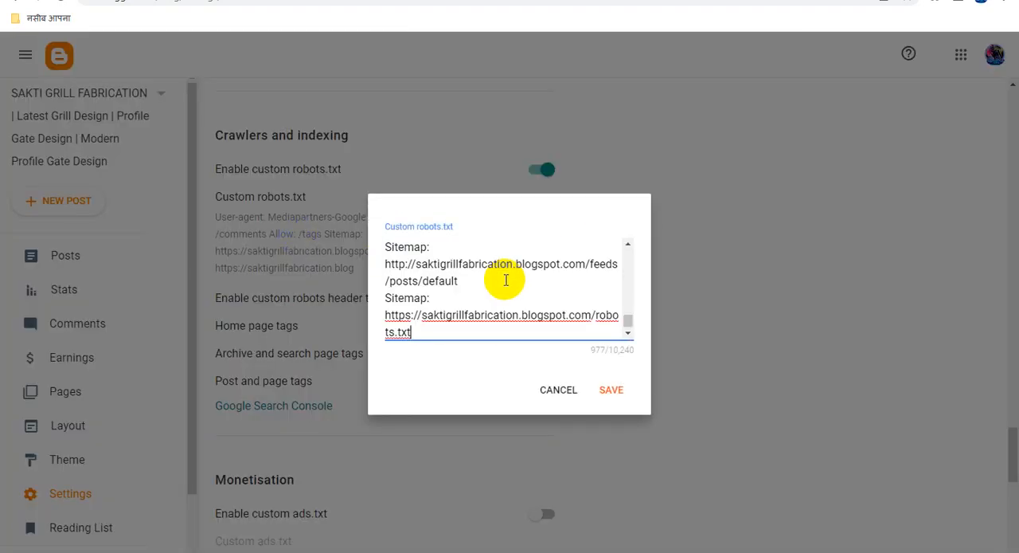
pyautogui.click(611, 391)
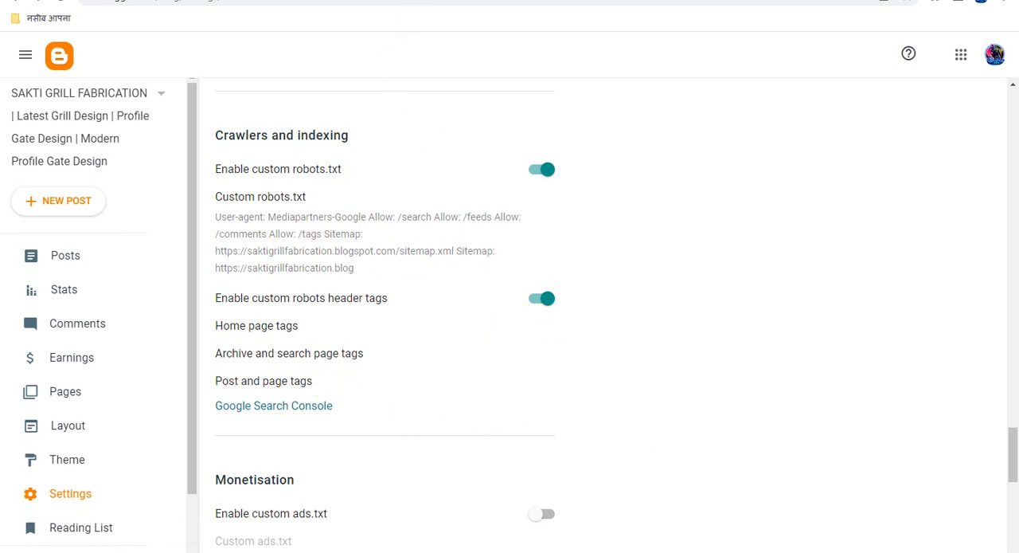
pyautogui.hotkey('ctrl', 'Tab')
pyautogui.click(279, 1)
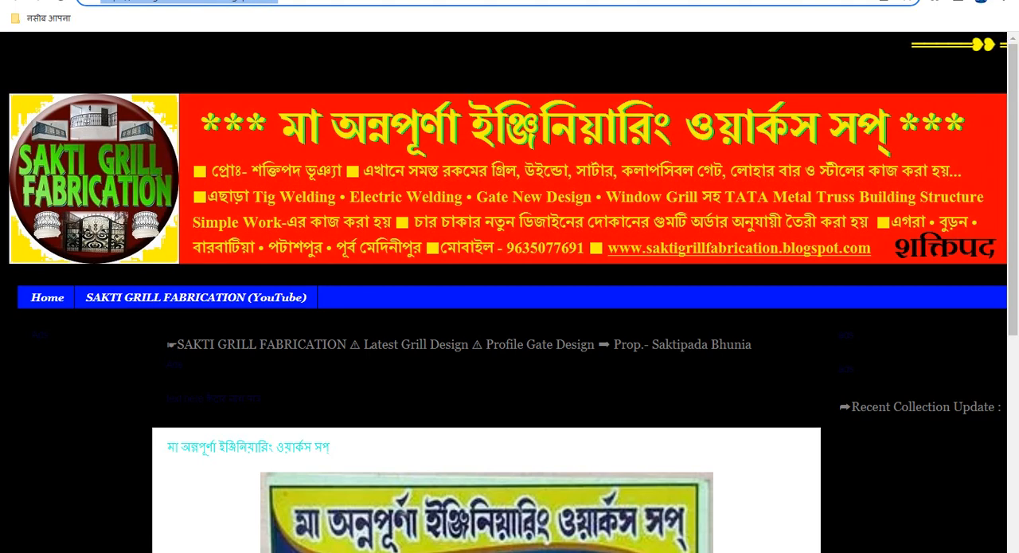
pyautogui.hotkey('ctrl', 'Tab')
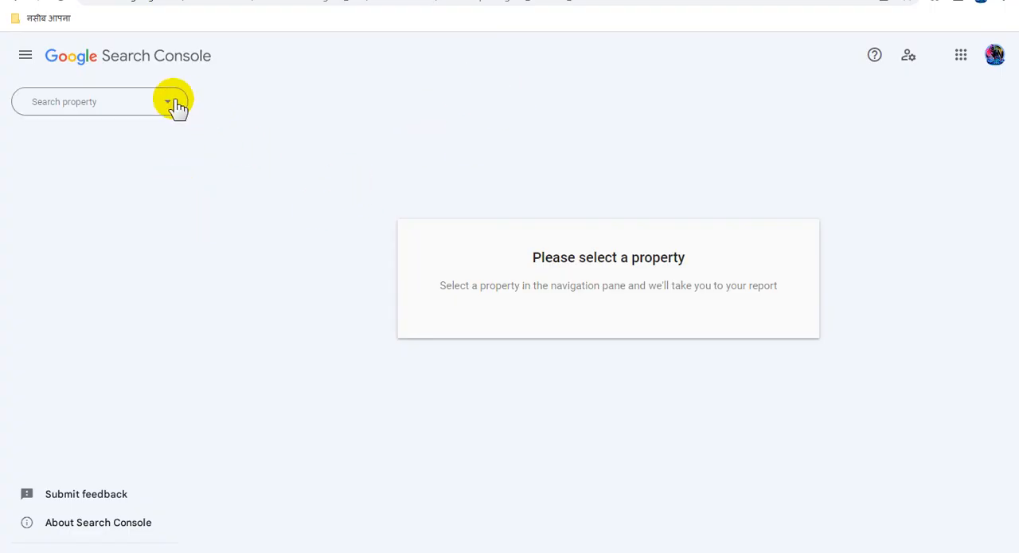
pyautogui.click(169, 102)
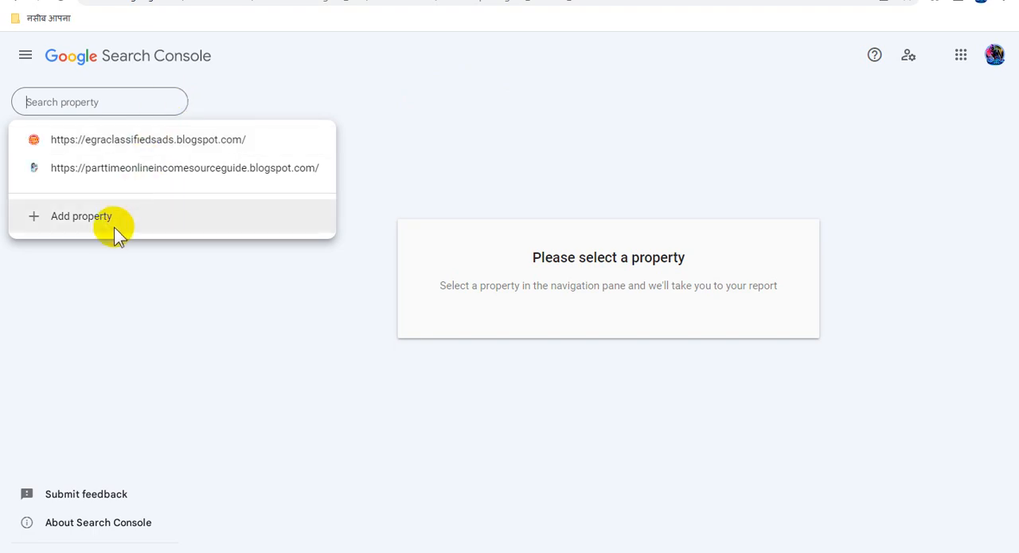
pyautogui.click(284, 221)
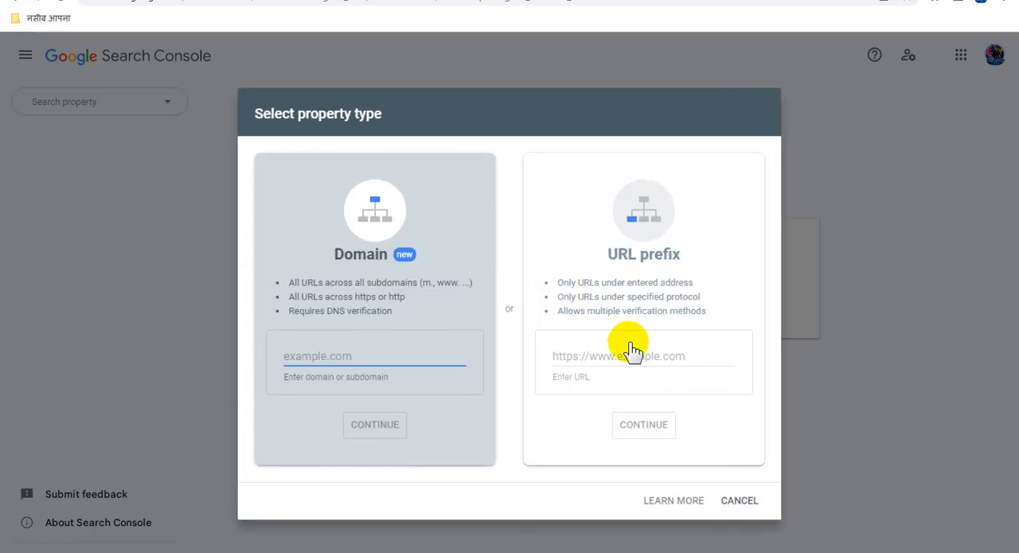
pyautogui.click(605, 359)
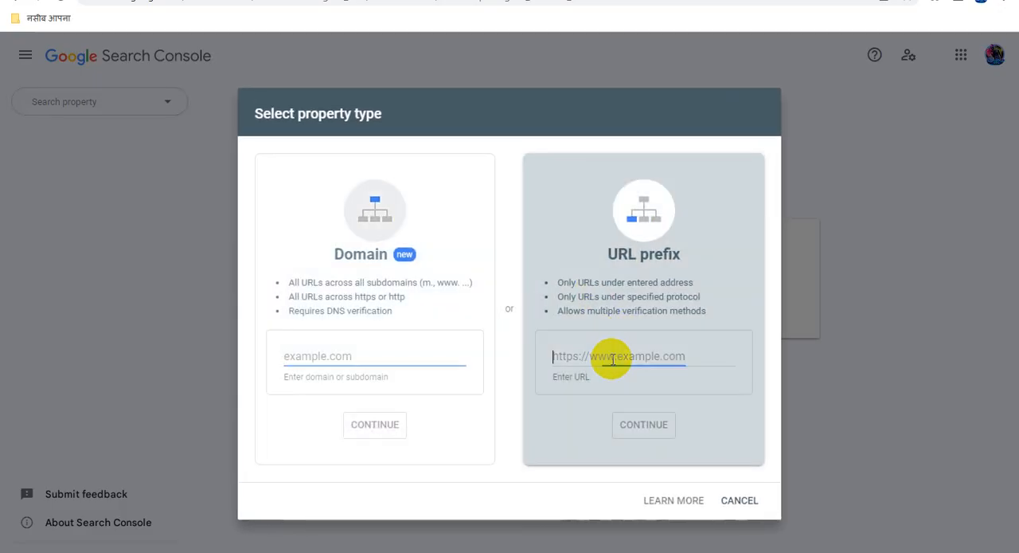
pyautogui.write('https://saktigrillfabrication.blogspot.com/')
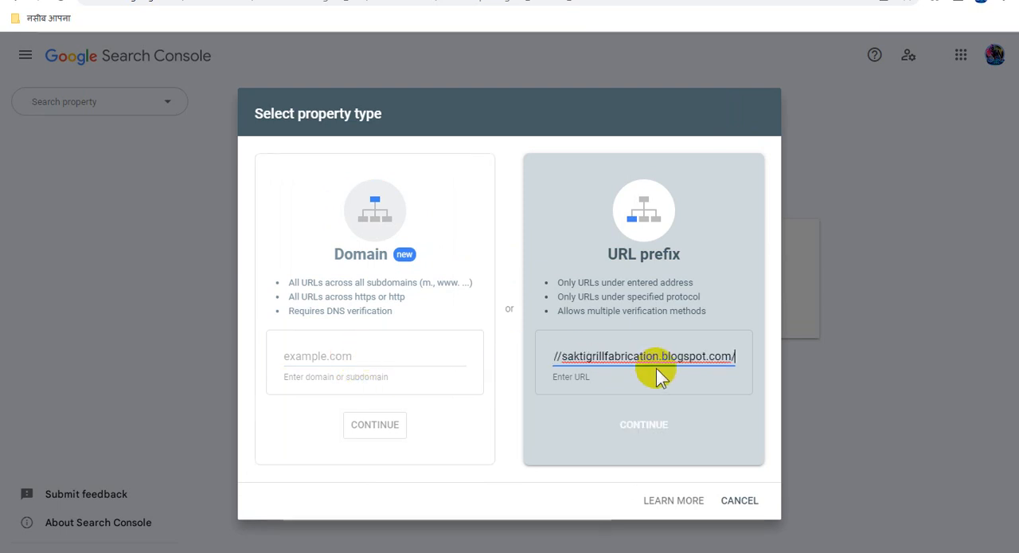
pyautogui.click(649, 428)
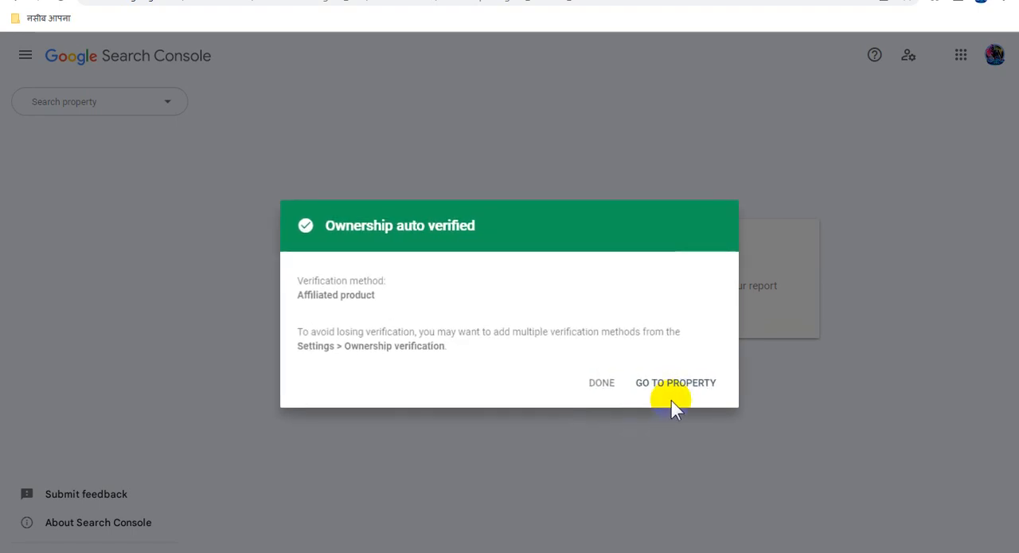
pyautogui.click(683, 382)
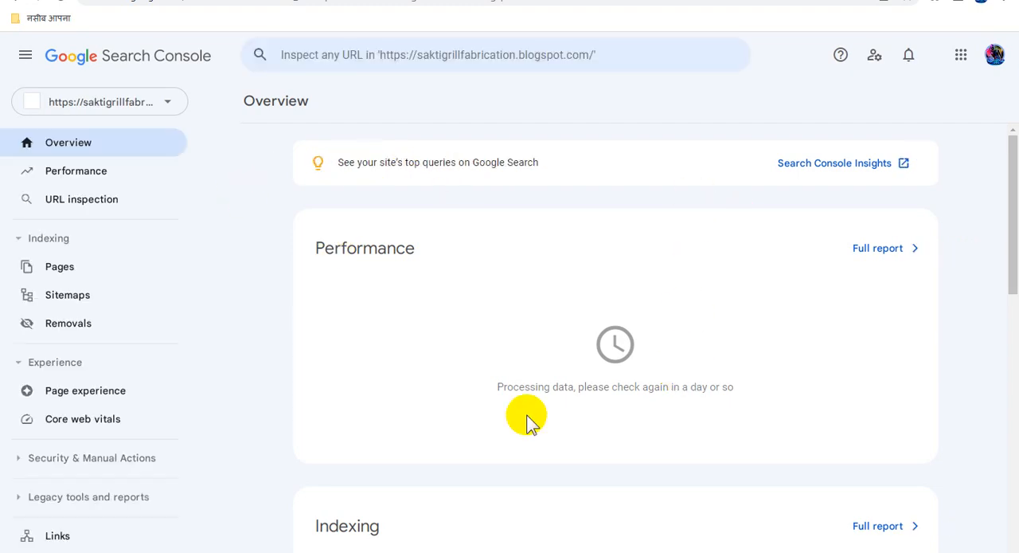
# Open the property's ownership verification settings and copy the meta tag of the HTML tag method.
pyautogui.scroll(-2, 199, 417)
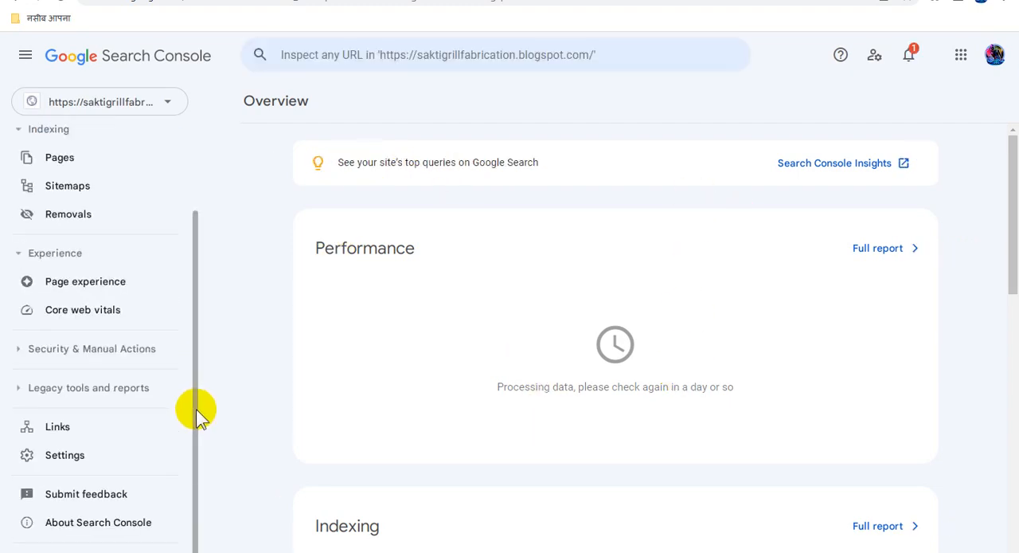
pyautogui.click(145, 453)
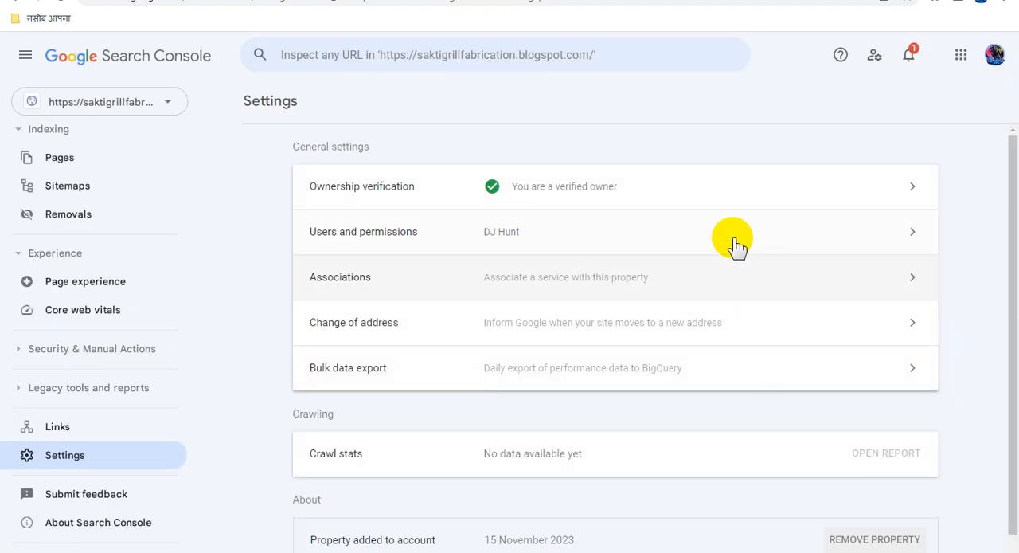
pyautogui.click(720, 200)
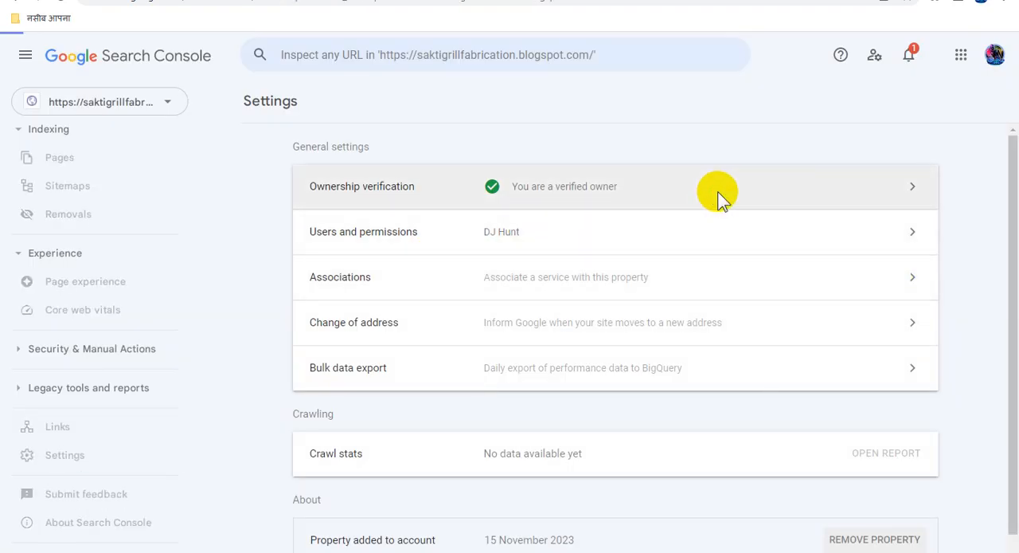
pyautogui.scroll(-1, 722, 306)
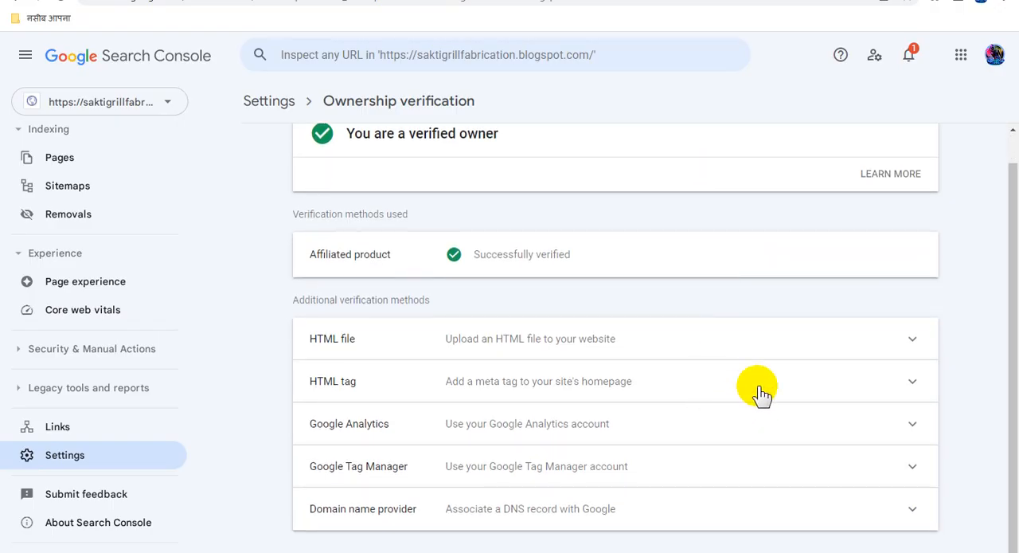
pyautogui.click(761, 389)
pyautogui.click(894, 480)
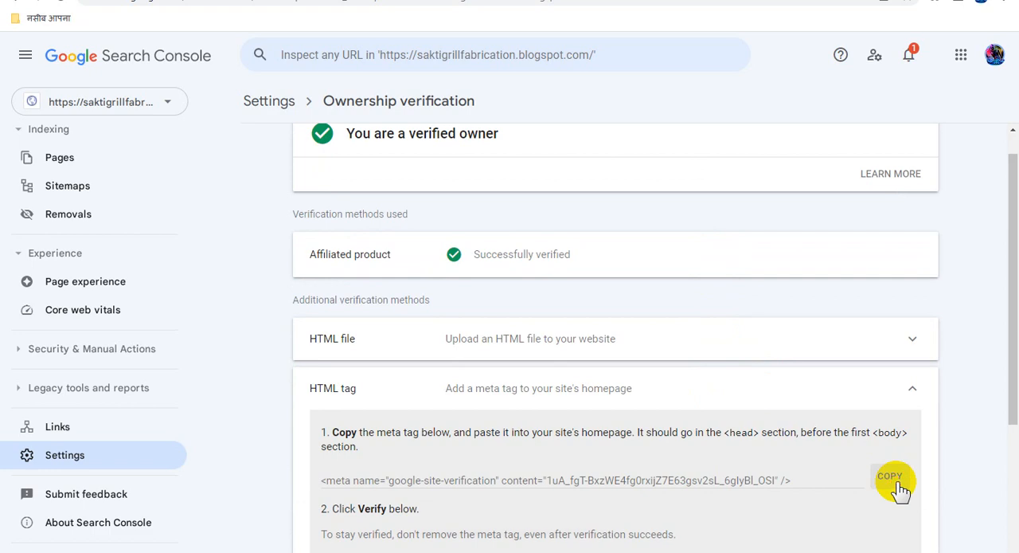
# Switch back to Blogger and open the blog theme's HTML code for editing.
pyautogui.click(92, 0)
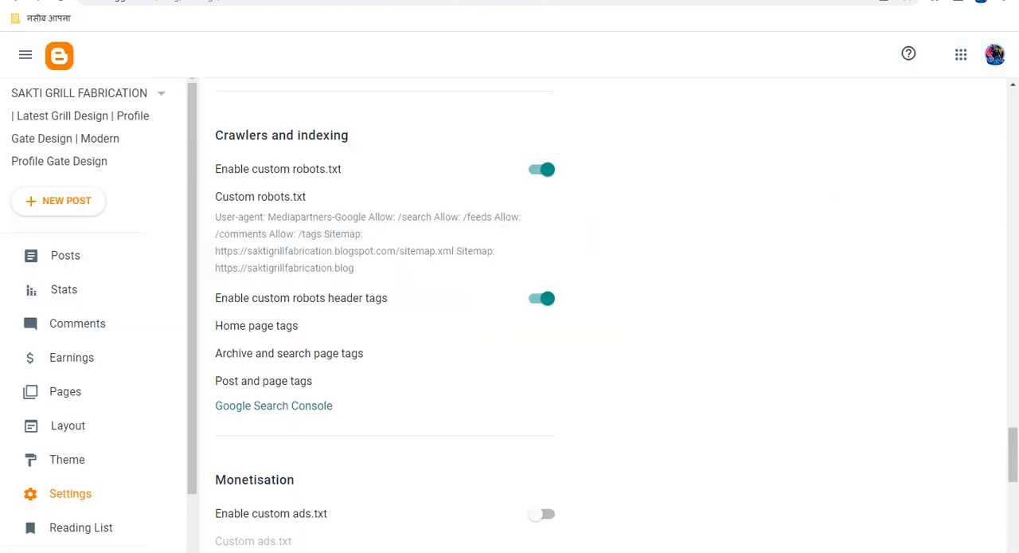
pyautogui.click(153, 446)
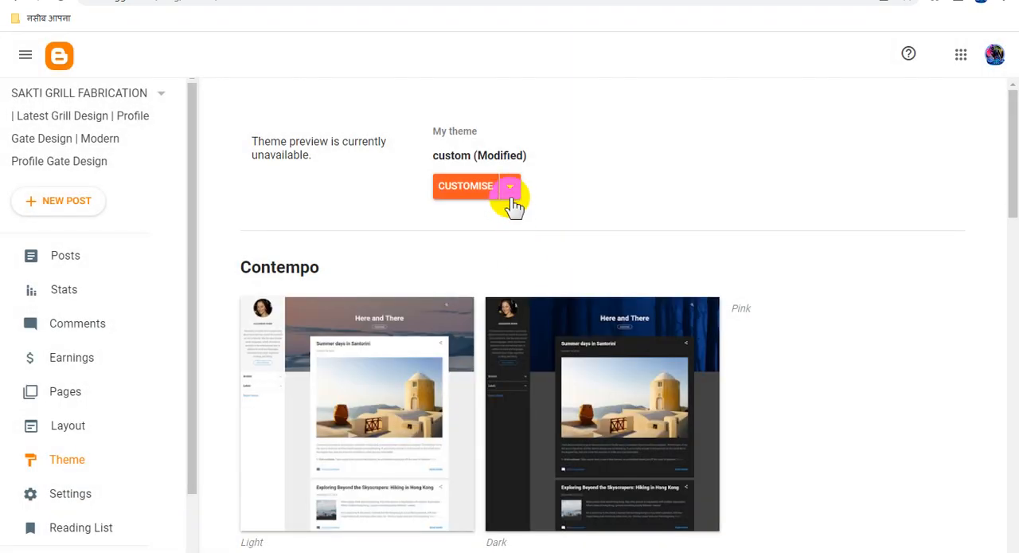
pyautogui.click(511, 188)
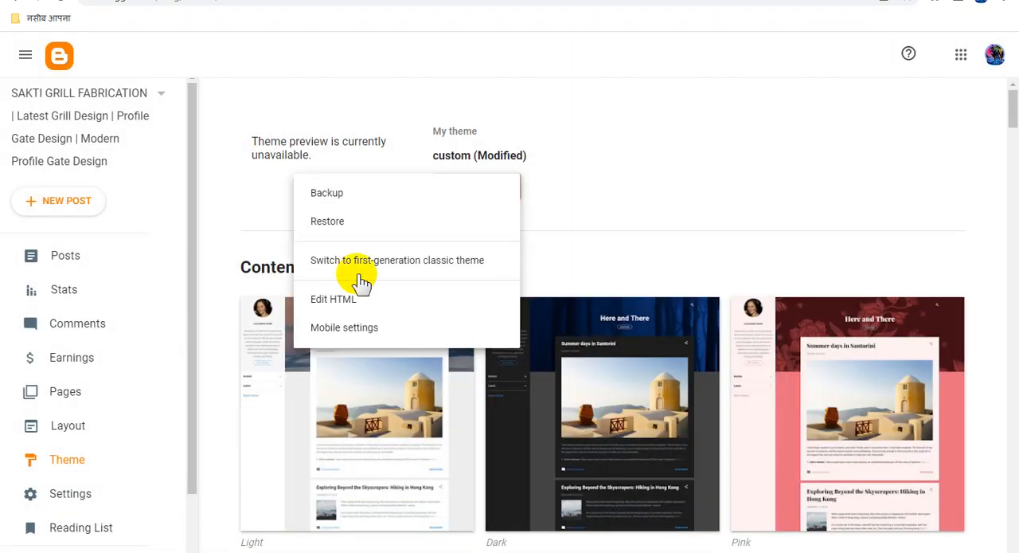
pyautogui.click(340, 302)
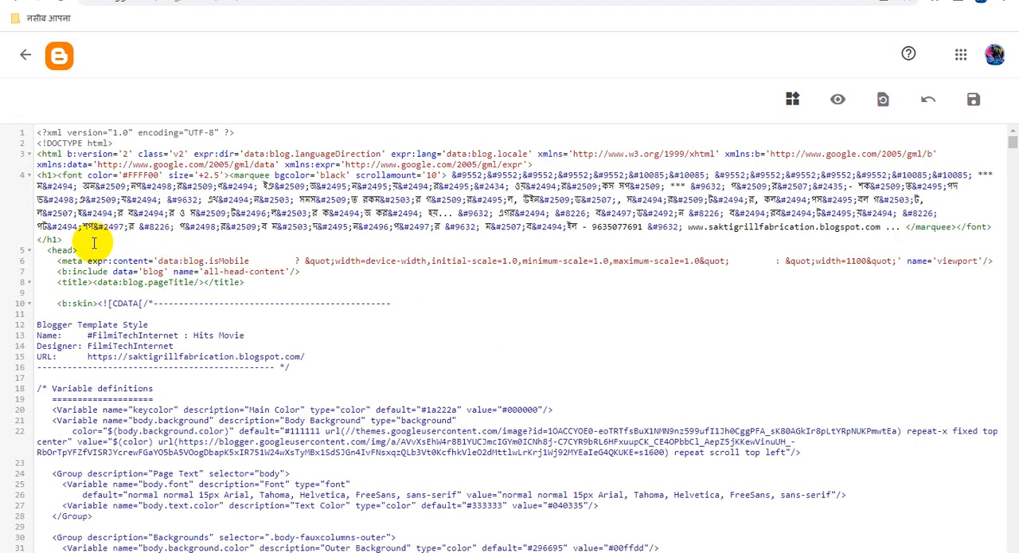
# Paste the google-site-verification meta tag on a new line directly below the opening head tag and save the theme.
pyautogui.press('Return')
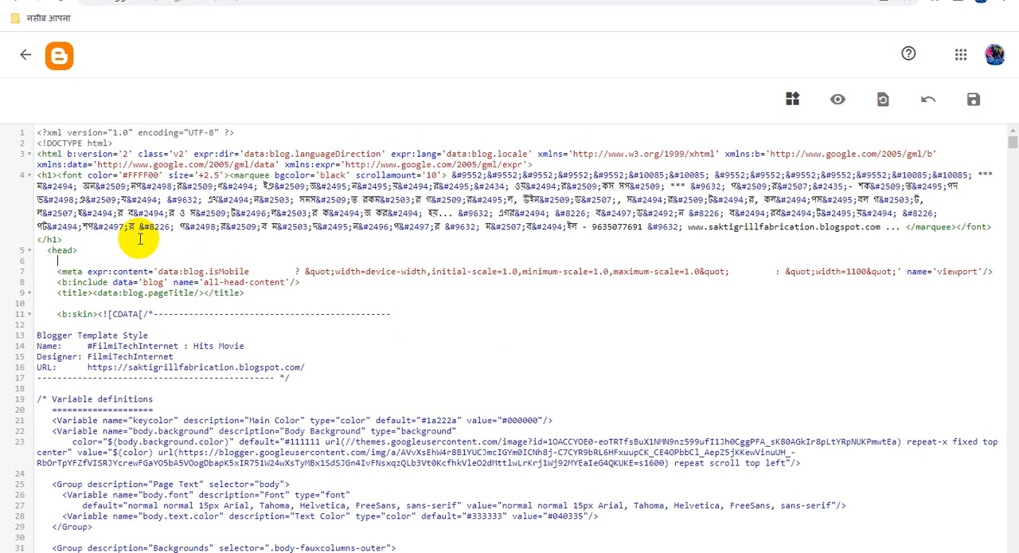
pyautogui.hotkey('ctrl', 'v')
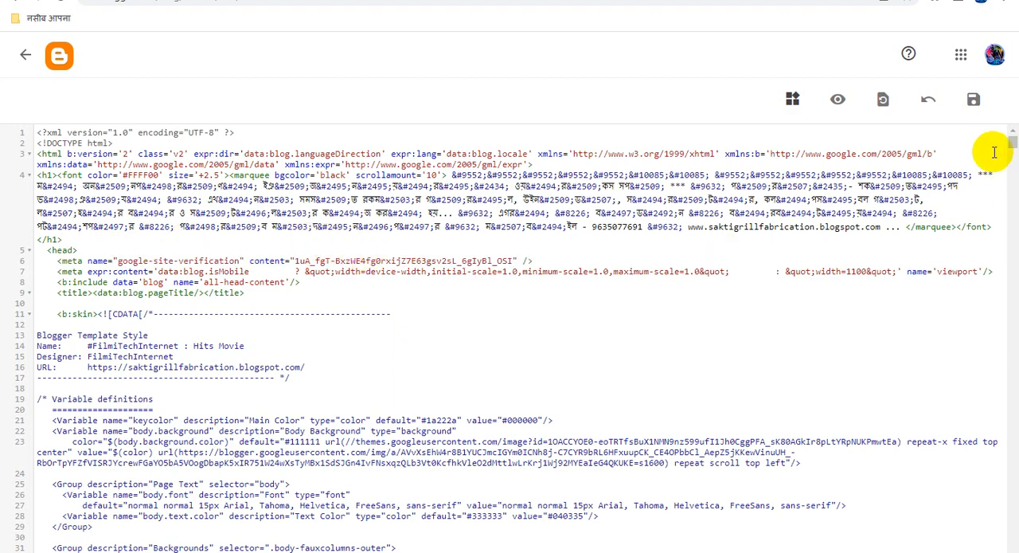
pyautogui.click(974, 107)
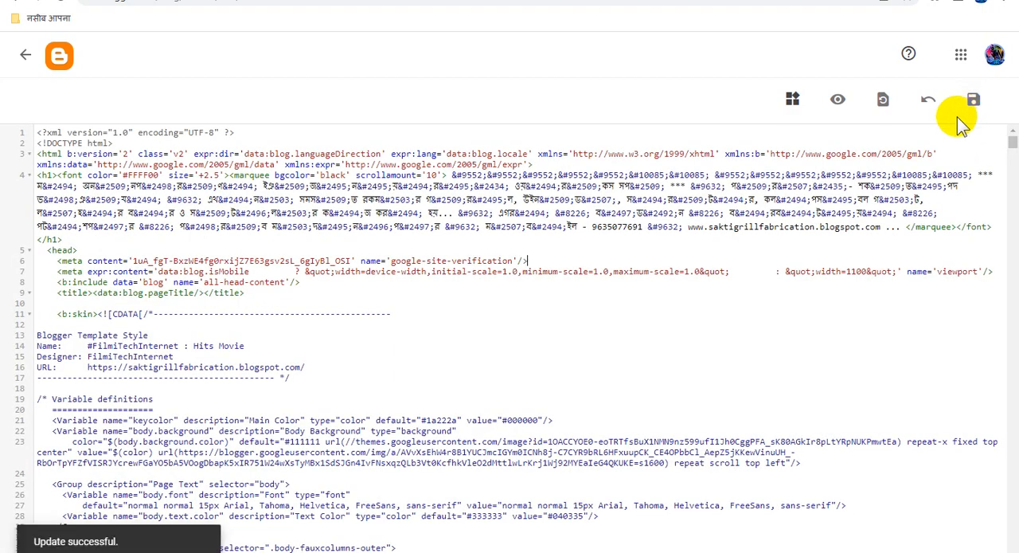
# Return to Google Search Console and verify ownership of the property with the HTML tag method.
pyautogui.click(318, 0)
pyautogui.scroll(-3, 778, 364)
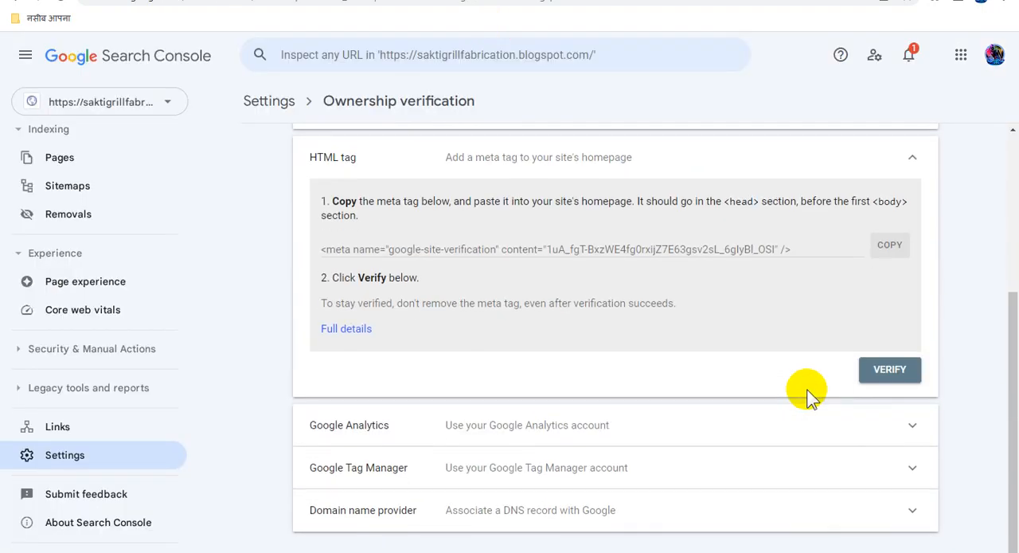
pyautogui.click(893, 370)
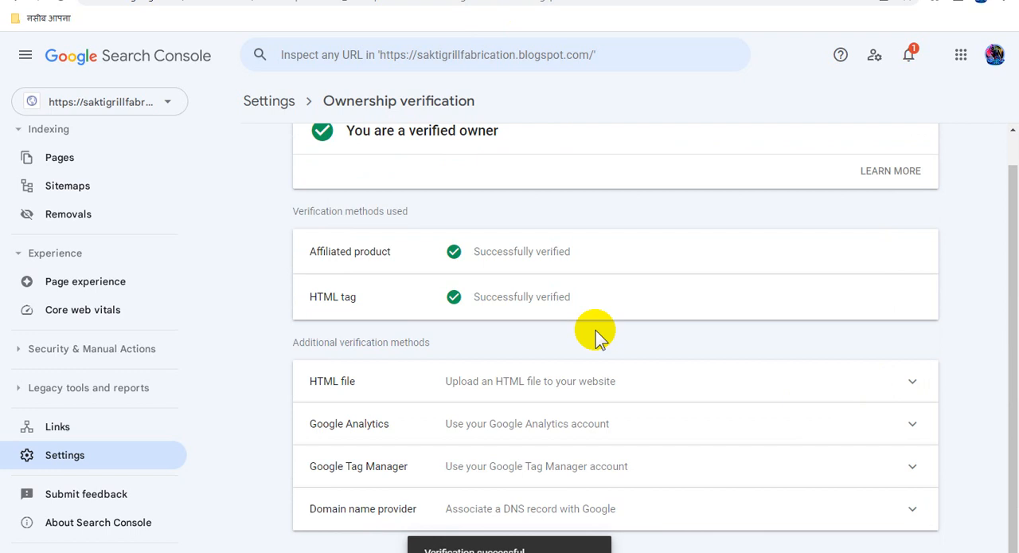
# Open the Sitemaps page of the verified property in Search Console.
pyautogui.scroll(1, 630, 436)
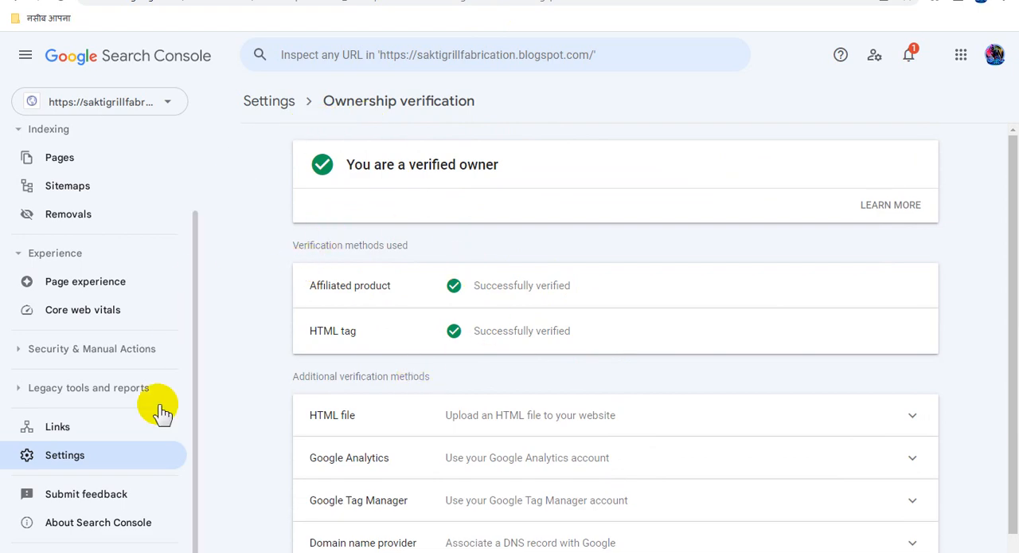
pyautogui.scroll(3, 166, 436)
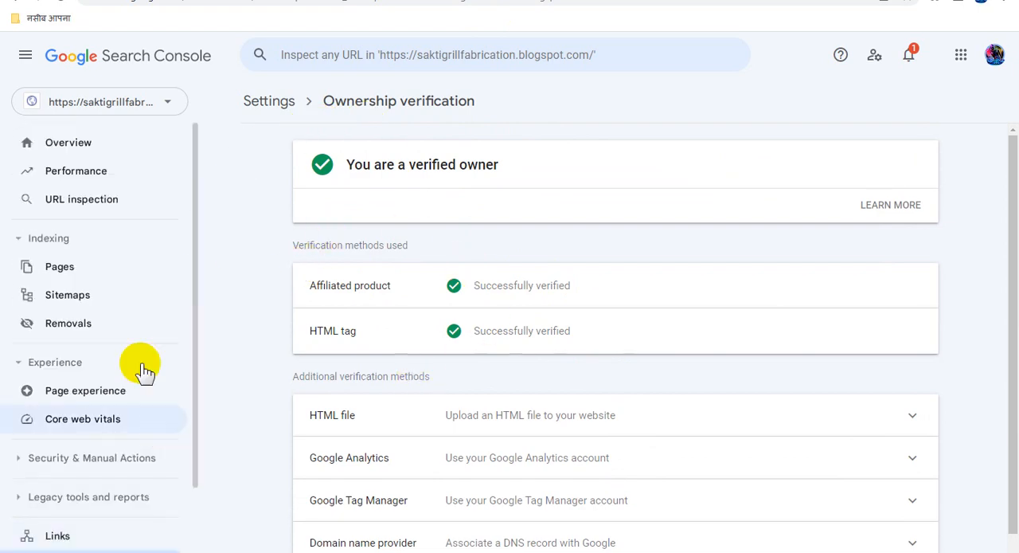
pyautogui.click(89, 301)
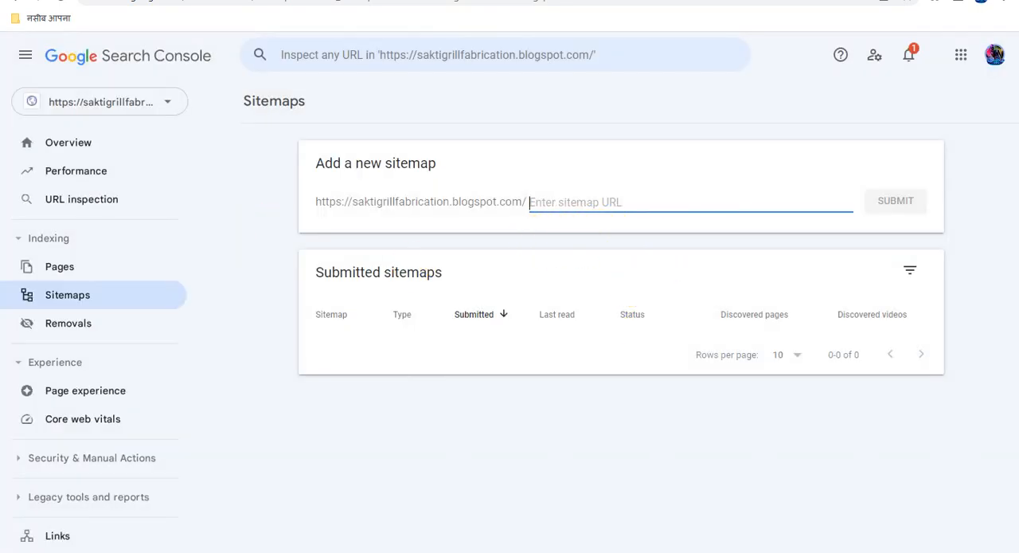
# Switch to the WordPad document with the sitemap script, select the entire script, and return to the Blogger theme editor.
pyautogui.hotkey('alt', 'Tab')
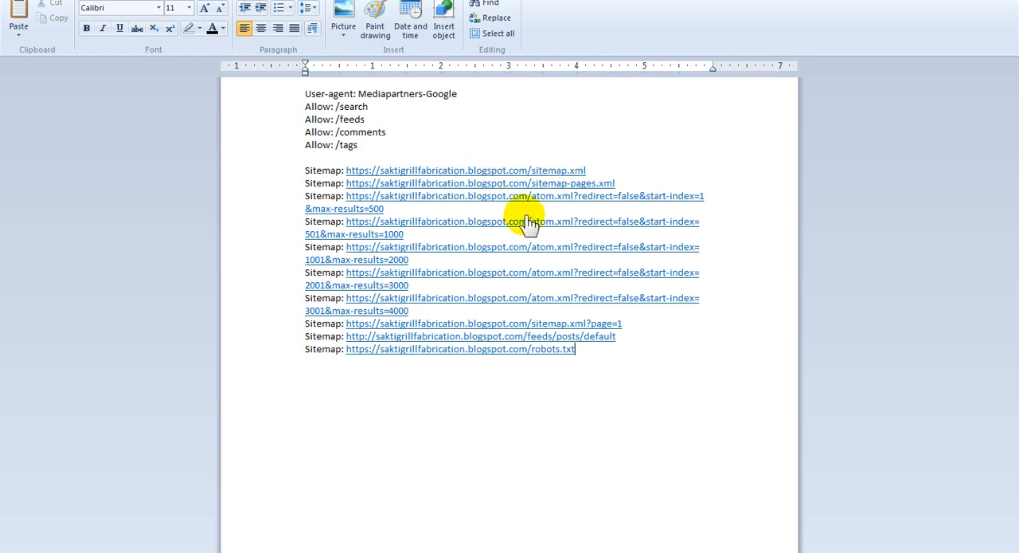
pyautogui.hotkey('alt', 'Tab')
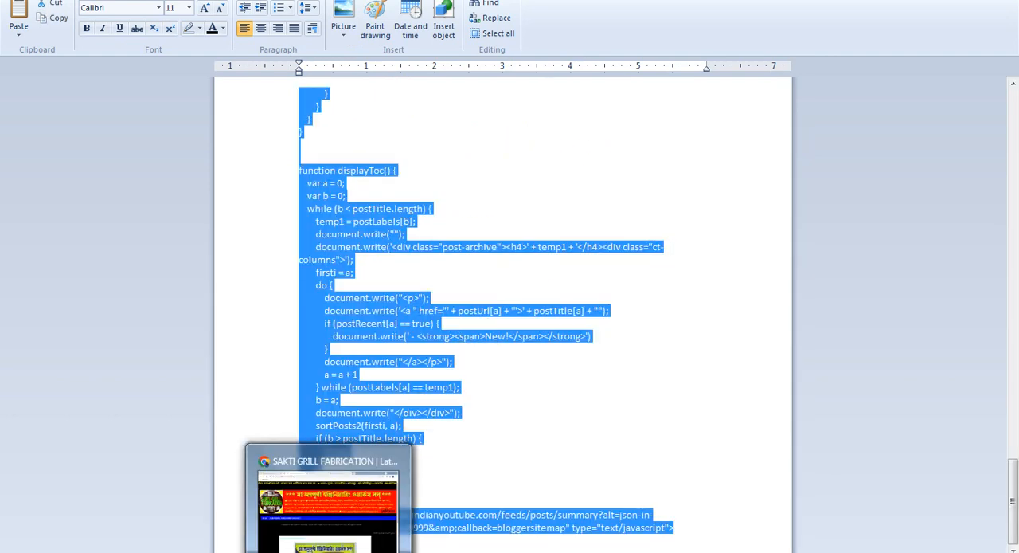
pyautogui.click(329, 550)
pyautogui.click(231, 1)
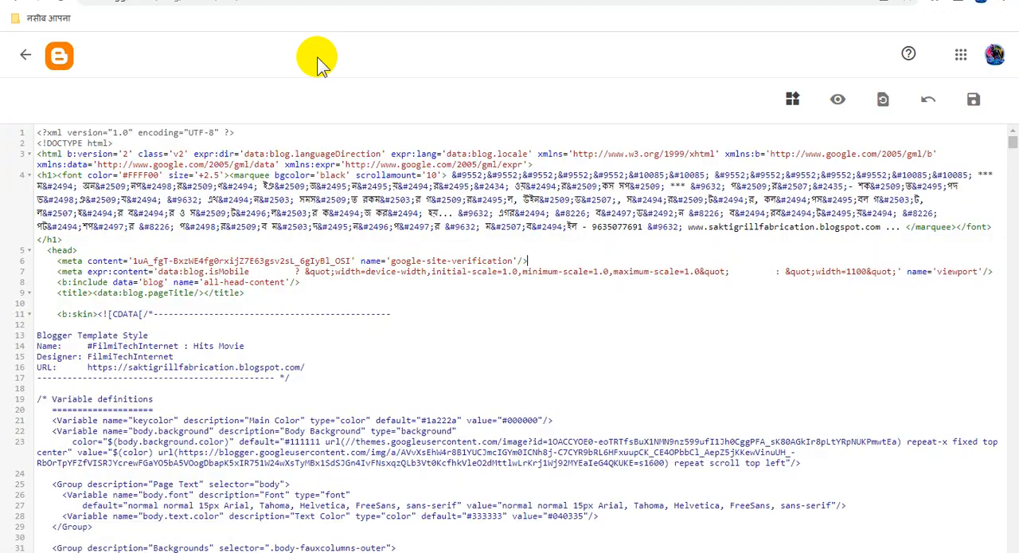
# Leave the theme editor, create a new page in the blog's Pages section, and paste the sitemap script in its HTML view.
pyautogui.click(25, 58)
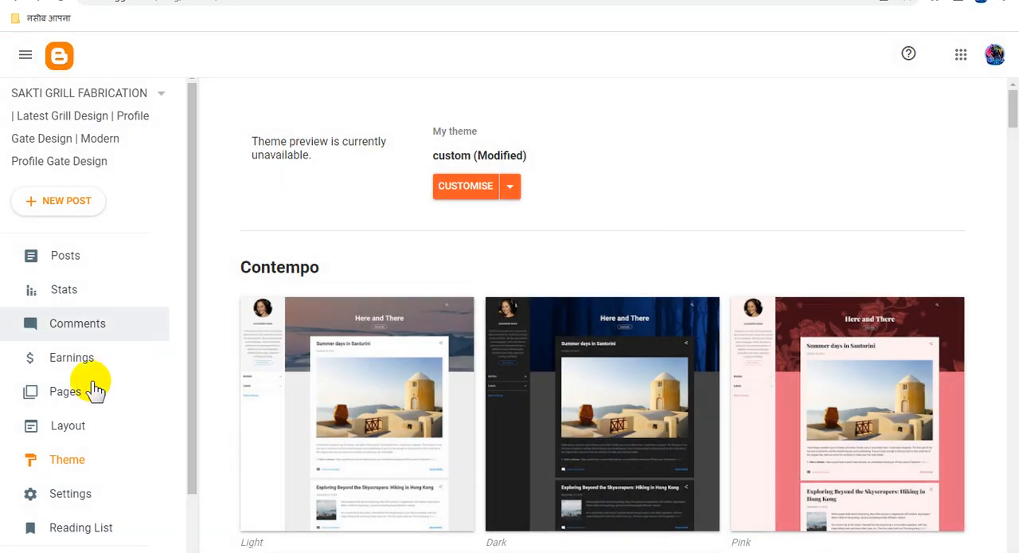
pyautogui.click(80, 391)
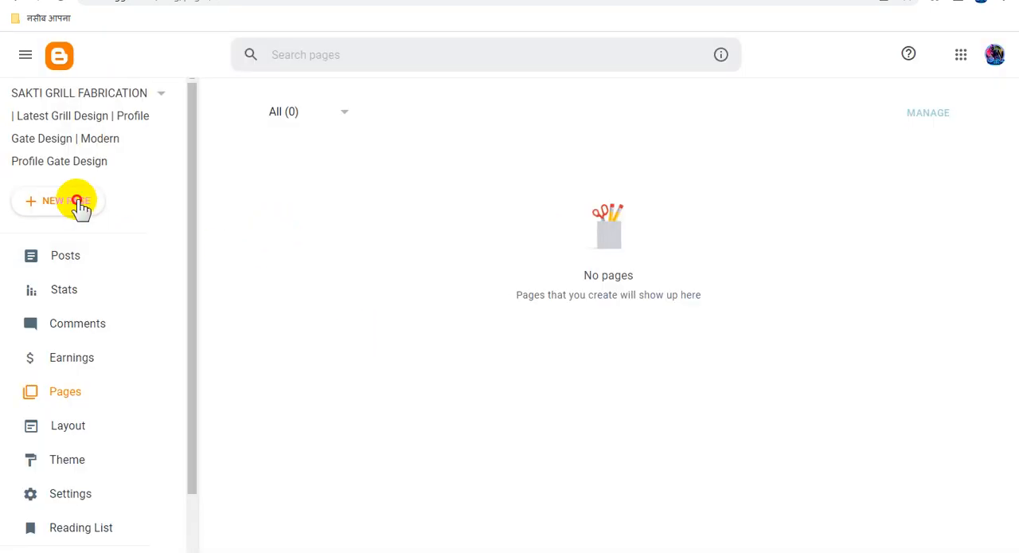
pyautogui.click(76, 203)
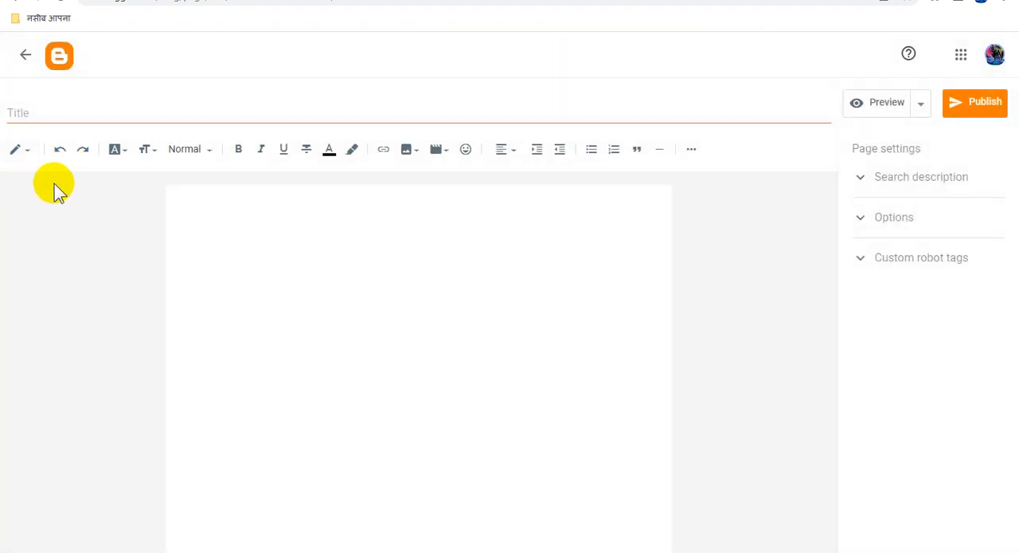
pyautogui.click(20, 151)
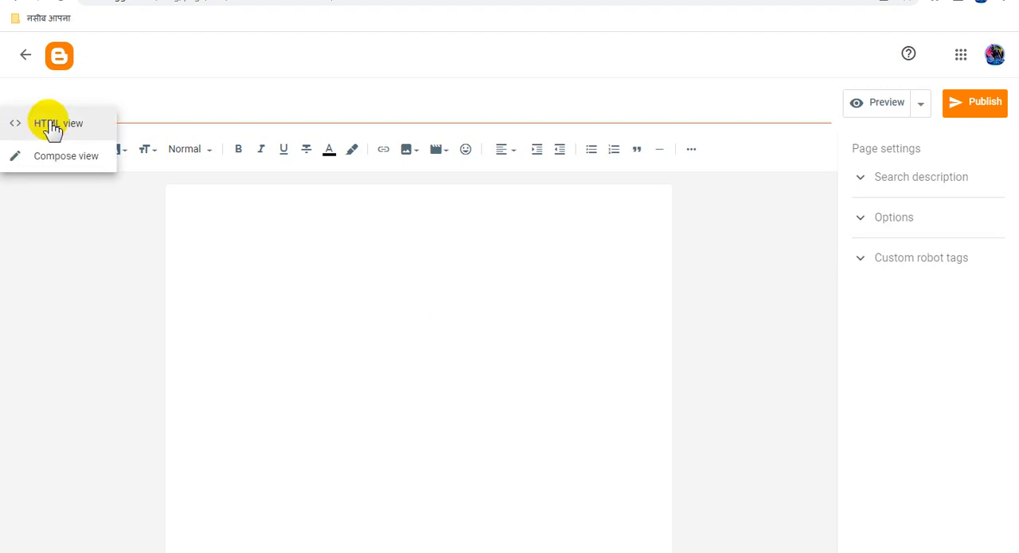
pyautogui.click(53, 126)
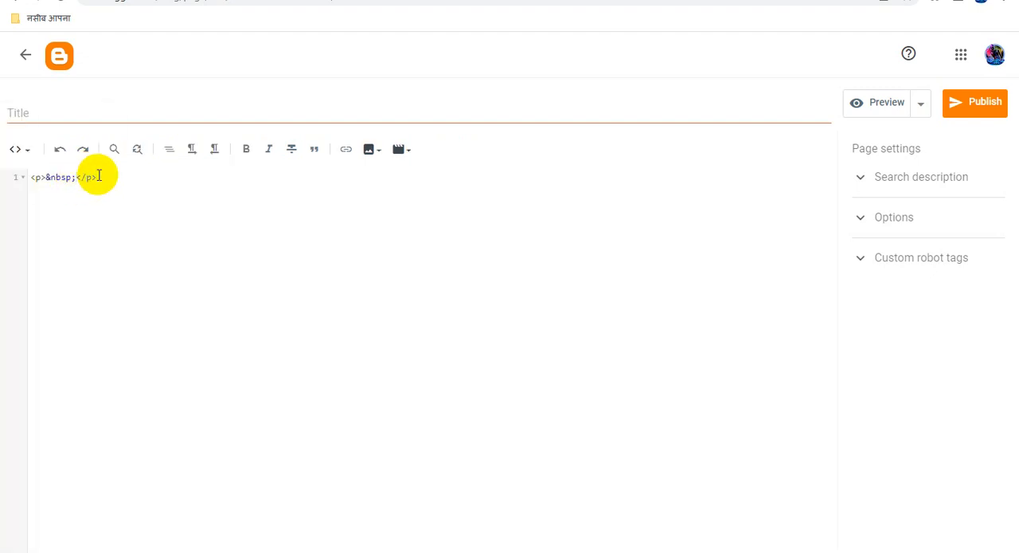
pyautogui.hotkey('ctrl', 'v')
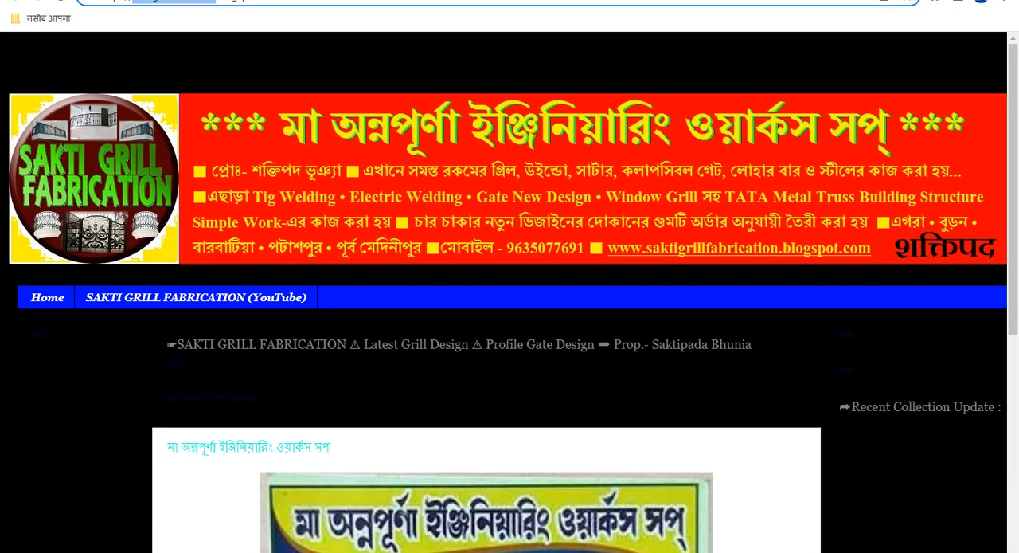
# Check the live blog's address and examine the end of the pasted sitemap script in the page editor.
pyautogui.click(189, 2)
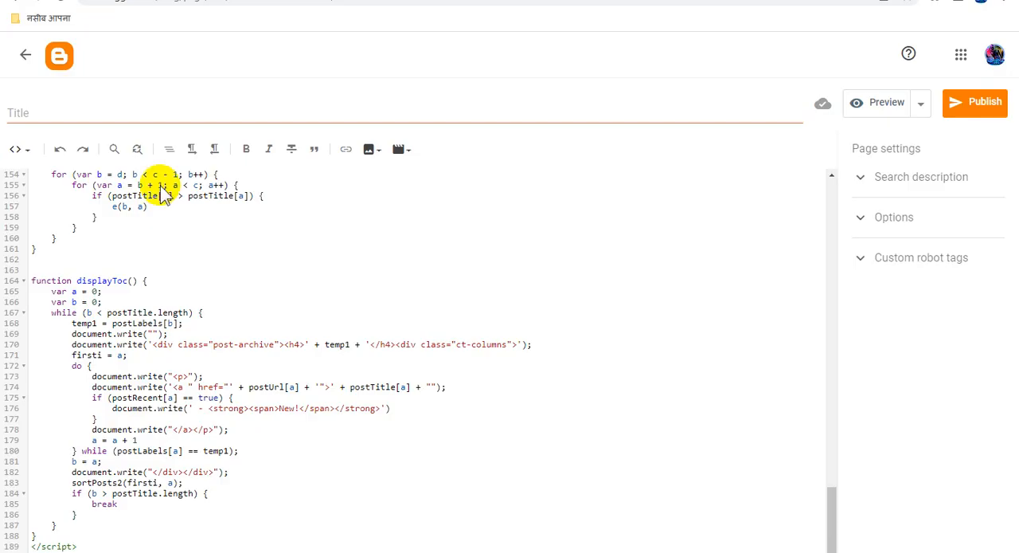
pyautogui.hotkey('ctrl', '-')
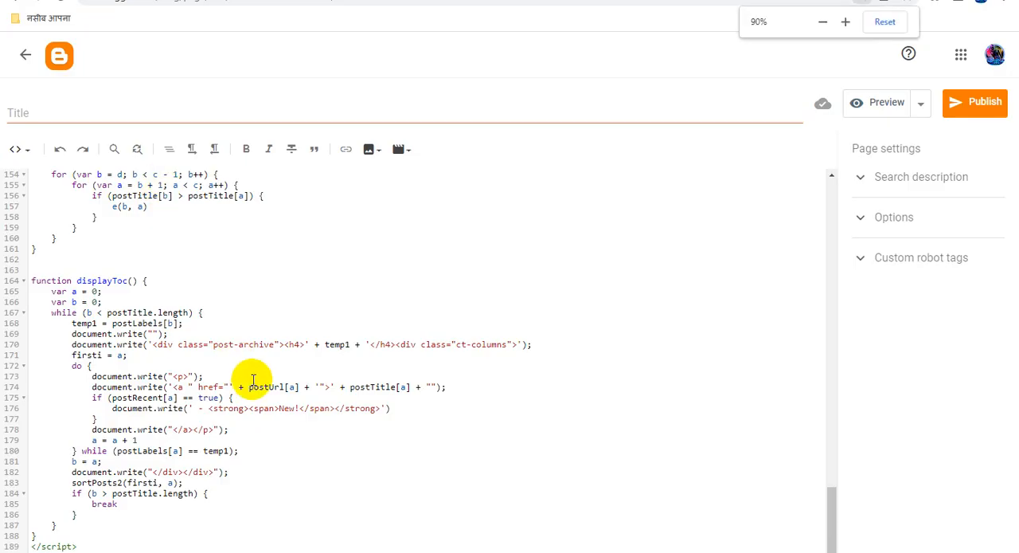
pyautogui.hotkey('ctrl', '-')
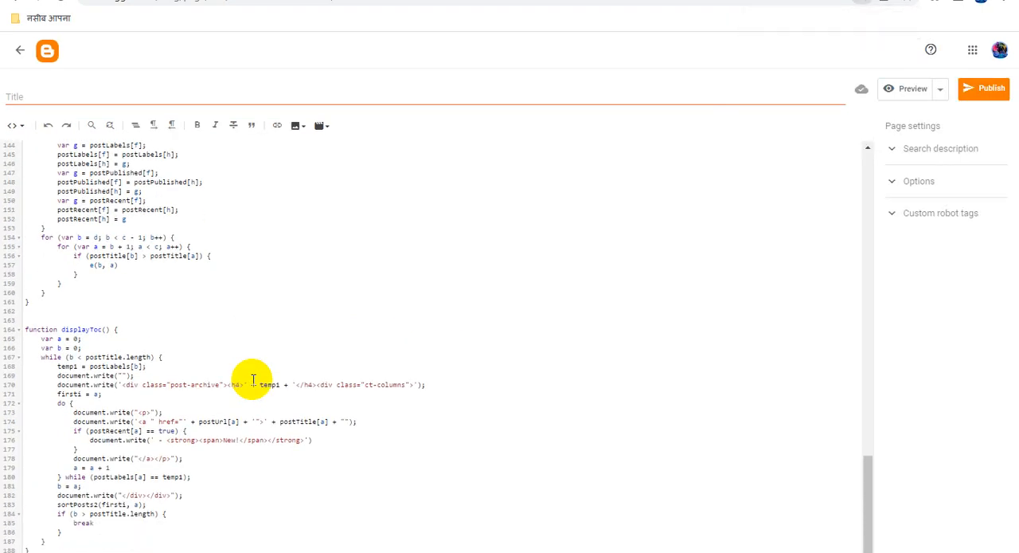
pyautogui.hotkey('ctrl', '-')
pyautogui.hotkey('ctrl', '-')
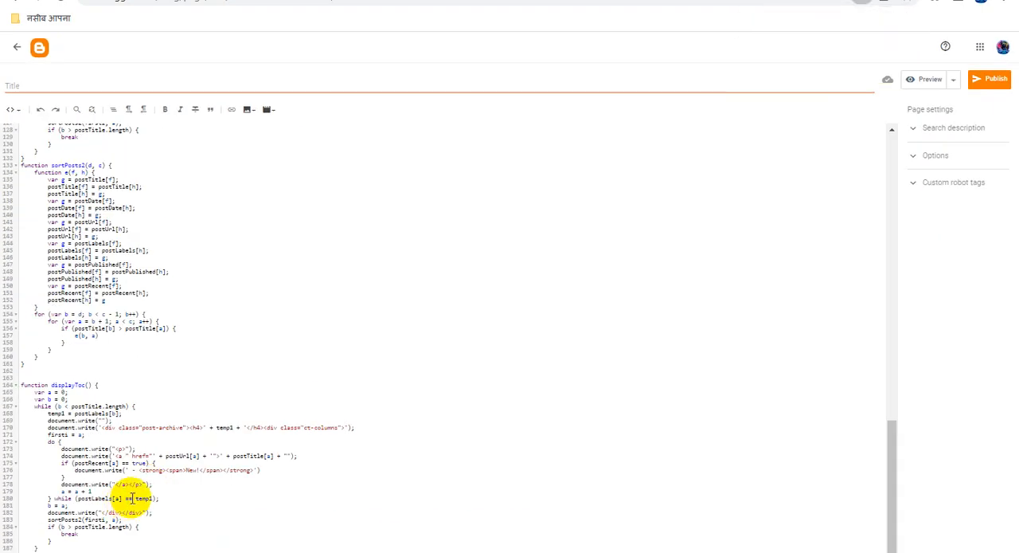
pyautogui.hotkey('ctrl', '+')
pyautogui.hotkey('ctrl', '+')
pyautogui.hotkey('ctrl', '+')
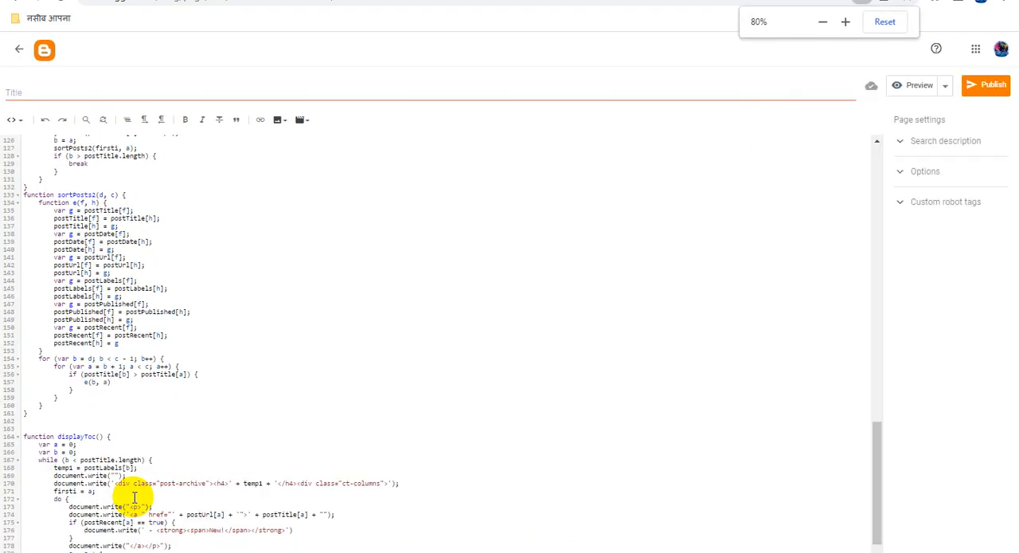
pyautogui.hotkey('ctrl', '+')
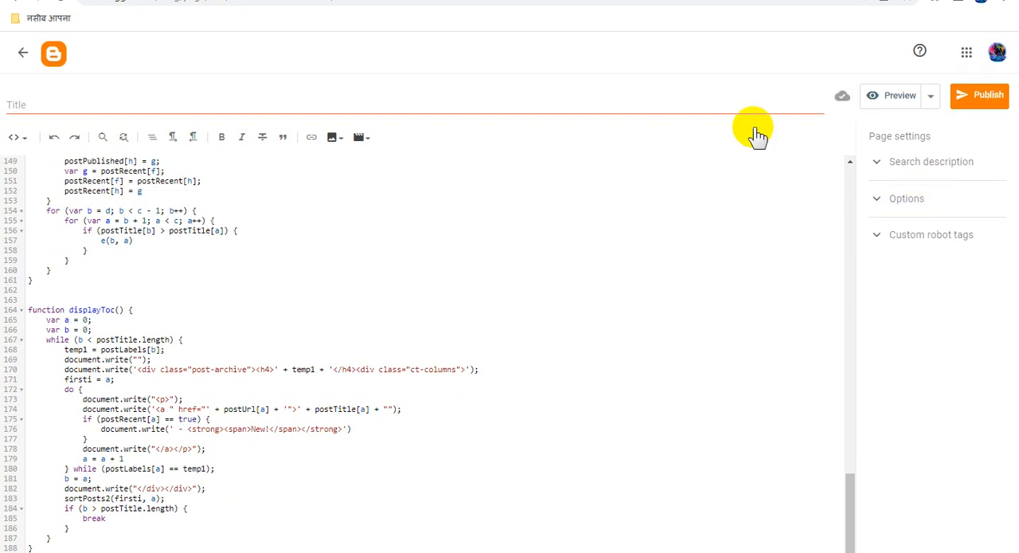
# Title the page "Sakti Grill Fabrication Latest Post Update" and reuse the same text as its search description.
pyautogui.click(185, 103)
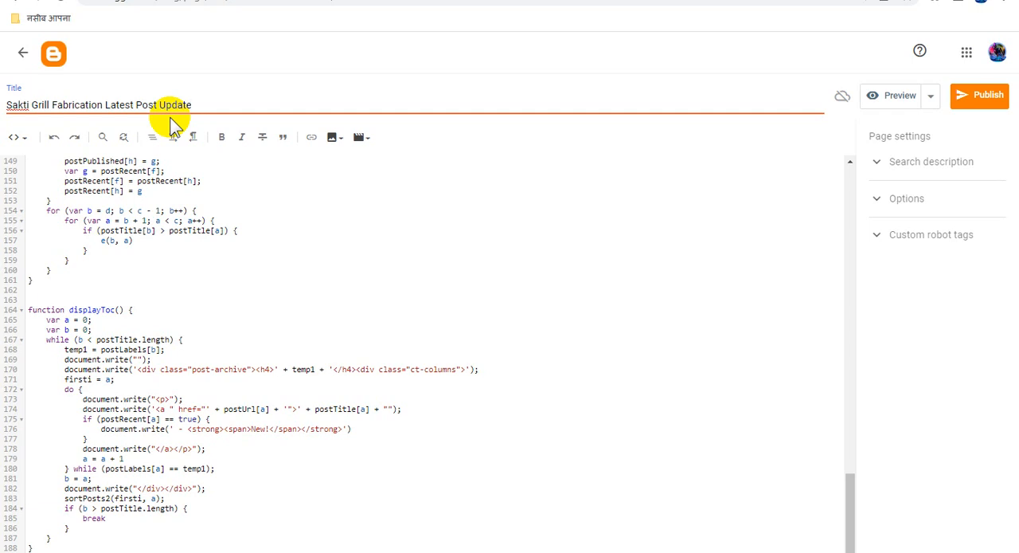
pyautogui.tripleClick(172, 112)
pyautogui.hotkey('ctrl', 'c')
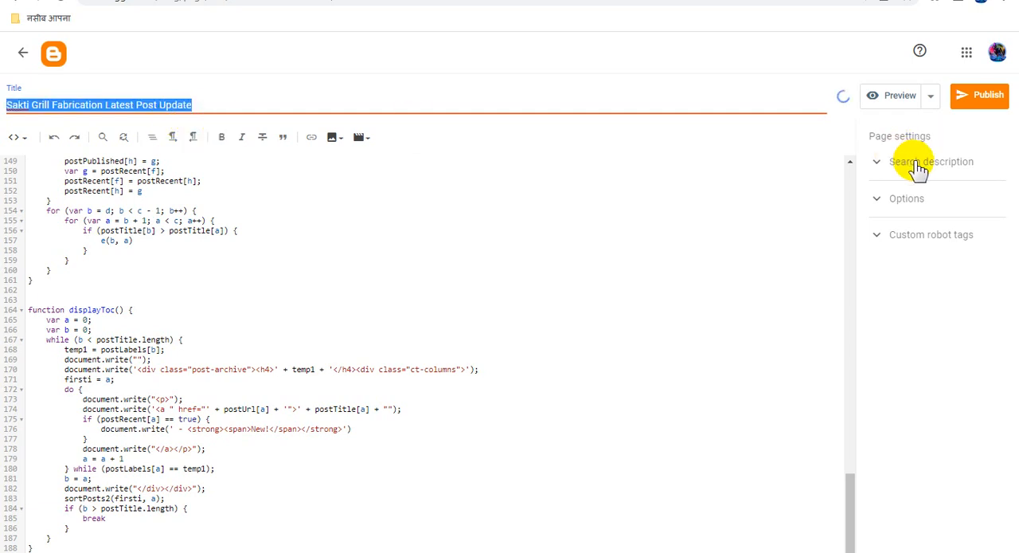
pyautogui.click(920, 164)
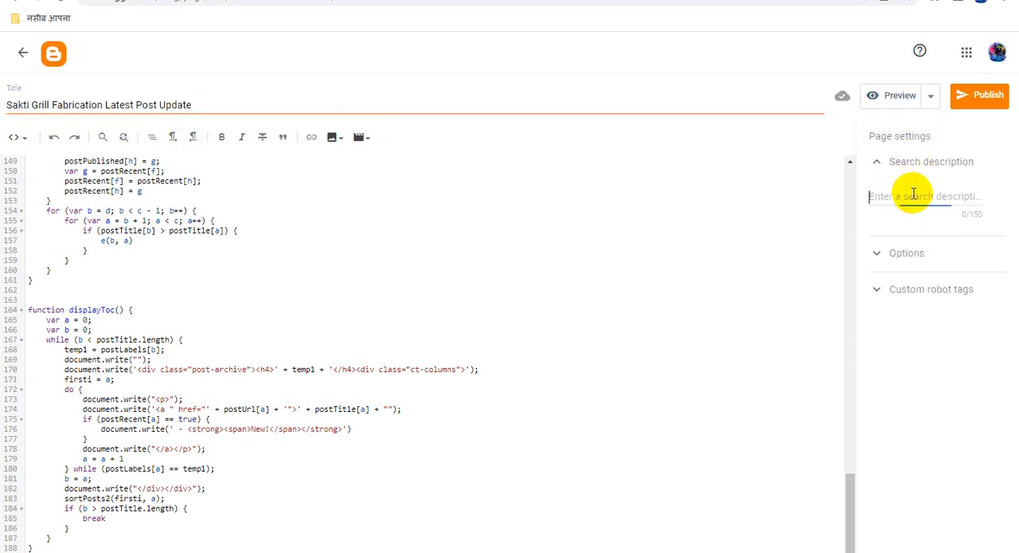
pyautogui.hotkey('ctrl', 'v')
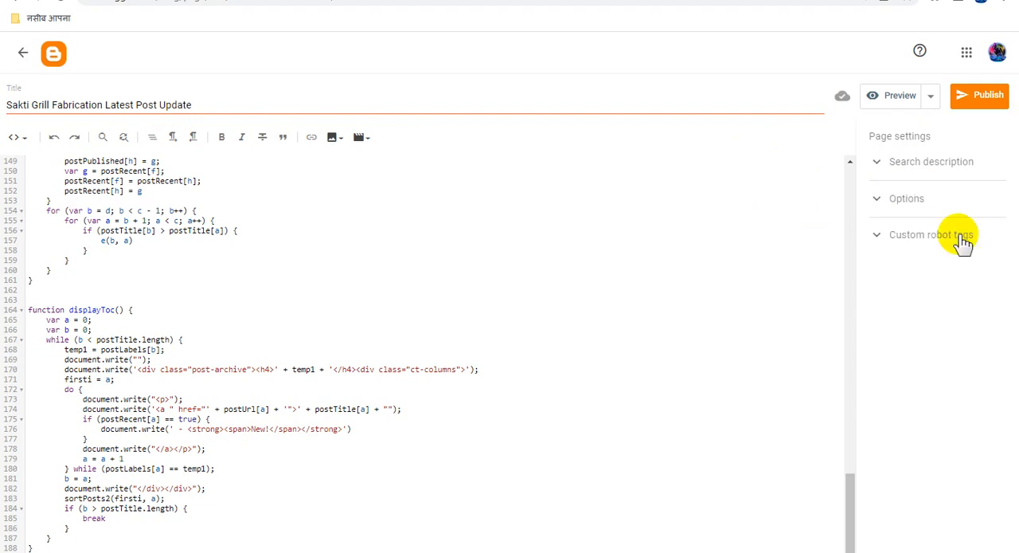
# Publish the sitemap page and view it on the live blog.
pyautogui.click(967, 102)
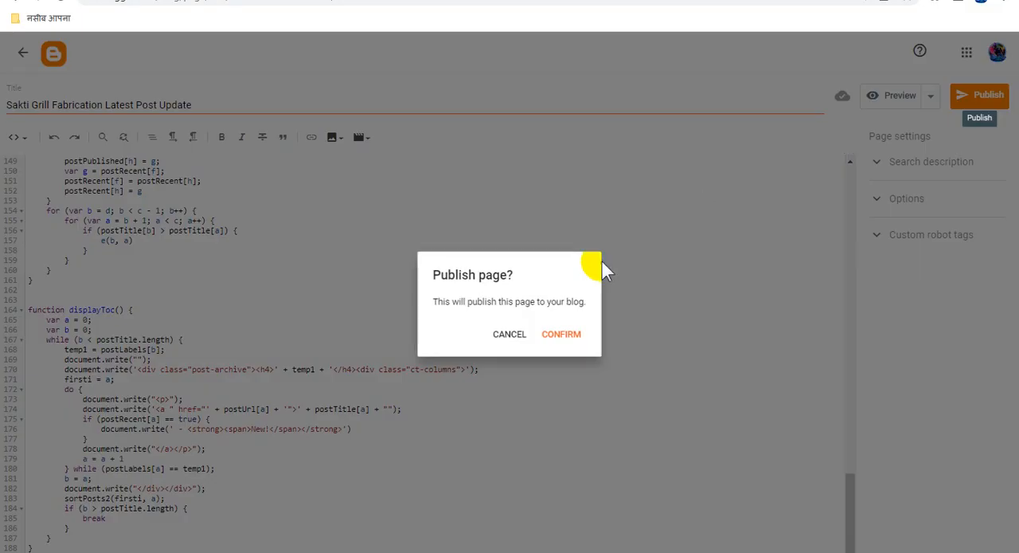
pyautogui.click(566, 338)
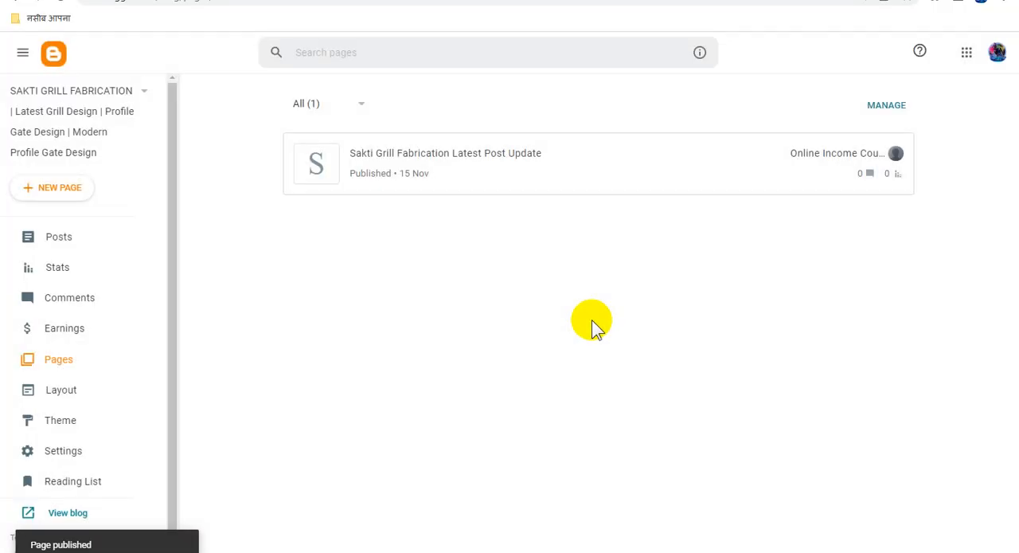
pyautogui.moveTo(865, 160)
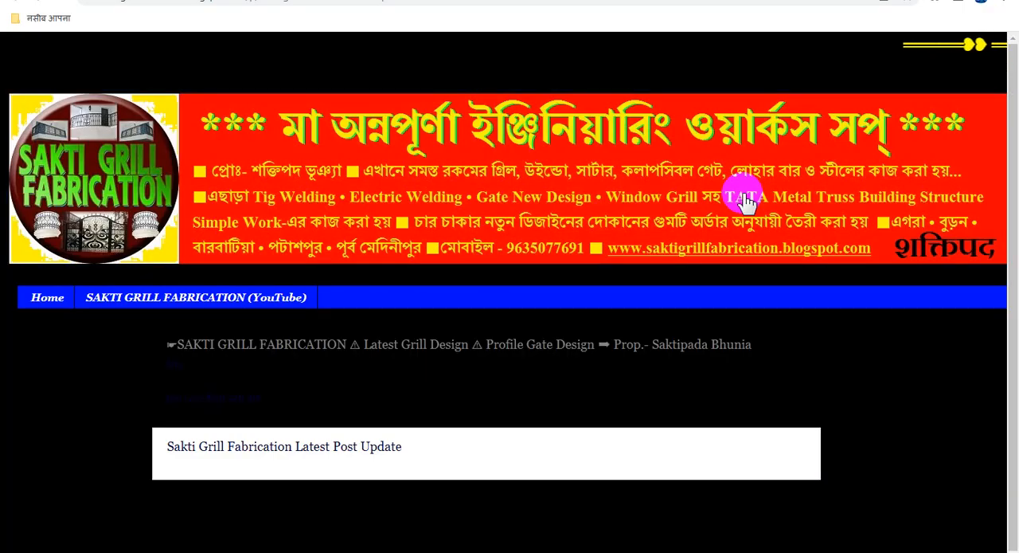
pyautogui.scroll(-1, 497, 278)
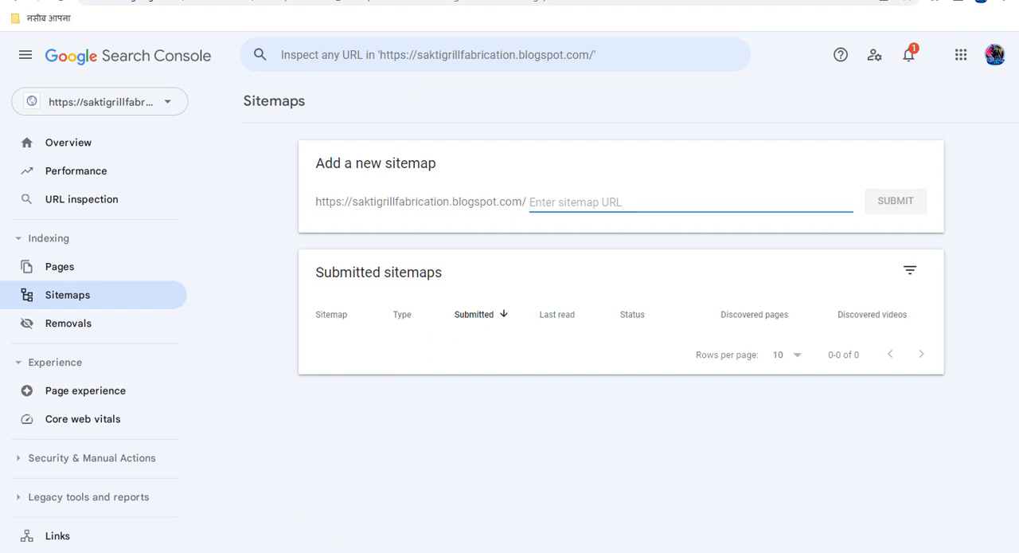
# Copy sitemap.xml from the robots.txt text in WordPad and submit it as a new sitemap in Search Console.
pyautogui.click(286, 514)
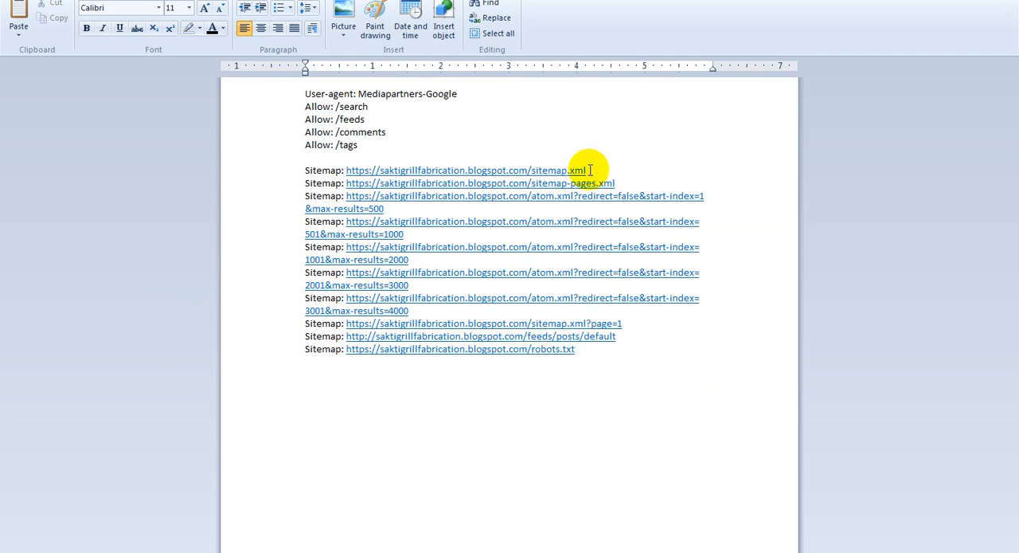
pyautogui.moveTo(588, 170); pyautogui.dragTo(536, 169)
pyautogui.hotkey('ctrl', 'c')
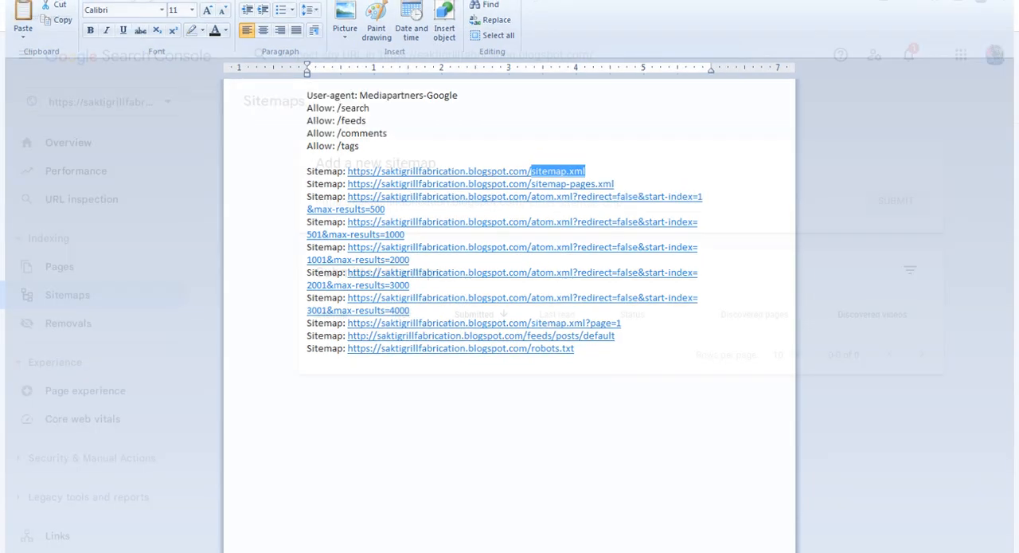
pyautogui.click(573, 191)
pyautogui.hotkey('ctrl', 'v')
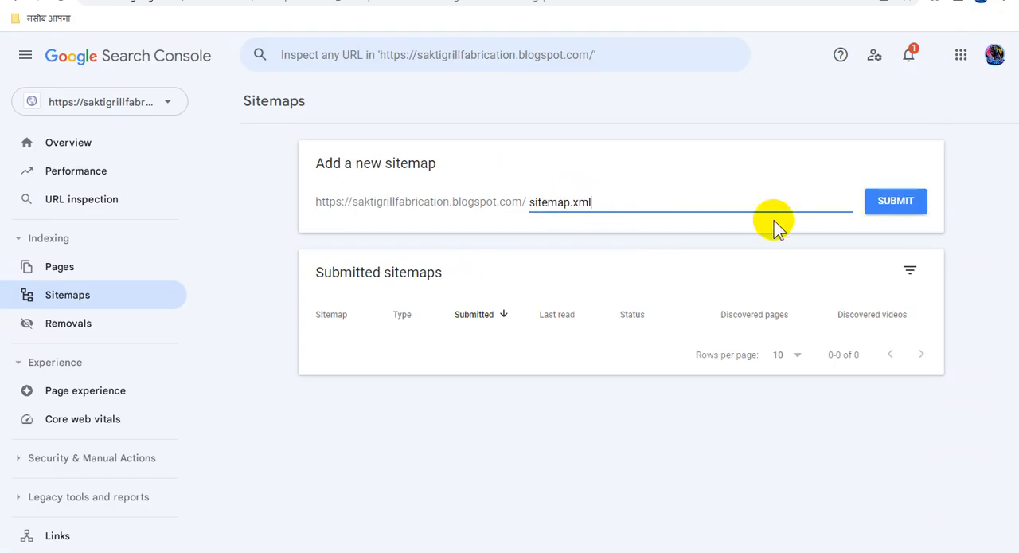
pyautogui.click(900, 209)
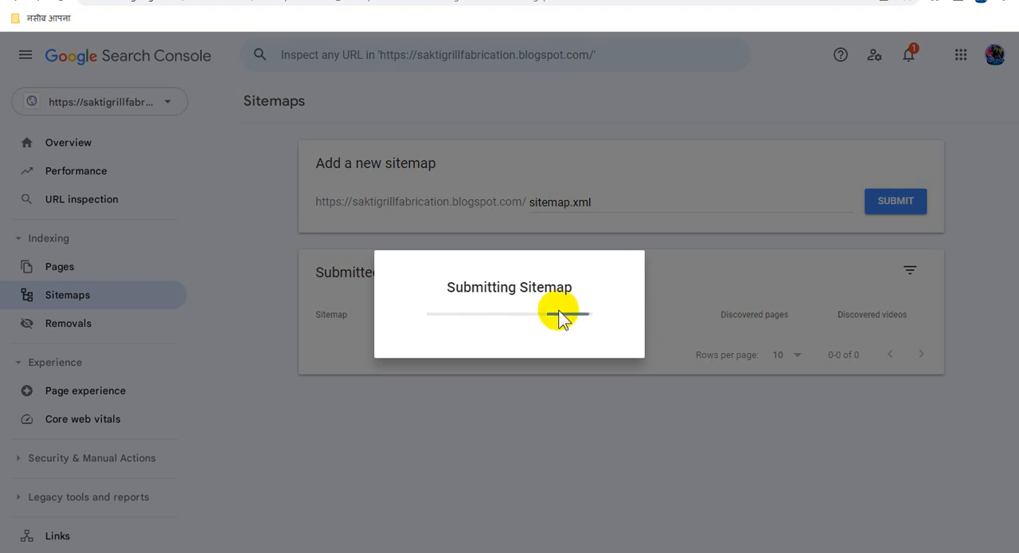
pyautogui.click(694, 361)
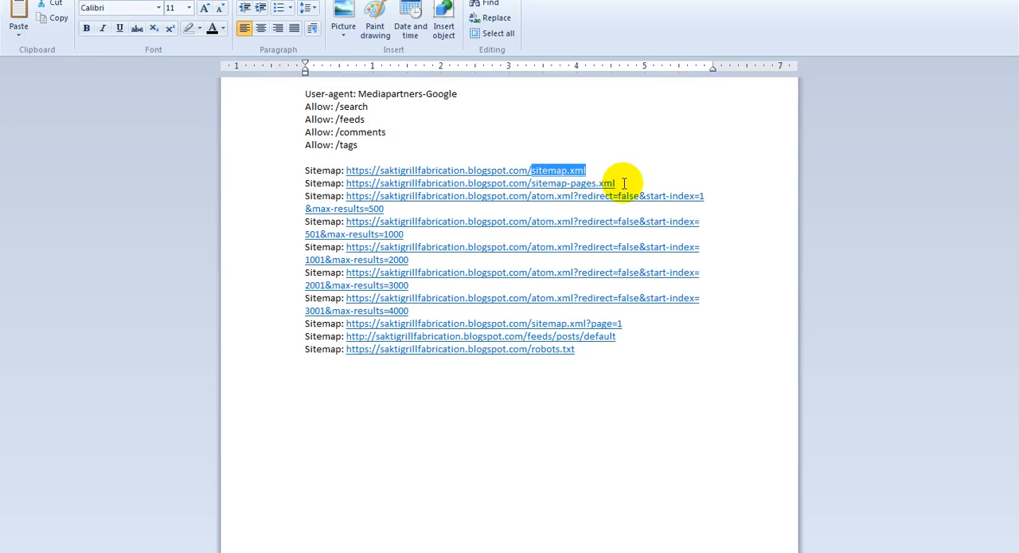
# Copy sitemap-pages.xml from the WordPad document and submit it as a sitemap in Search Console.
pyautogui.moveTo(617, 184); pyautogui.dragTo(557, 185)
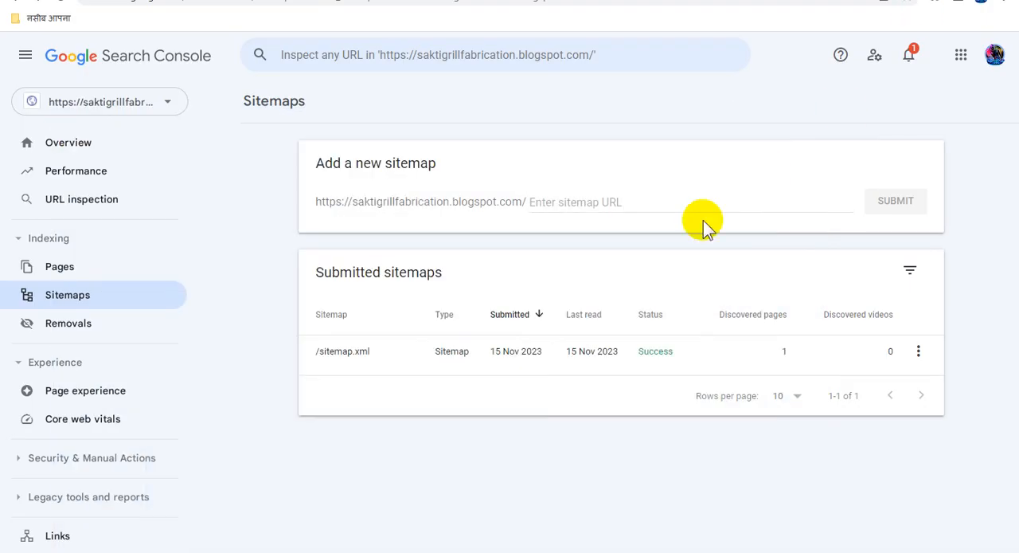
pyautogui.write('sitemap-pages.xml')
pyautogui.click(892, 201)
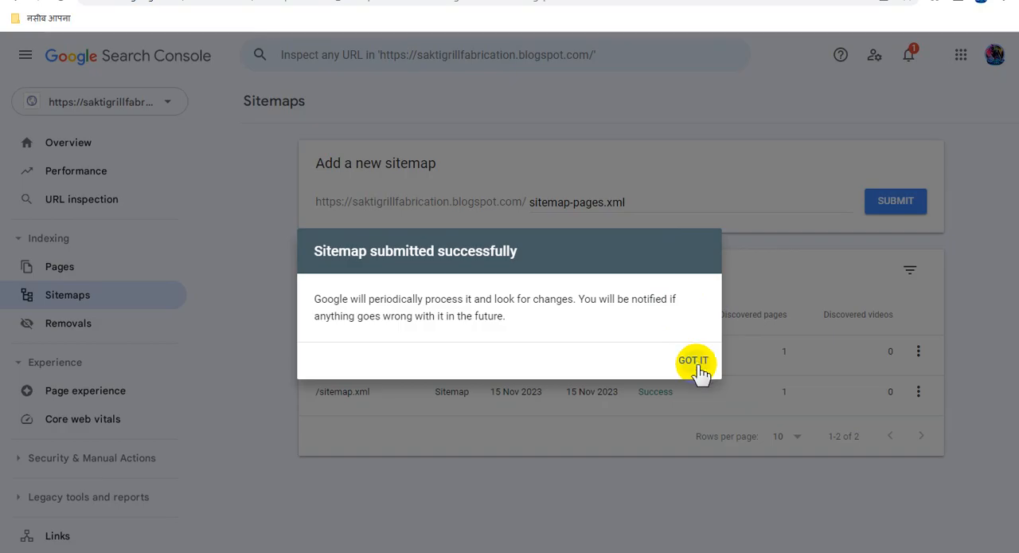
pyautogui.click(693, 363)
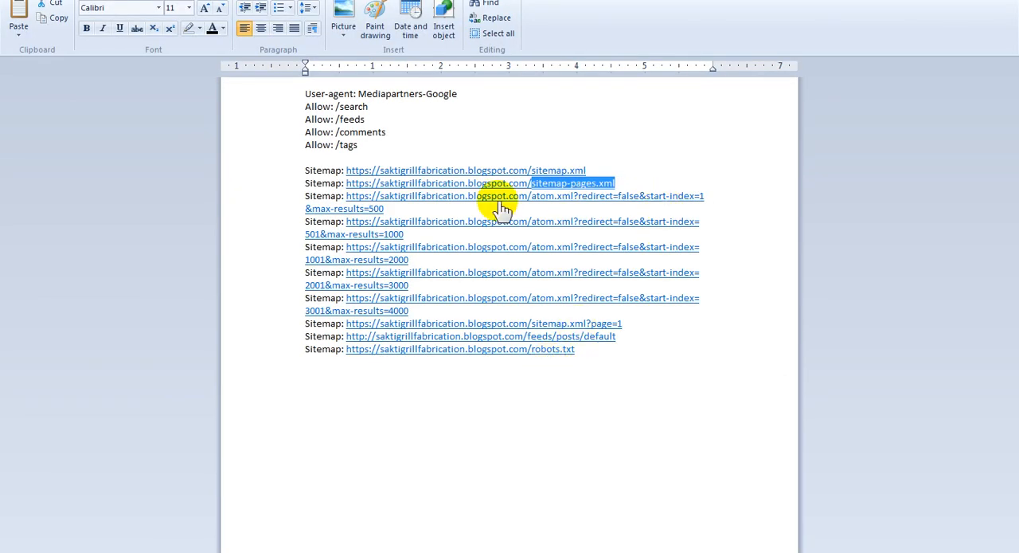
# Copy atom.xml?redirect=false&start-index=1&max-results=500 from the WordPad document and submit it as a sitemap in Search Console.
pyautogui.moveTo(408, 205); pyautogui.dragTo(541, 197)
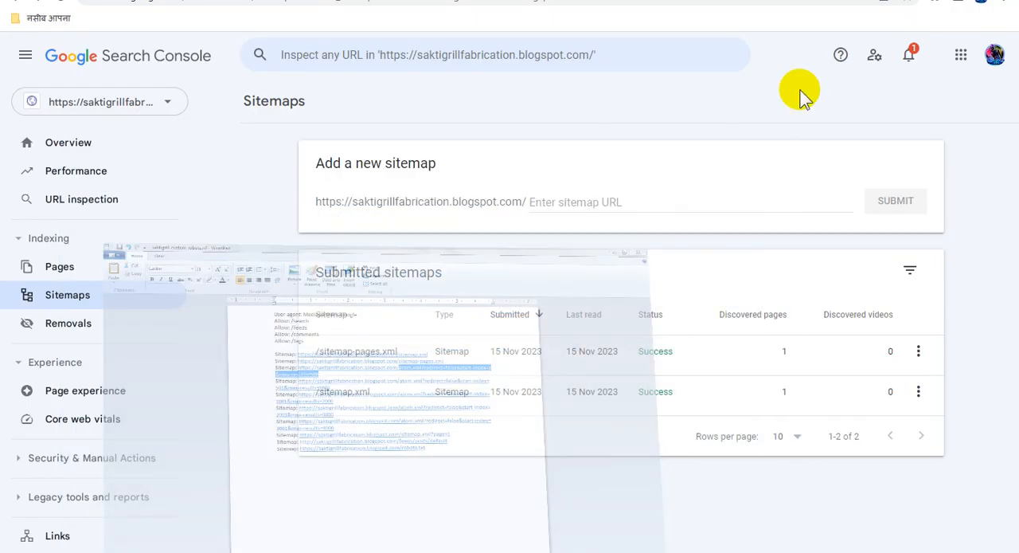
pyautogui.click(609, 201)
pyautogui.write('atom.xml?redirect=false&start-index=1&max-results=500')
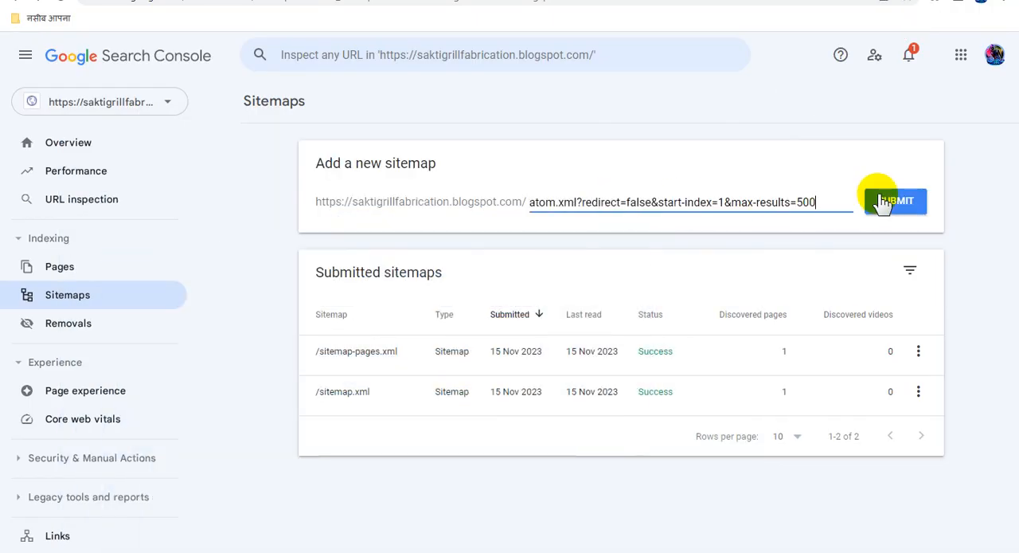
pyautogui.click(880, 199)
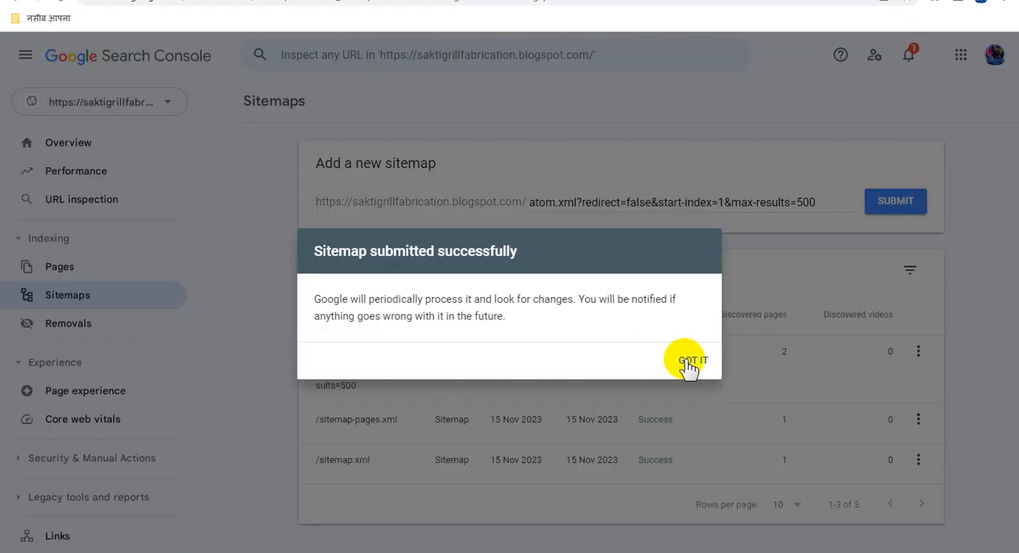
pyautogui.click(677, 356)
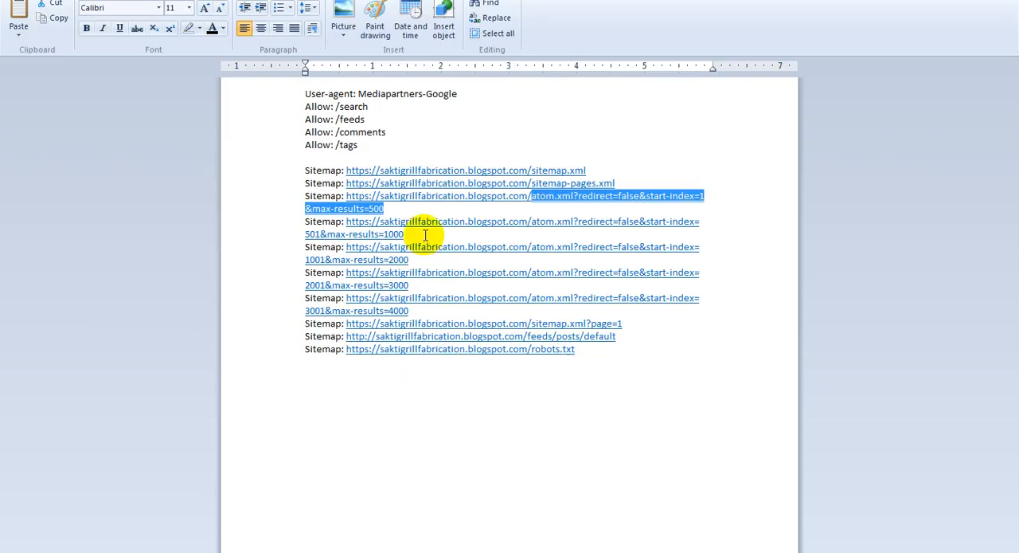
# Copy atom.xml?redirect=false&start-index=501&max-results=1000 from the WordPad document and submit it as a sitemap in Search Console.
pyautogui.moveTo(436, 232); pyautogui.dragTo(540, 224)
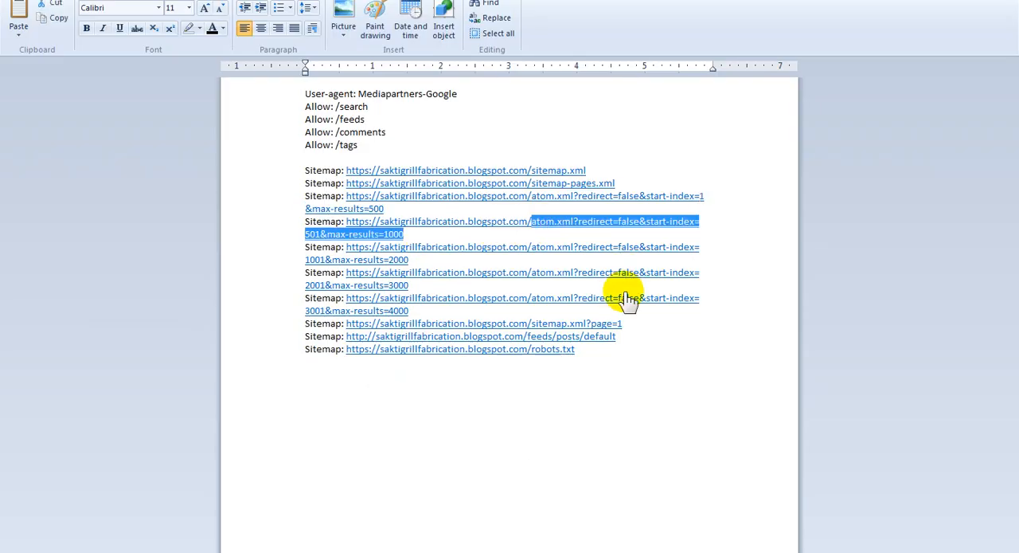
pyautogui.click(949, 1)
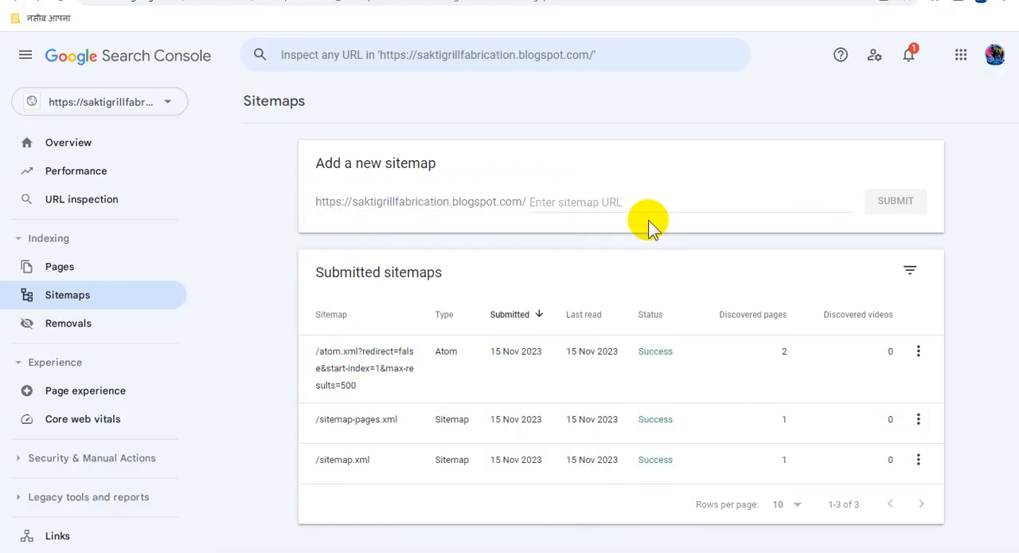
pyautogui.write('atom.xml?redirect=false&start-index=501&max-results=1000')
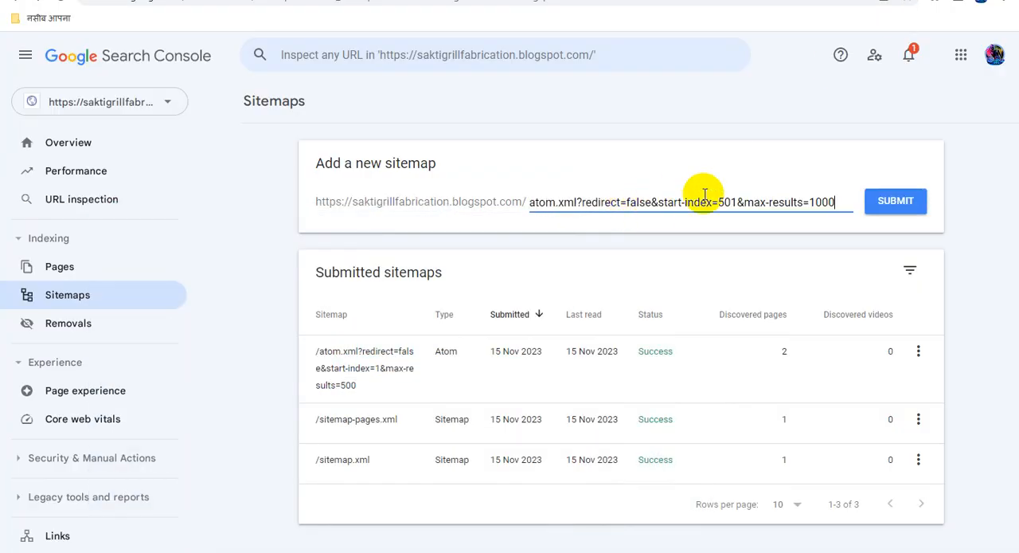
pyautogui.click(896, 201)
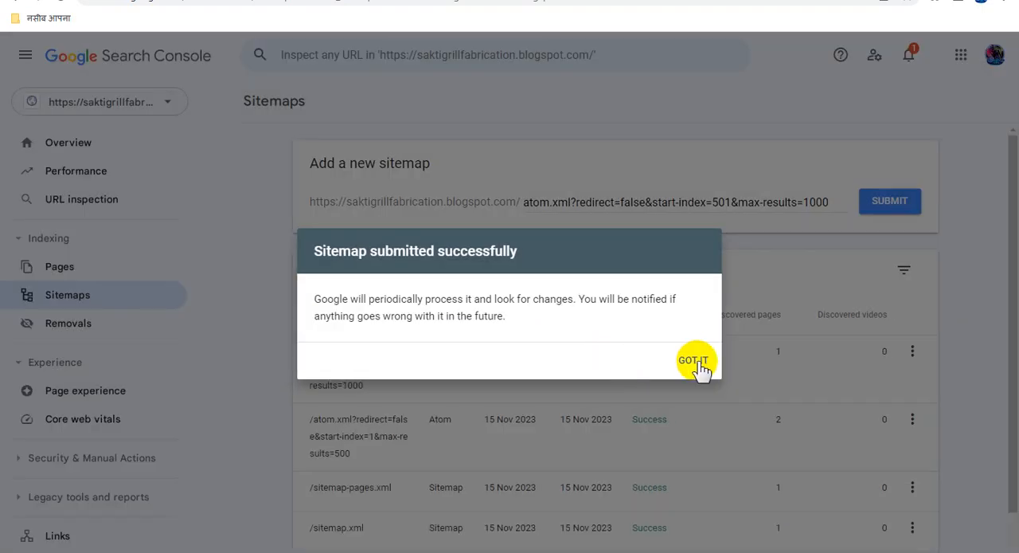
pyautogui.click(693, 361)
# Copy atom.xml?redirect=false&start-index=1001&max-results=2000 from the WordPad document and submit it as a sitemap in Search Console.
pyautogui.moveTo(231, 551)
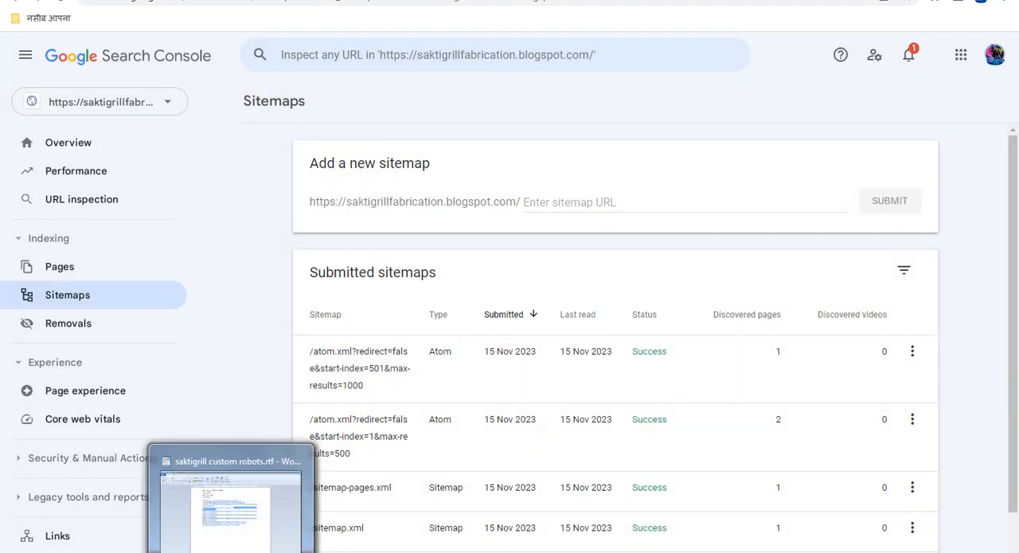
pyautogui.click(231, 501)
pyautogui.click(424, 256)
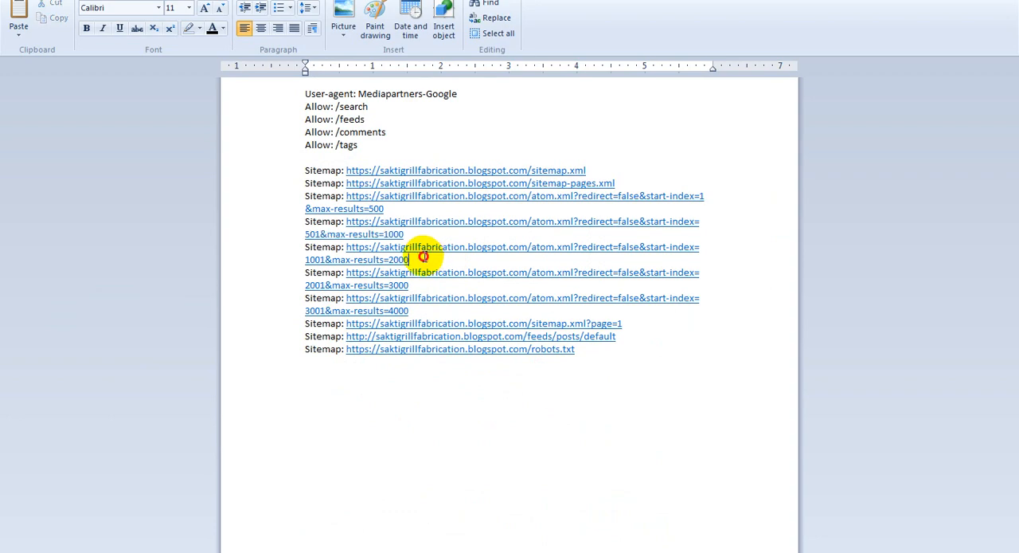
pyautogui.moveTo(424, 256); pyautogui.dragTo(542, 247)
pyautogui.hotkey('ctrl', 'c')
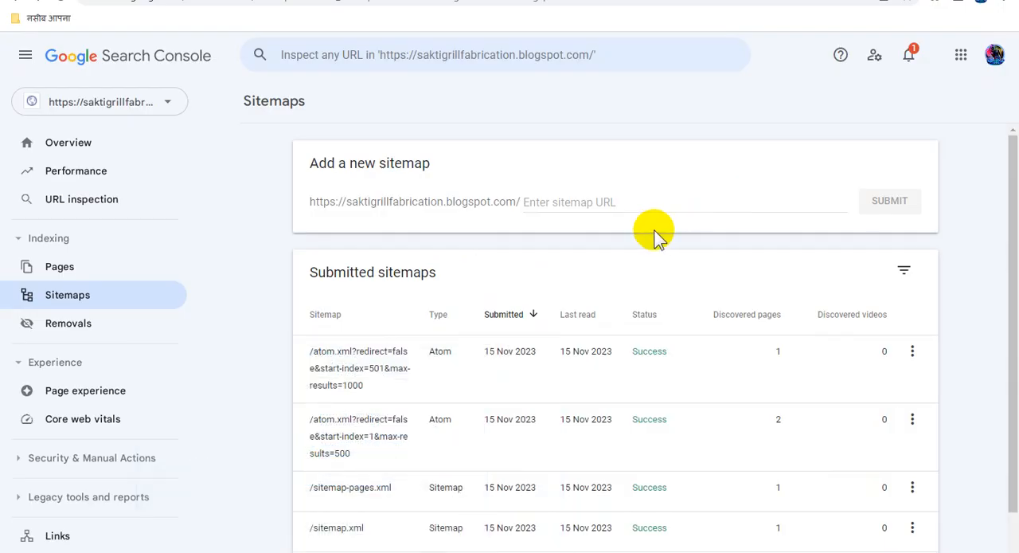
pyautogui.click(653, 201)
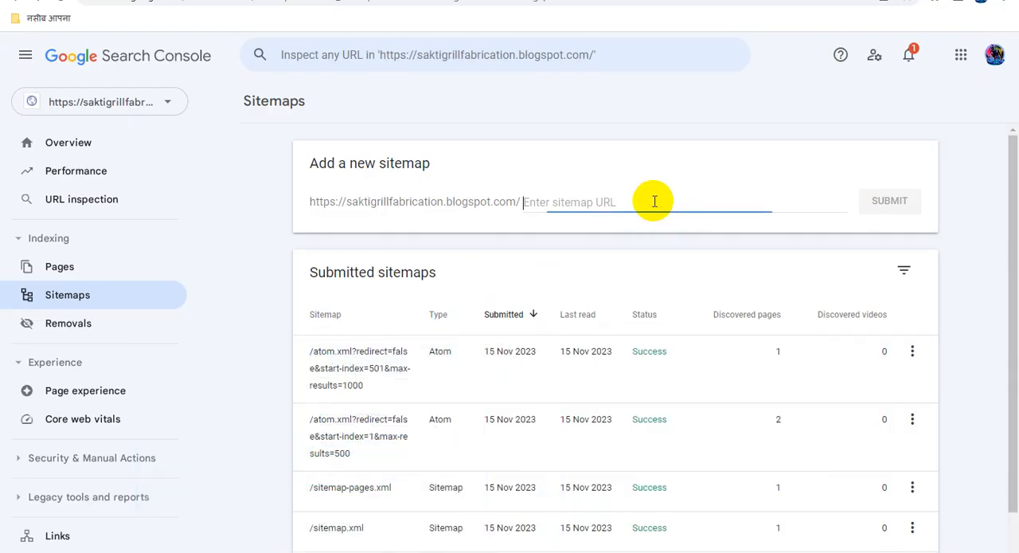
pyautogui.hotkey('ctrl', 'v')
pyautogui.click(897, 203)
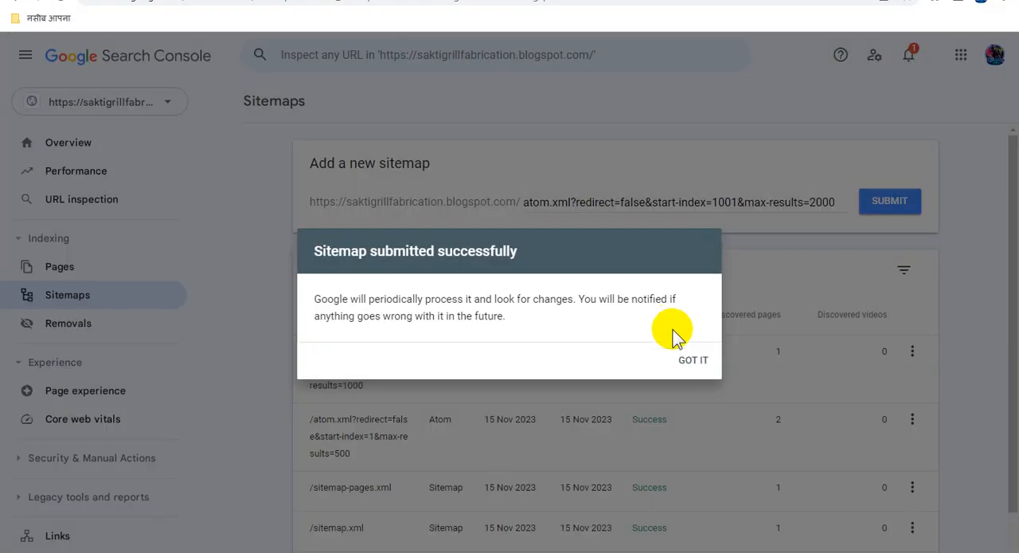
pyautogui.click(687, 363)
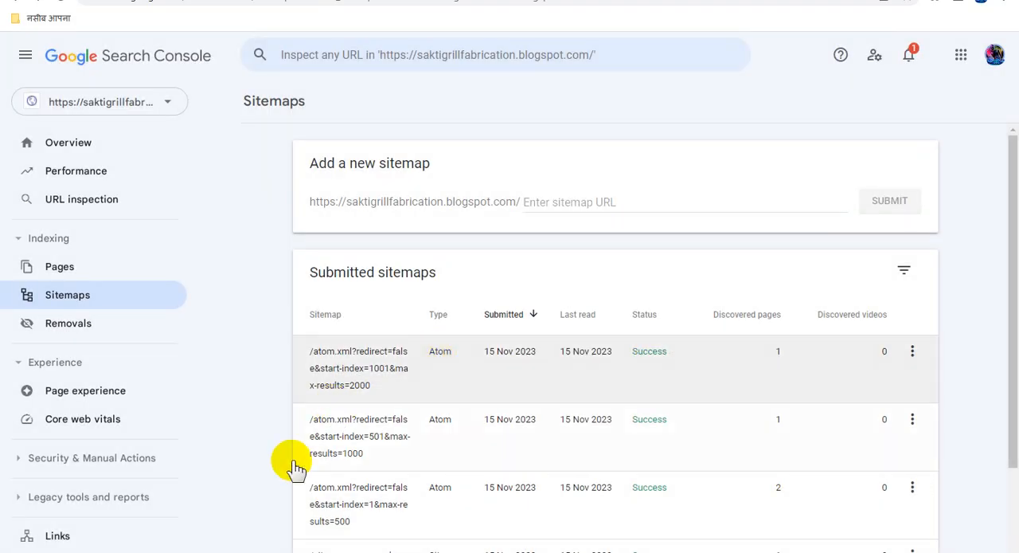
# Copy atom.xml?redirect=false&start-index=2001&max-results=3000 from the WordPad document and submit it as a sitemap in Search Console.
pyautogui.click(358, 551)
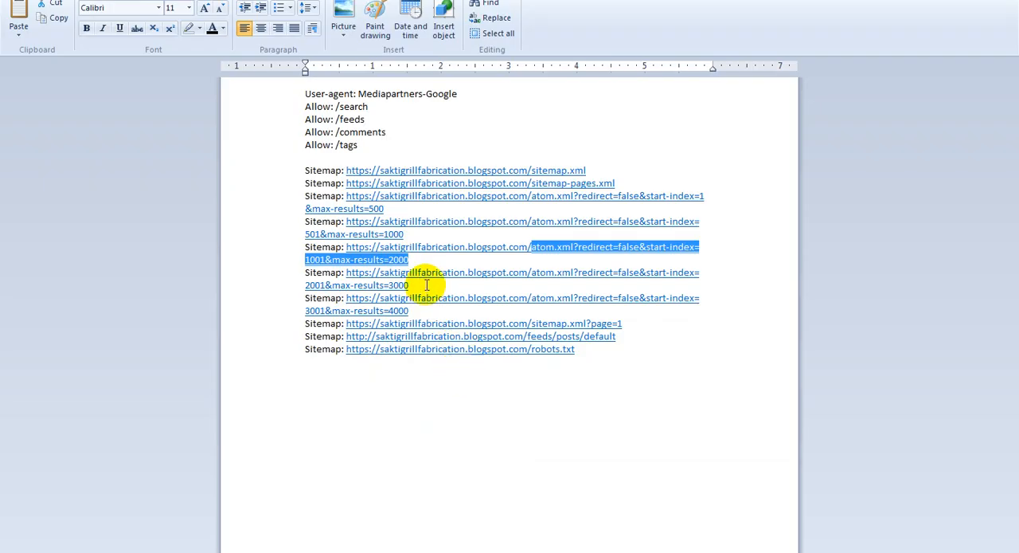
pyautogui.click(493, 280)
pyautogui.moveTo(493, 280); pyautogui.dragTo(528, 276)
pyautogui.click(535, 282)
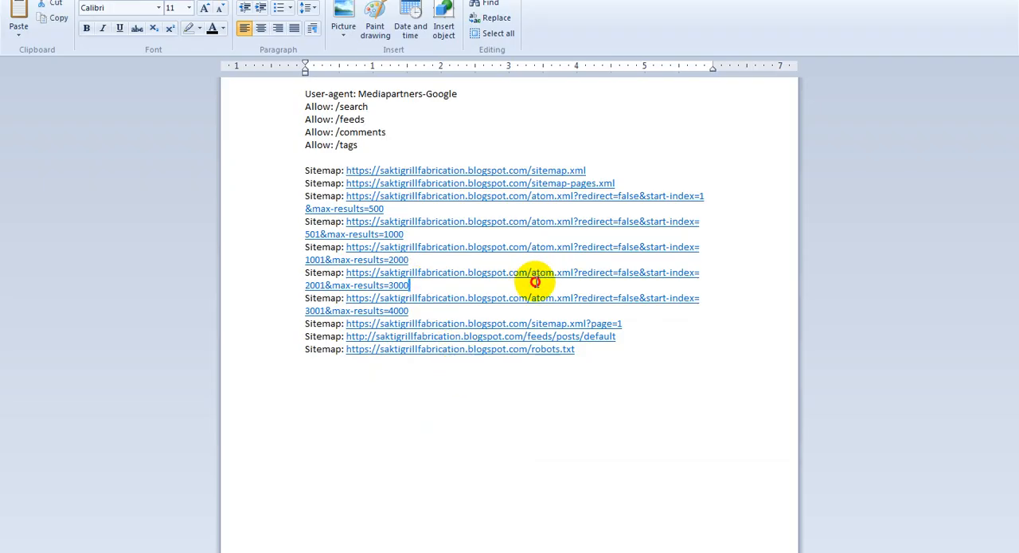
pyautogui.keyDown('shift'); pyautogui.click(533, 274); pyautogui.keyUp('shift')
pyautogui.hotkey('ctrl', 'c')
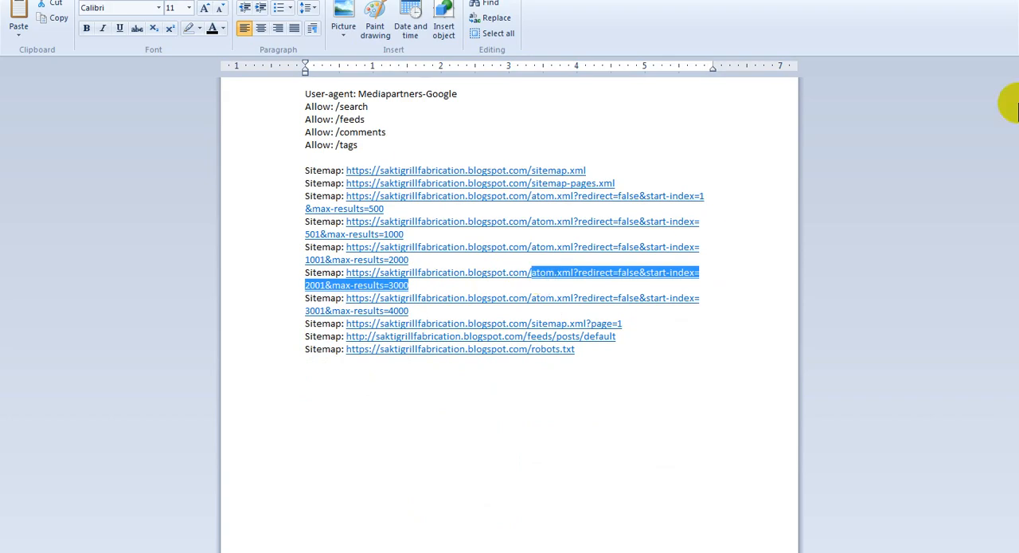
pyautogui.hotkey('alt', 'Tab')
pyautogui.click(597, 204)
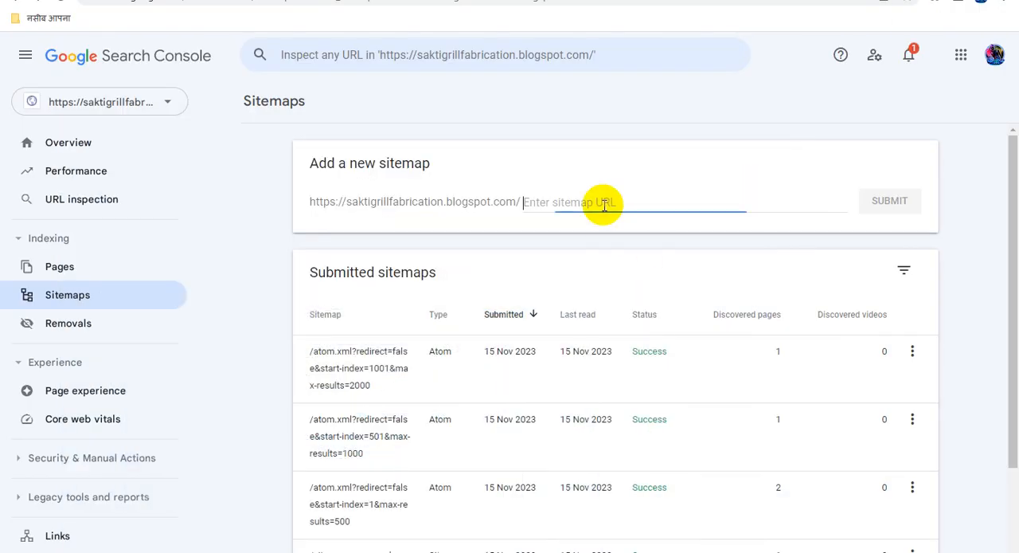
pyautogui.hotkey('ctrl', 'v')
pyautogui.click(890, 202)
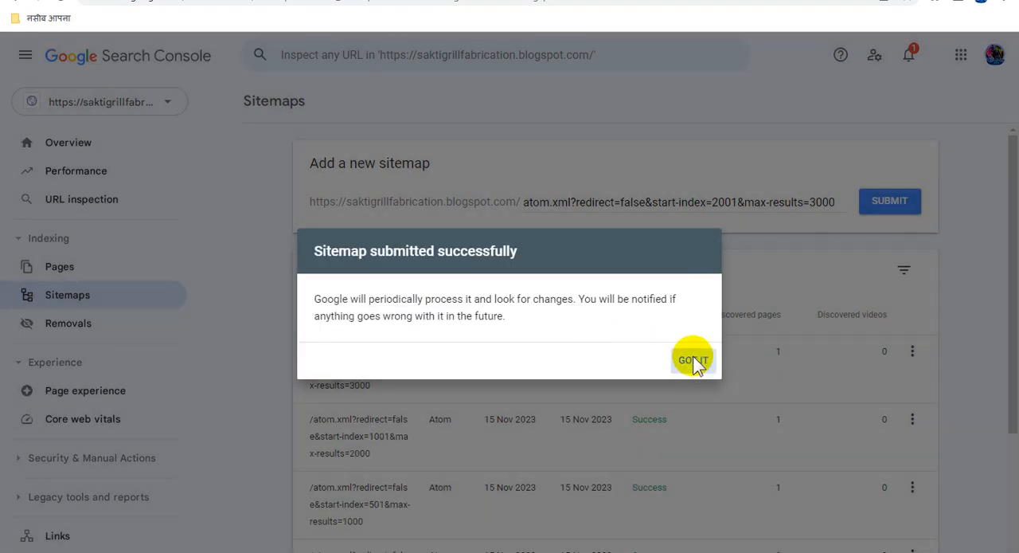
pyautogui.click(692, 352)
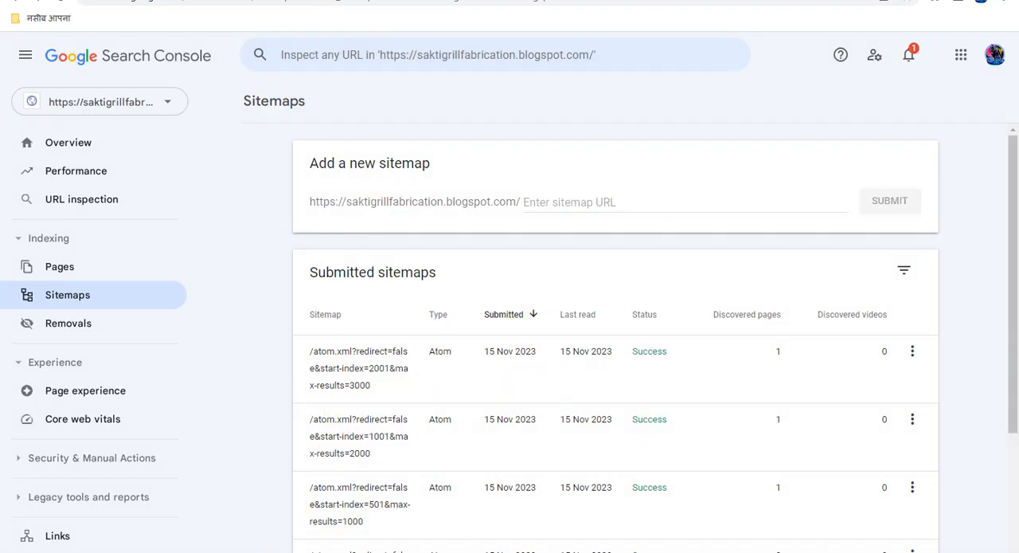
# Copy atom.xml?redirect=false&start-index=3001&max-results=4000 from the WordPad document and submit it as a sitemap in Search Console.
pyautogui.click(295, 505)
pyautogui.moveTo(438, 312); pyautogui.dragTo(531, 297)
pyautogui.hotkey('ctrl', 'c')
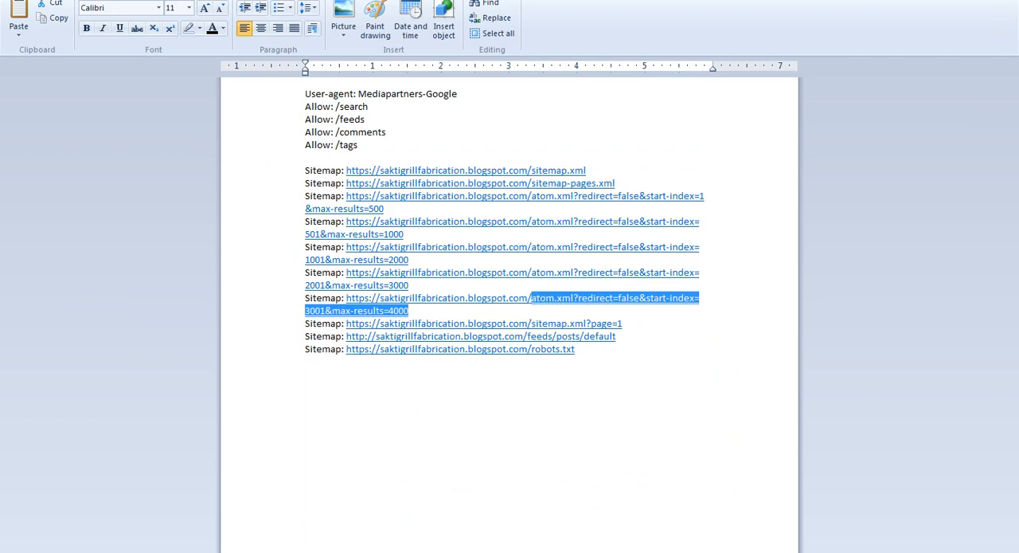
pyautogui.hotkey('alt', 'Tab')
pyautogui.click(706, 200)
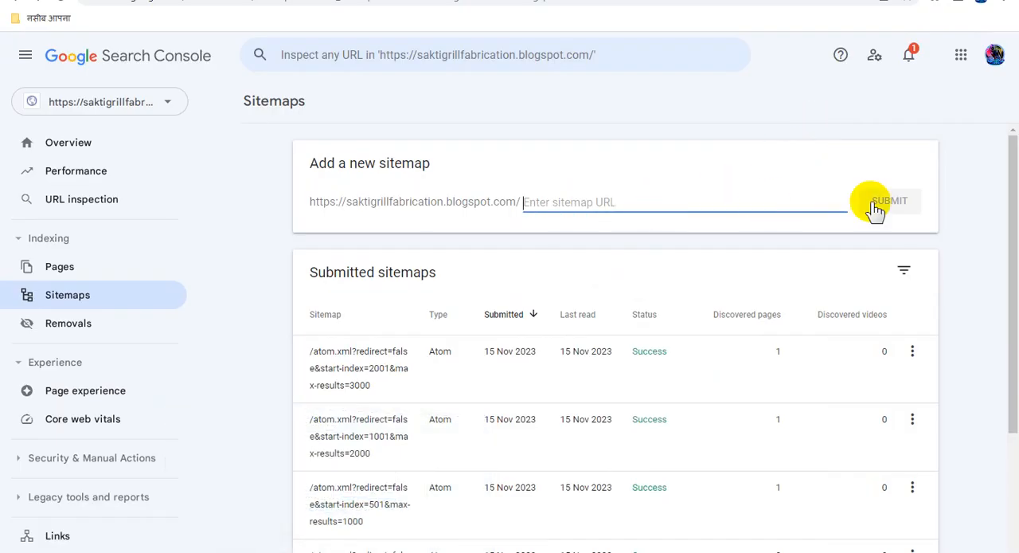
pyautogui.hotkey('ctrl', 'v')
pyautogui.click(895, 202)
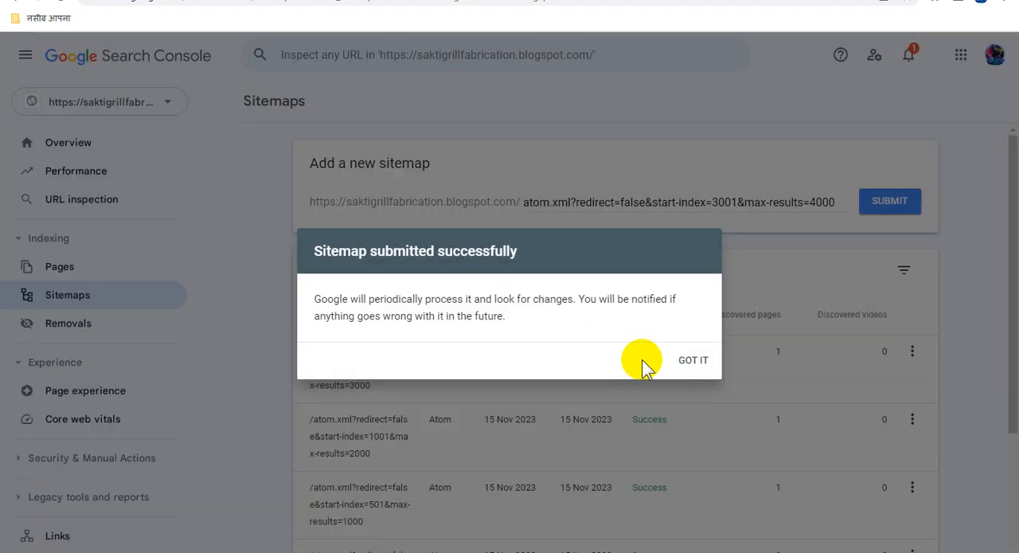
pyautogui.click(687, 360)
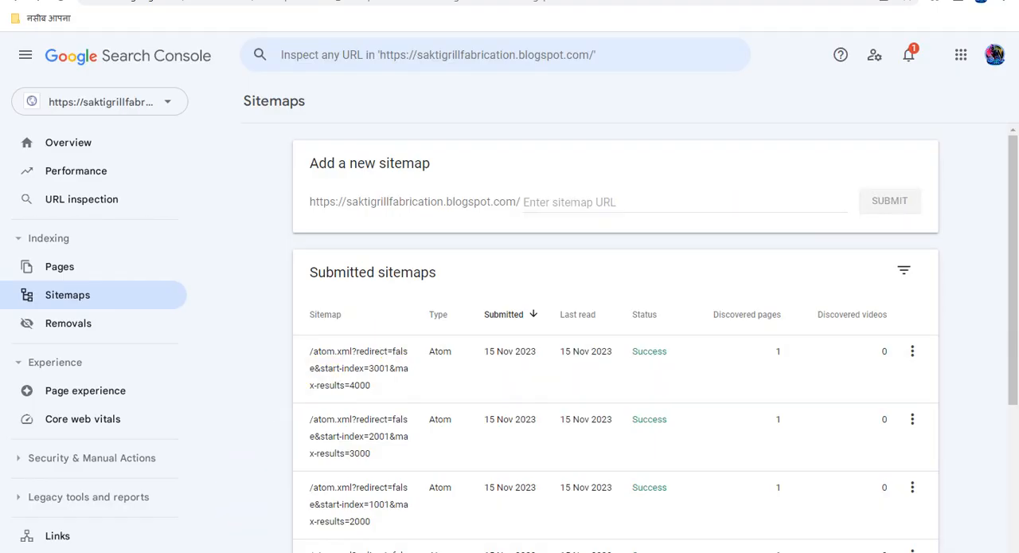
# Copy sitemap.xml?page=1 from the WordPad document and submit it as a sitemap in Search Console.
pyautogui.click(227, 551)
pyautogui.moveTo(624, 323); pyautogui.dragTo(546, 325)
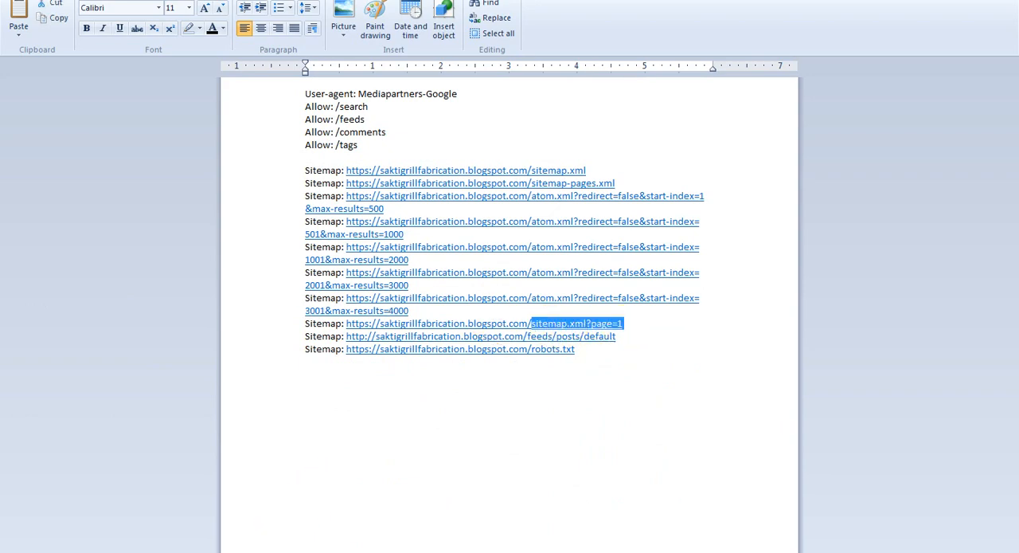
pyautogui.click(230, 551)
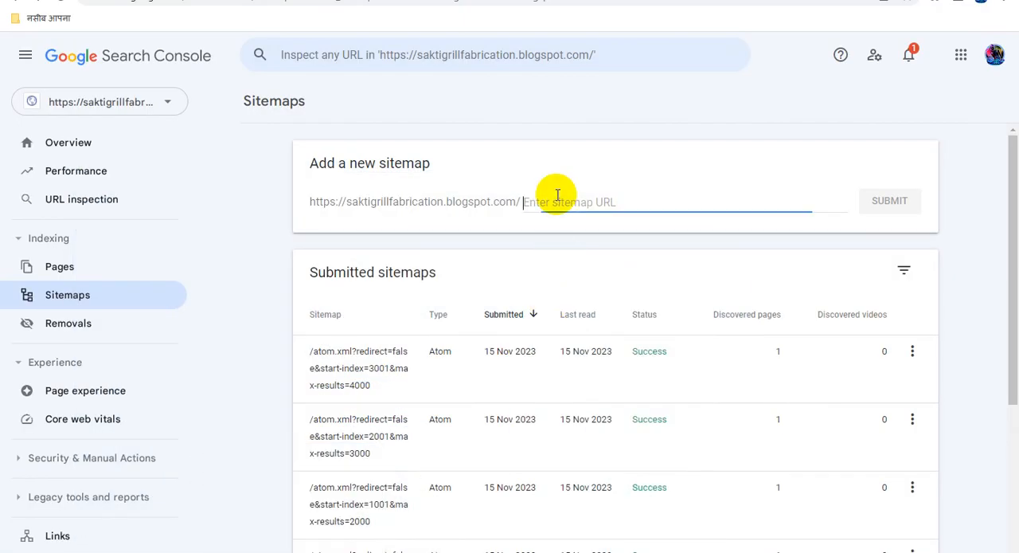
pyautogui.write('sitemap.xml?page=1')
pyautogui.click(885, 202)
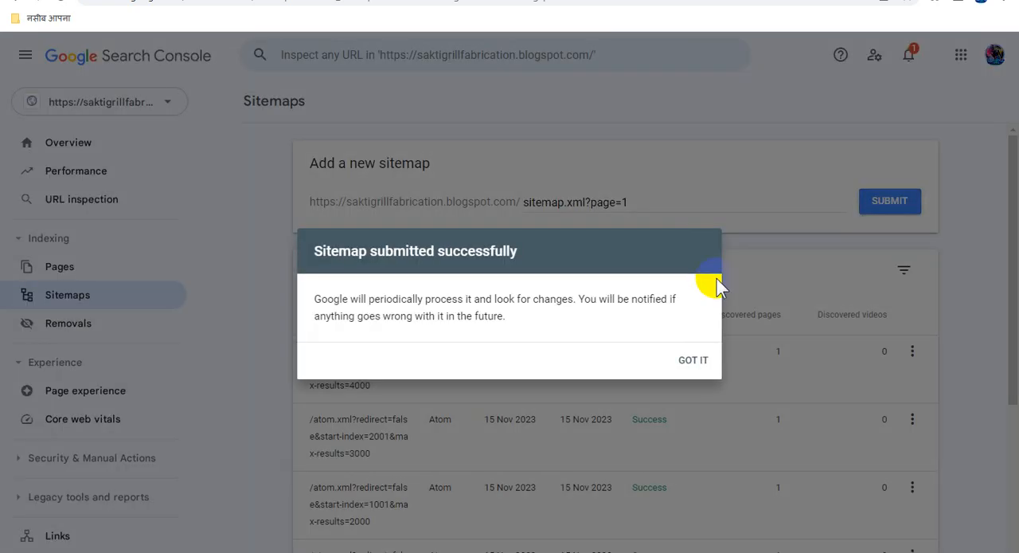
pyautogui.click(693, 359)
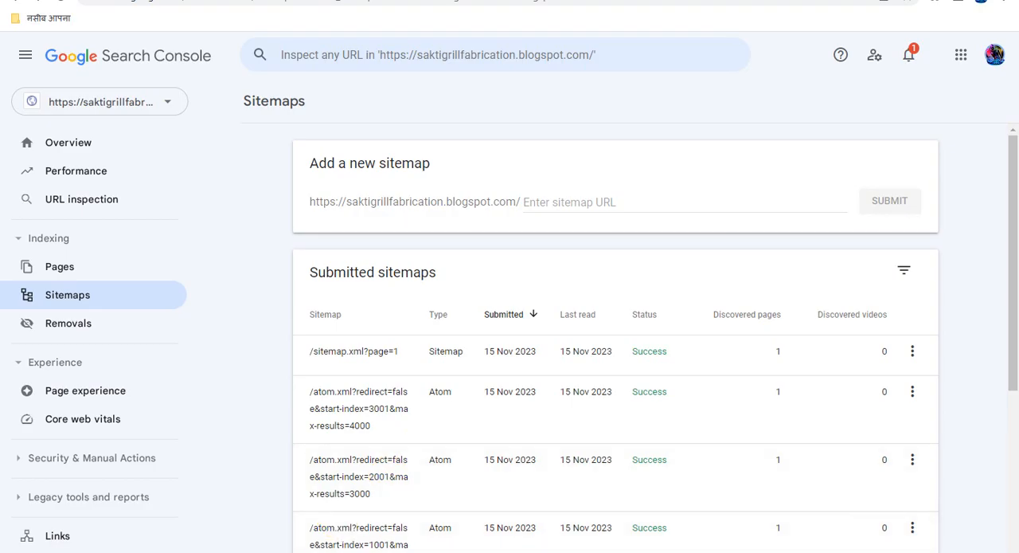
# Copy feeds/posts/default from the WordPad document and submit it as a sitemap in Search Console.
pyautogui.hotkey('alt', 'Tab')
pyautogui.moveTo(634, 334); pyautogui.dragTo(539, 334)
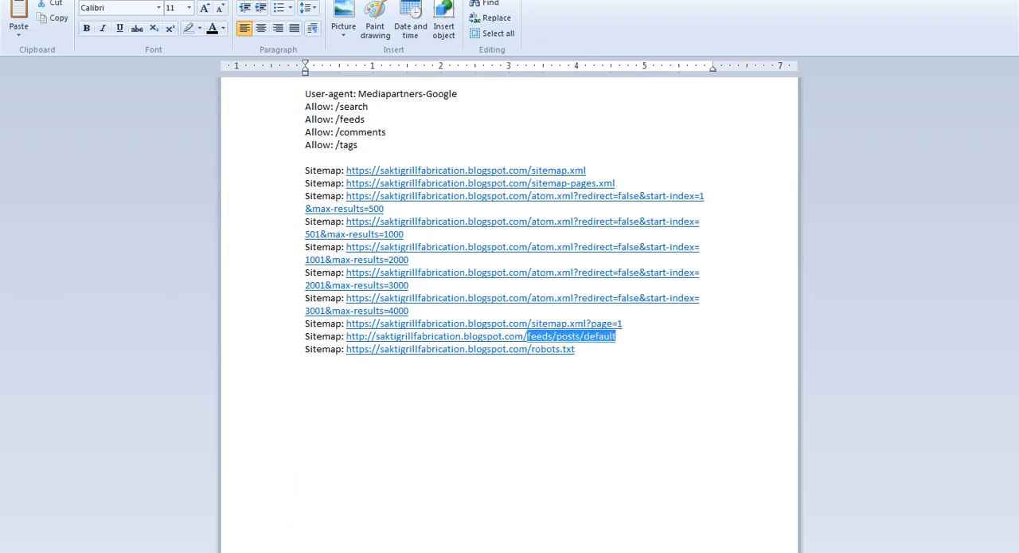
pyautogui.hotkey('alt', 'Tab')
pyautogui.click(621, 203)
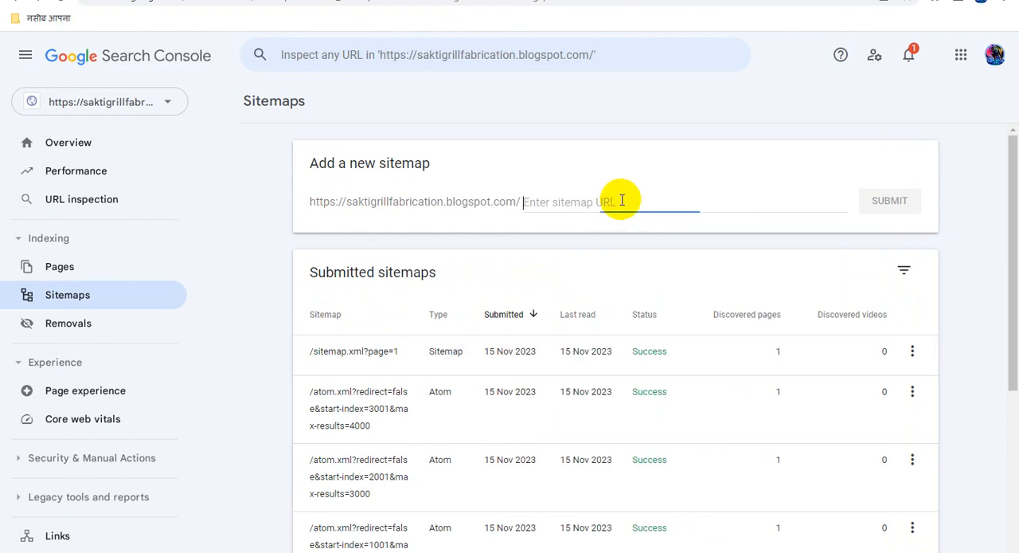
pyautogui.write('feeds/posts/default')
pyautogui.click(888, 201)
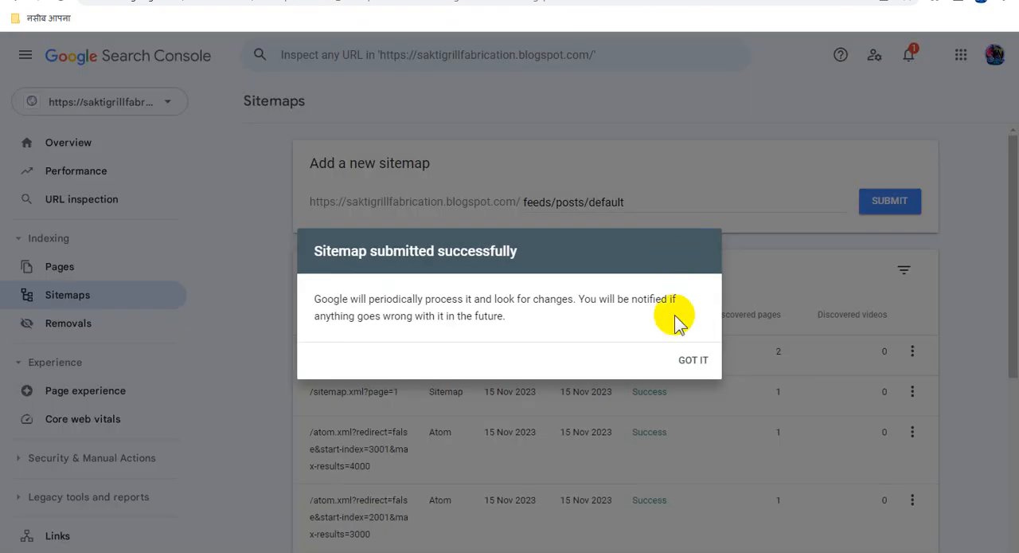
pyautogui.click(347, 413)
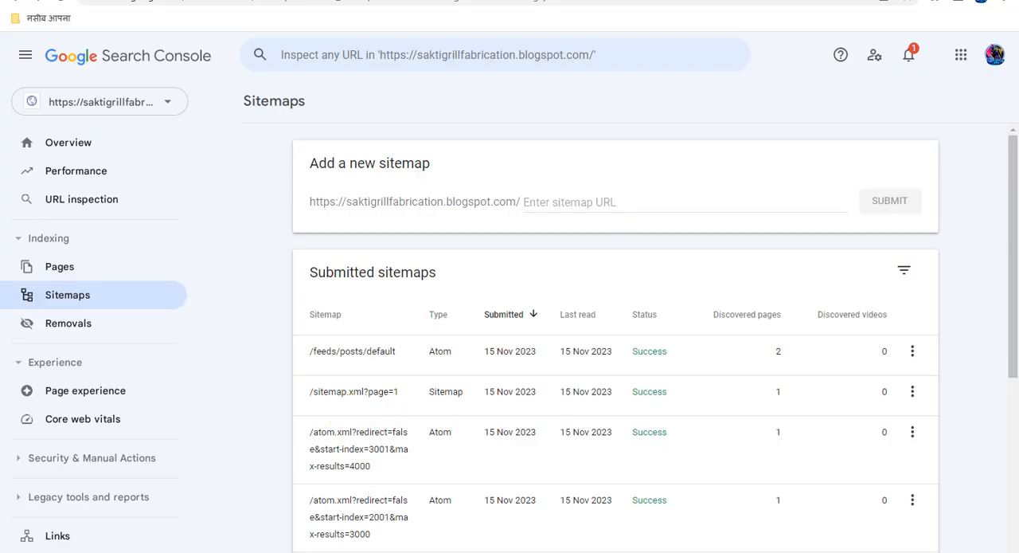
# Copy robots.txt from the last Sitemap line of the WordPad document and submit it as a sitemap in Search Console.
pyautogui.click(300, 549)
pyautogui.moveTo(584, 352); pyautogui.dragTo(553, 353)
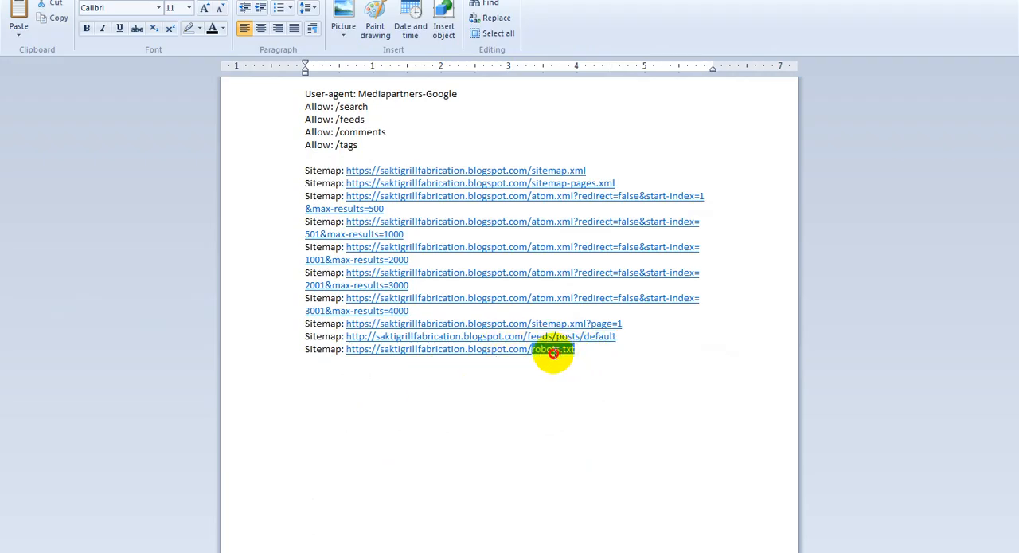
pyautogui.click(938, 1)
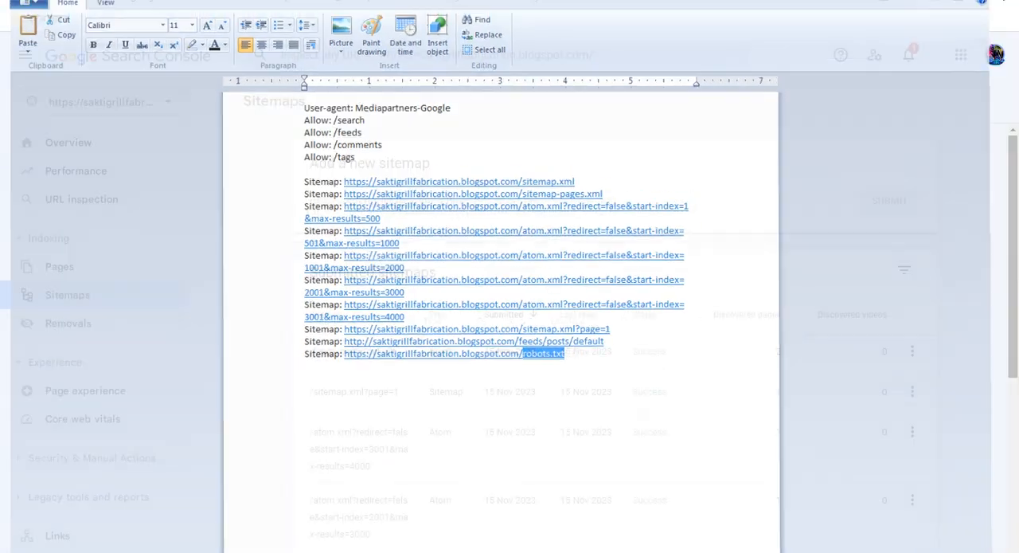
pyautogui.click(639, 197)
pyautogui.write('robots.txt')
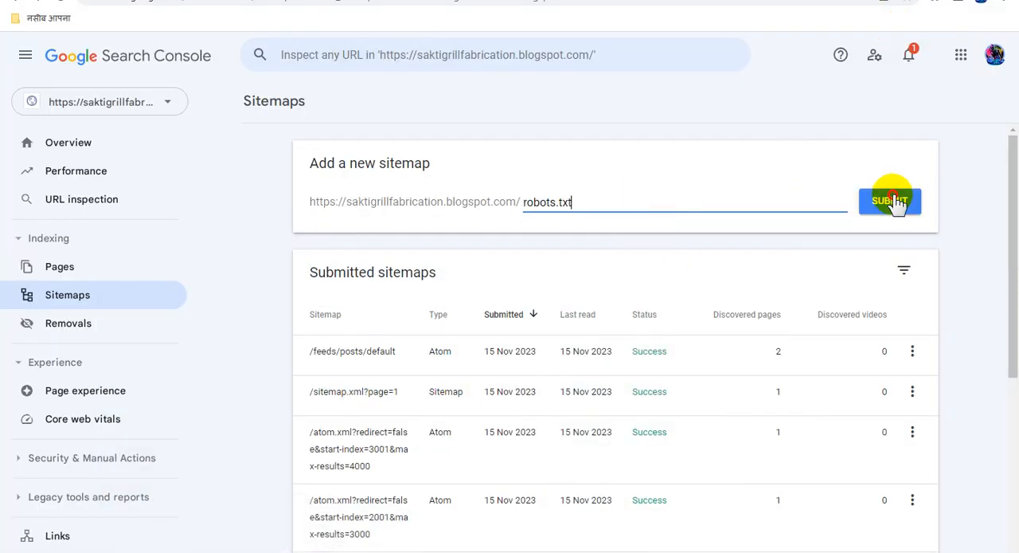
pyautogui.click(891, 200)
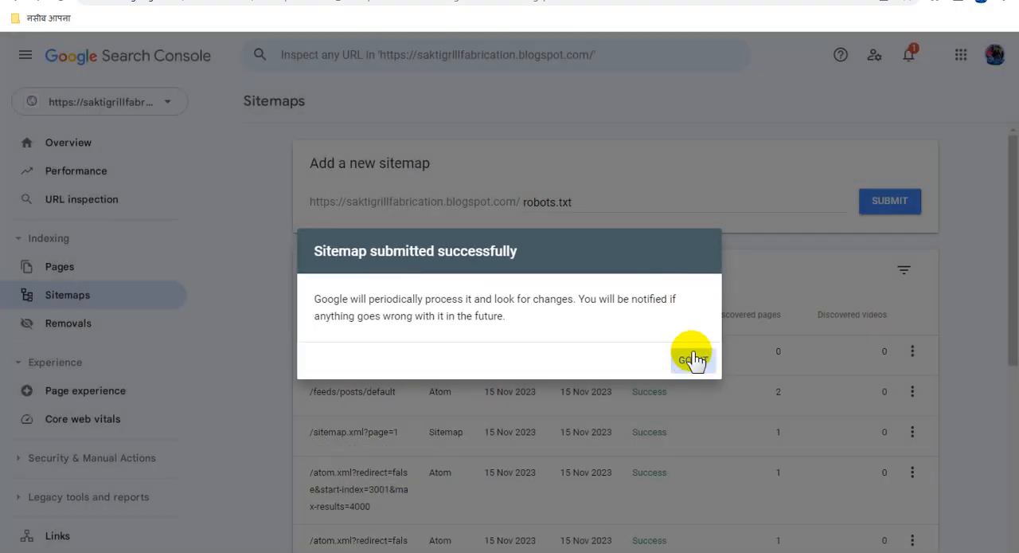
pyautogui.click(690, 359)
# Review the statuses in the submitted sitemaps list and switch to the live blog's home page.
pyautogui.scroll(-1, 749, 326)
pyautogui.scroll(-4, 748, 327)
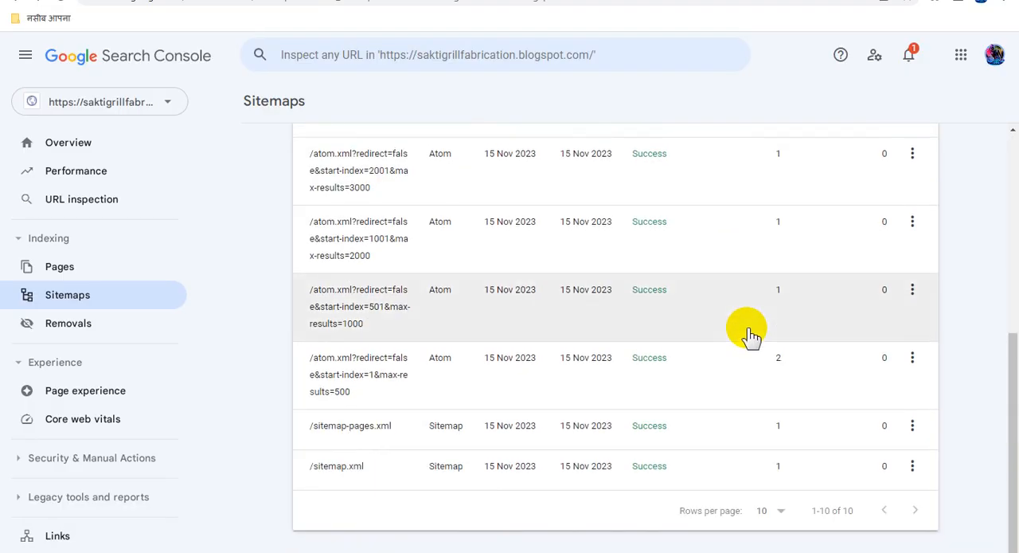
pyautogui.scroll(5, 750, 330)
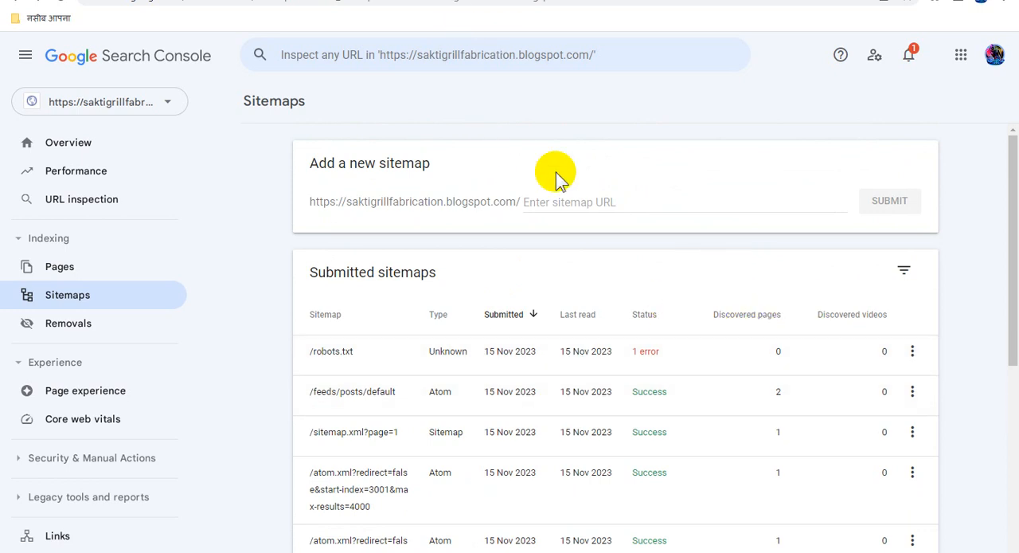
pyautogui.click(434, 0)
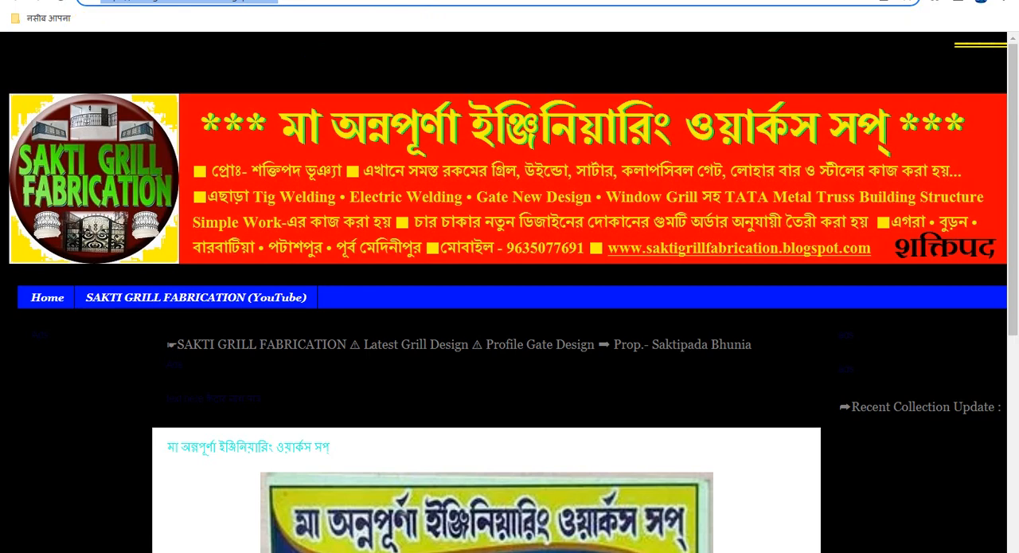
# Look through the live blog's home page and its post, and switch to the Sakti Grill Fabrication Latest Post Update page.
pyautogui.click(430, 123)
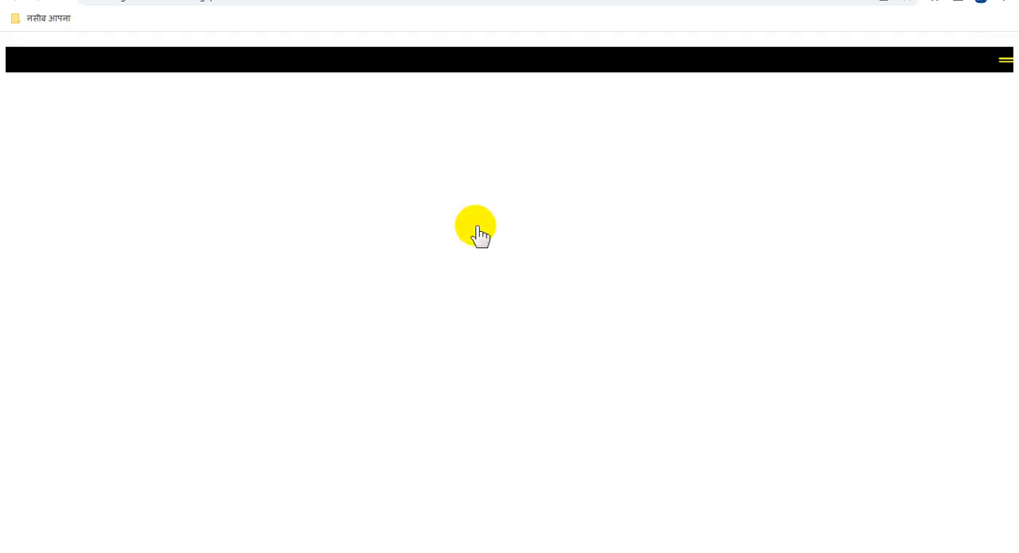
pyautogui.scroll(-3, 545, 307)
pyautogui.scroll(-1, 553, 307)
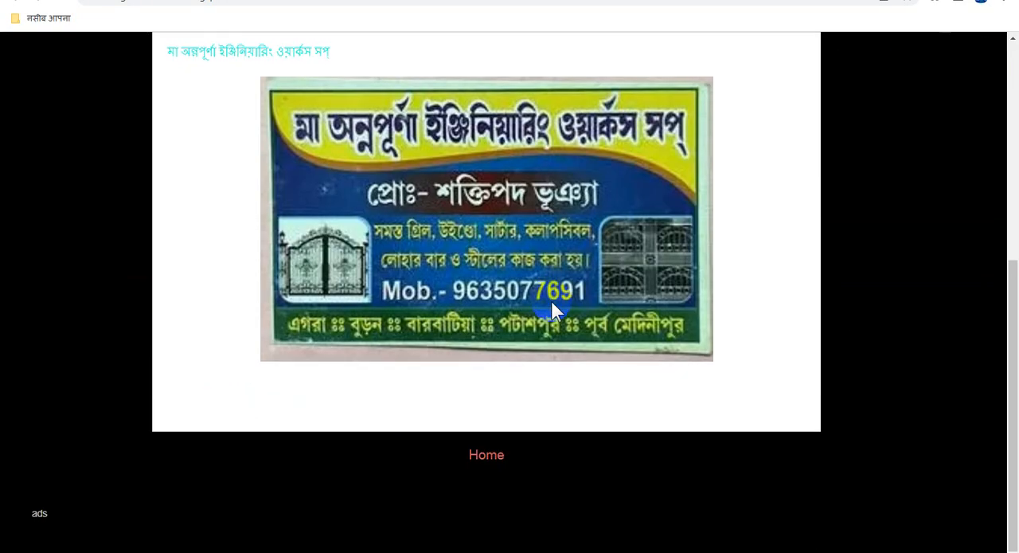
pyautogui.scroll(3, 553, 311)
pyautogui.scroll(1, 553, 303)
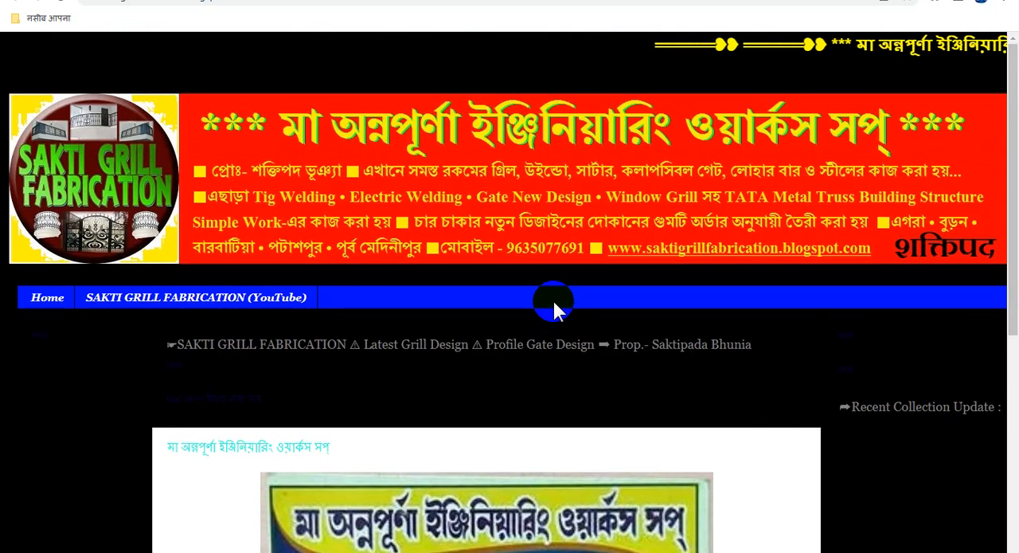
pyautogui.scroll(-2, 553, 302)
pyautogui.scroll(-2, 557, 310)
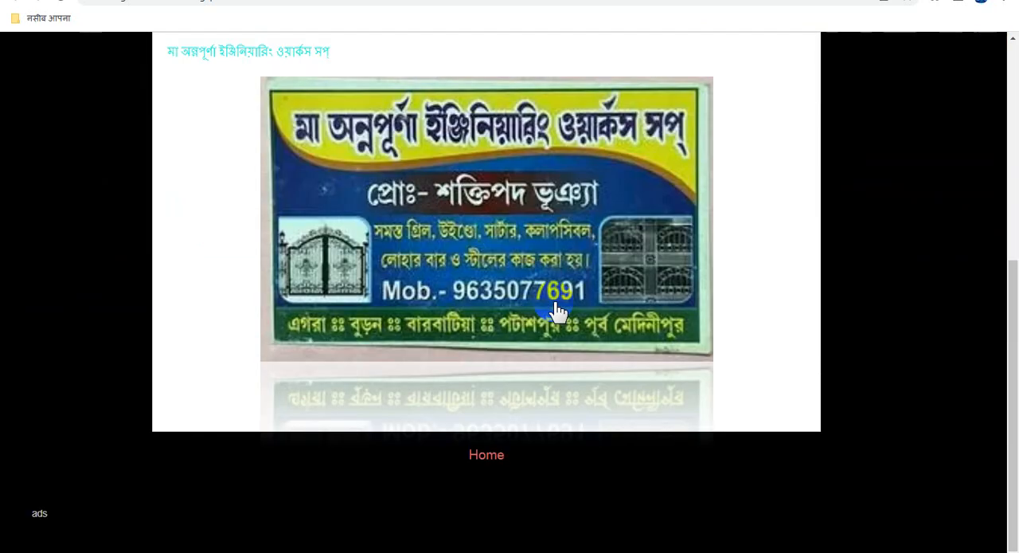
pyautogui.scroll(4, 557, 310)
pyautogui.scroll(-4, 555, 306)
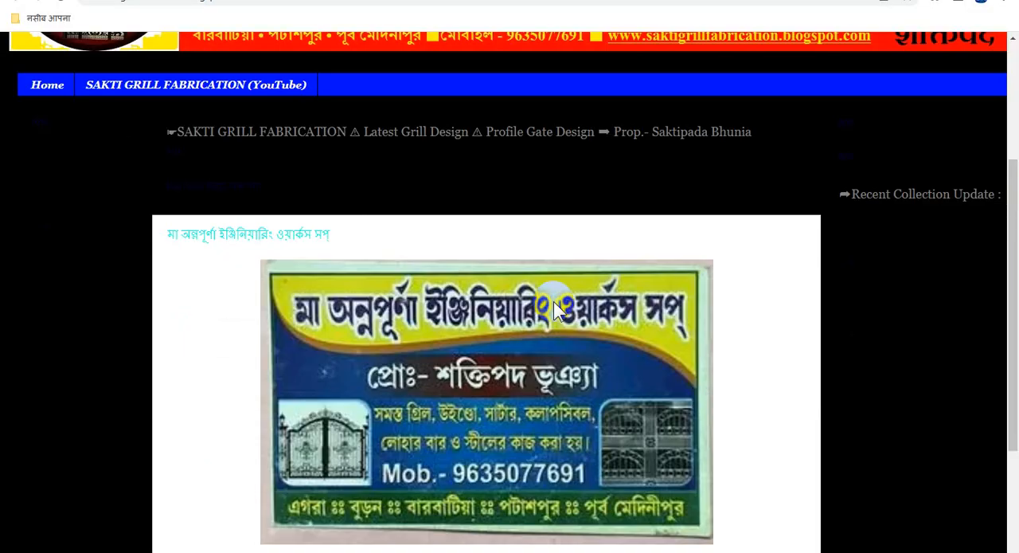
pyautogui.scroll(3, 557, 311)
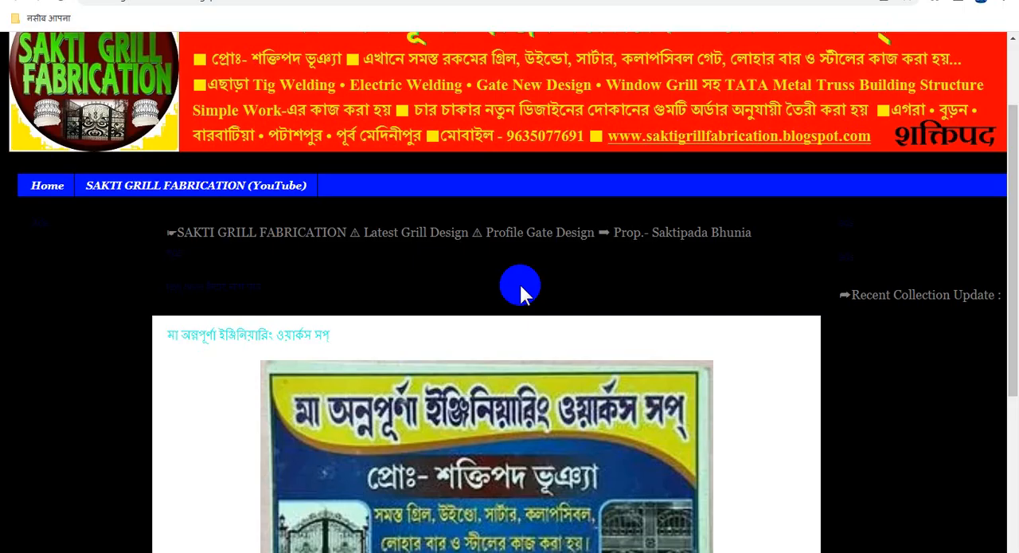
pyautogui.click(274, 0)
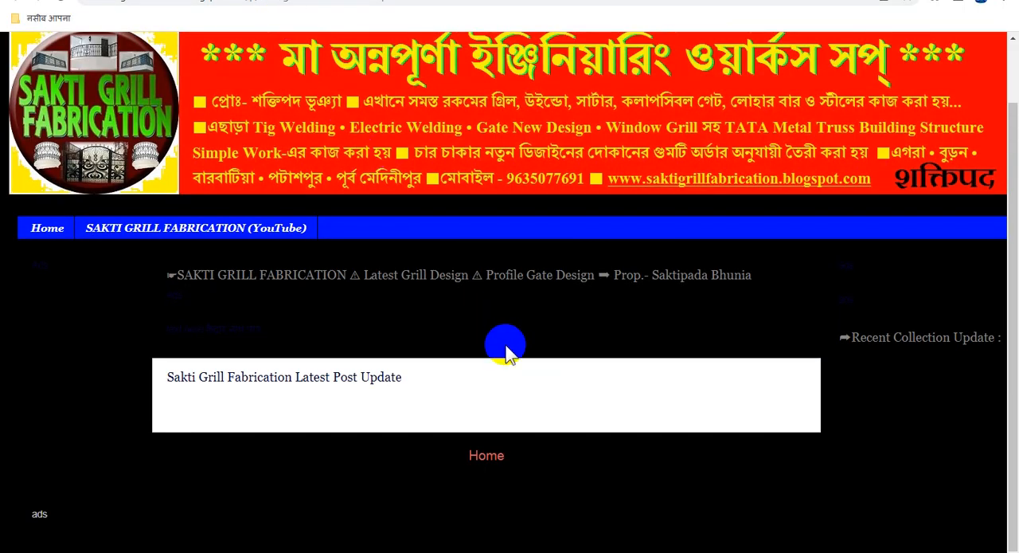
# Switch to Blogger, open the blog's settings, and review and save the existing title and description.
pyautogui.click(255, 0)
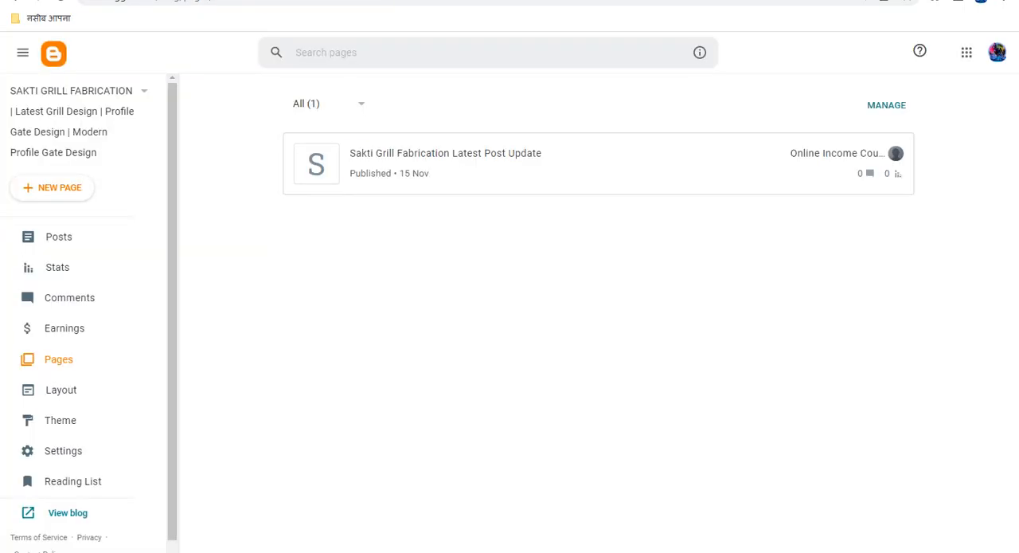
pyautogui.click(61, 451)
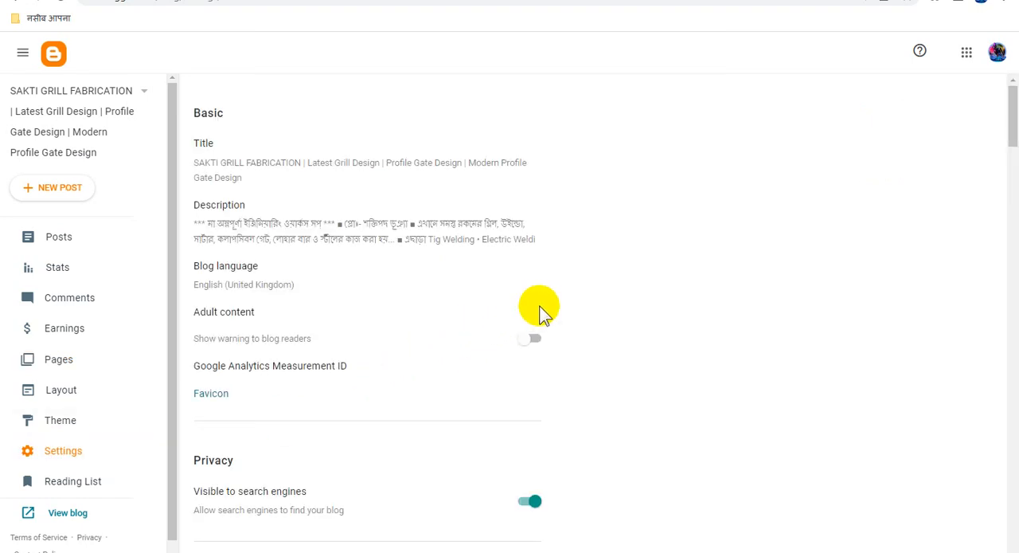
pyautogui.click(452, 169)
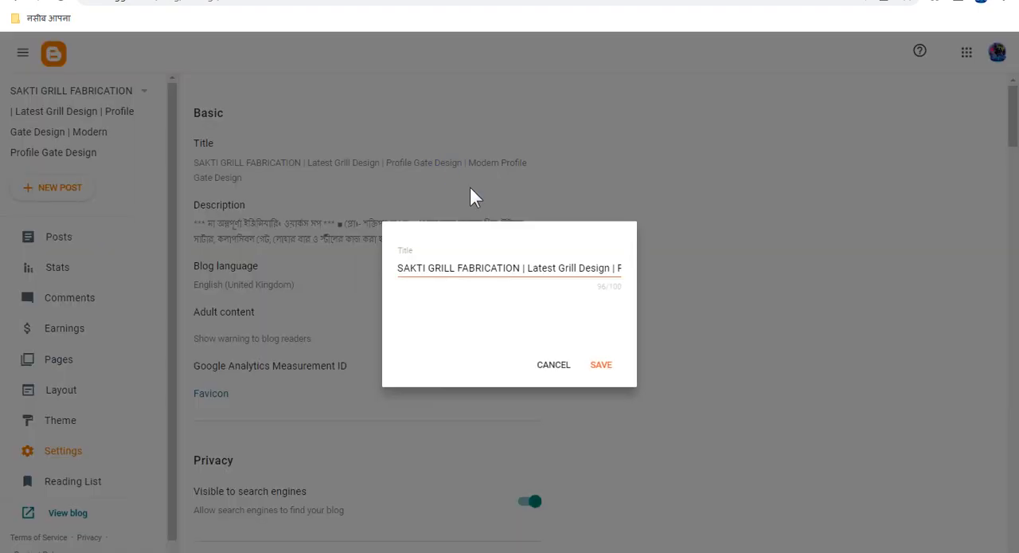
pyautogui.click(553, 268)
pyautogui.moveTo(592, 269); pyautogui.dragTo(632, 271)
pyautogui.click(606, 364)
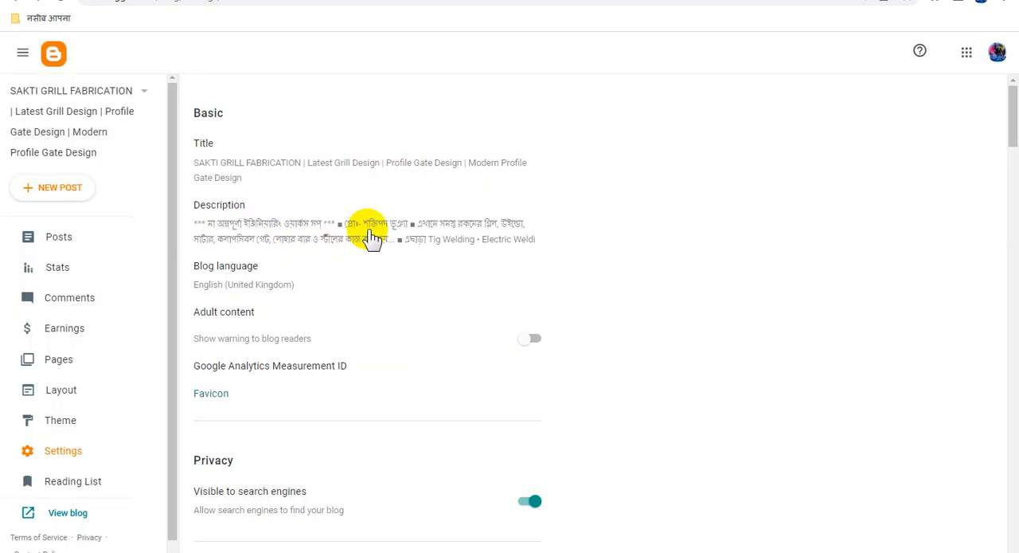
pyautogui.click(315, 230)
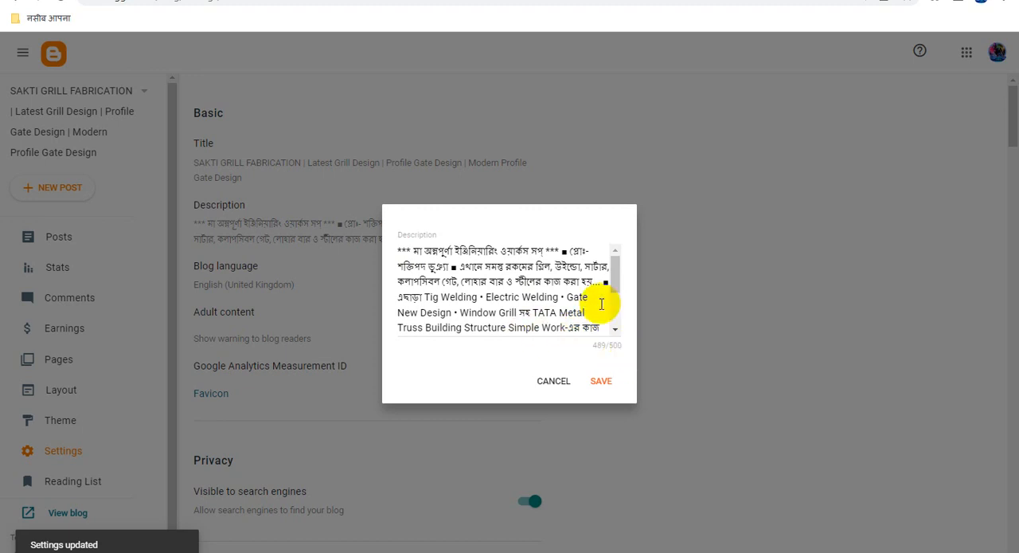
pyautogui.click(603, 381)
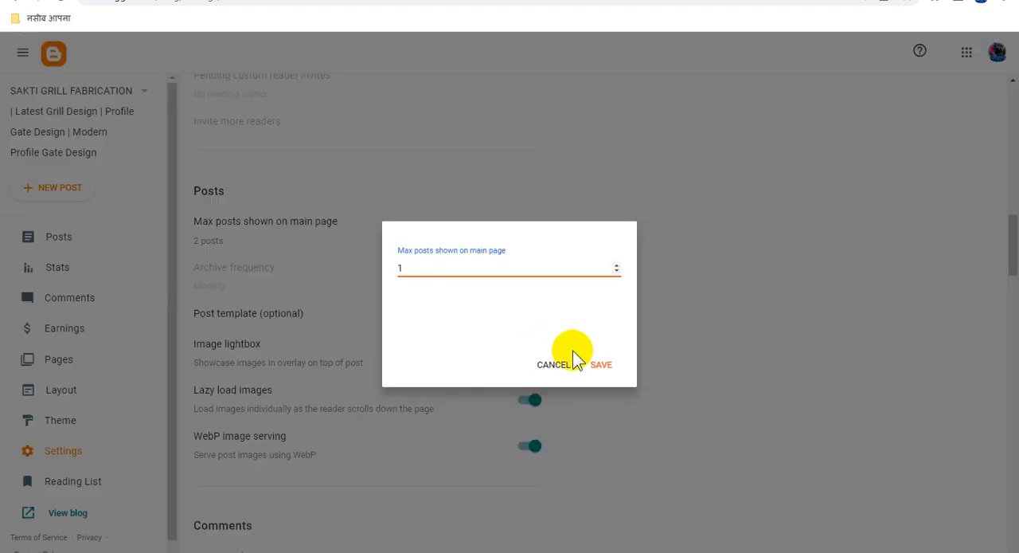
# Set the maximum posts shown on the main page to 1, and review and save the existing search description.
pyautogui.click(599, 368)
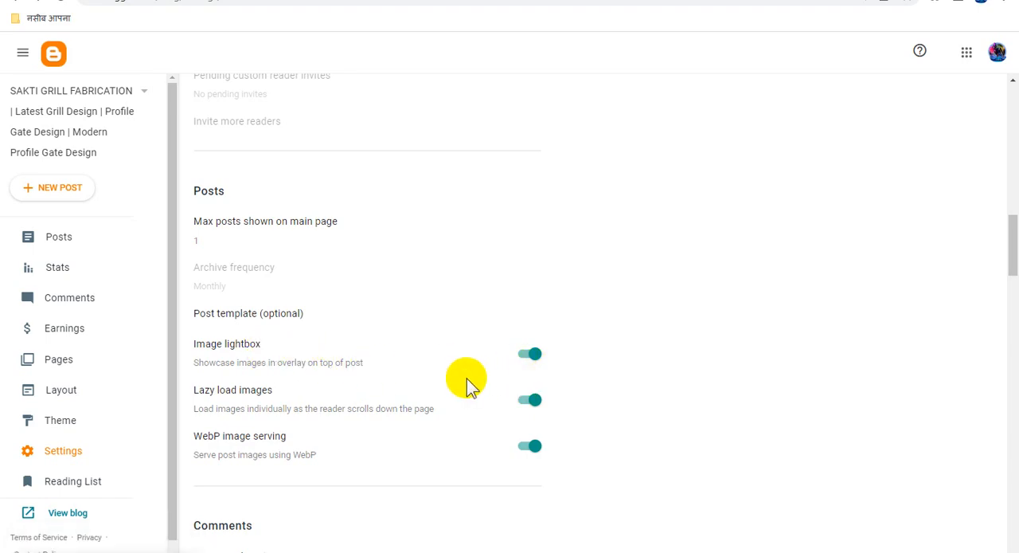
pyautogui.scroll(-8, 334, 305)
pyautogui.click(342, 293)
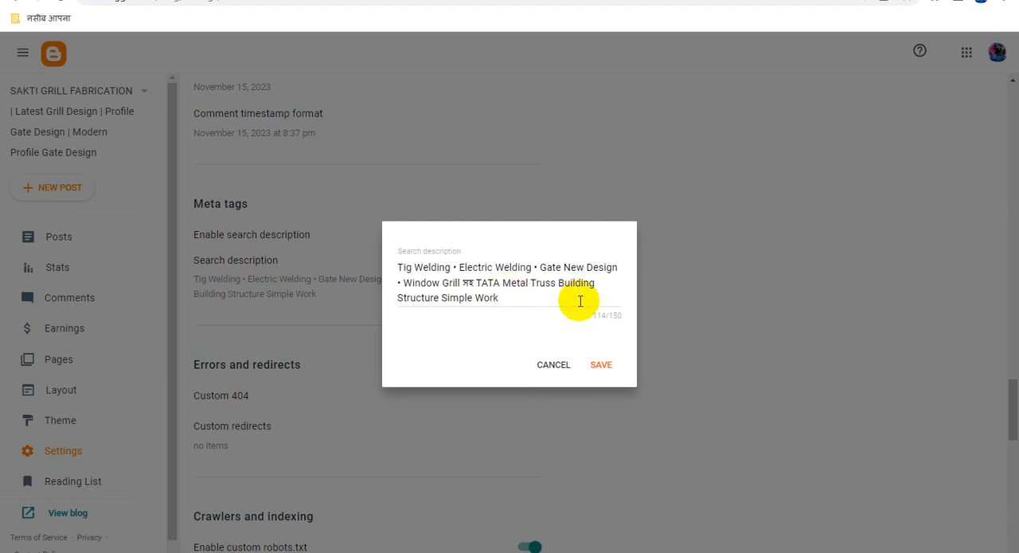
pyautogui.click(605, 365)
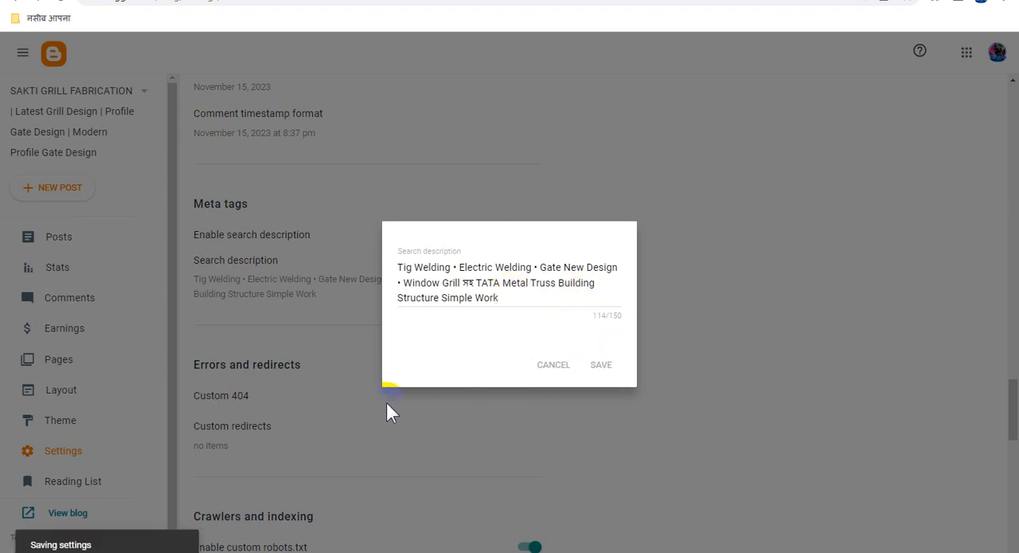
# Review the custom robots.txt content in the Crawlers and indexing settings and save it.
pyautogui.scroll(-4, 526, 402)
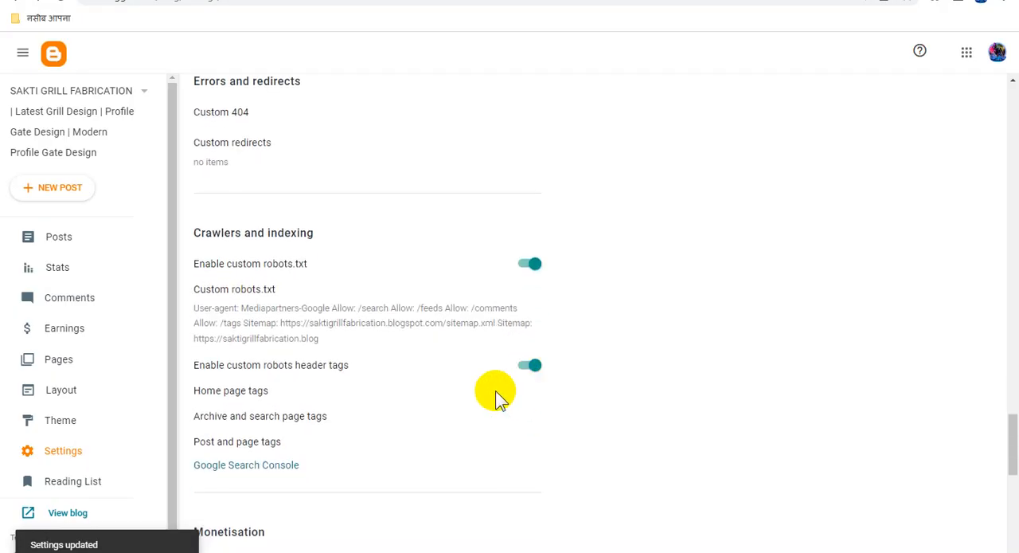
pyautogui.click(372, 320)
pyautogui.scroll(-8, 509, 286)
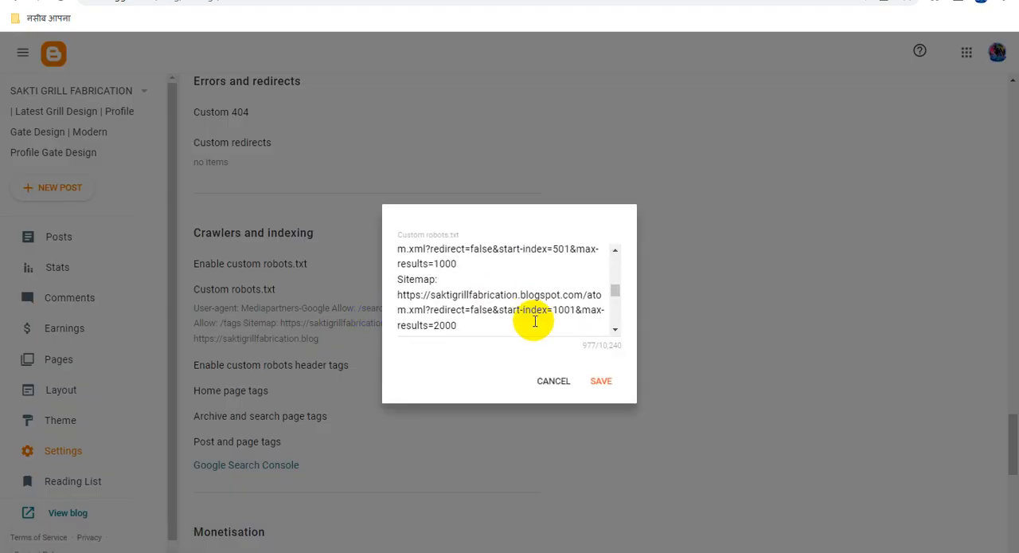
pyautogui.click(607, 380)
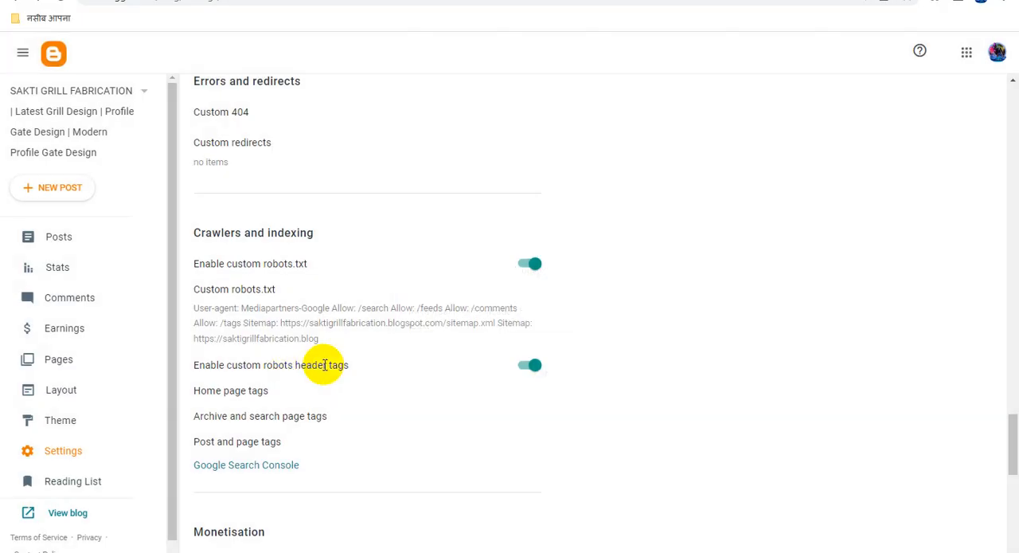
# Review and save the custom robot tags for the home page, archive and search pages, and posts and pages.
pyautogui.click(215, 390)
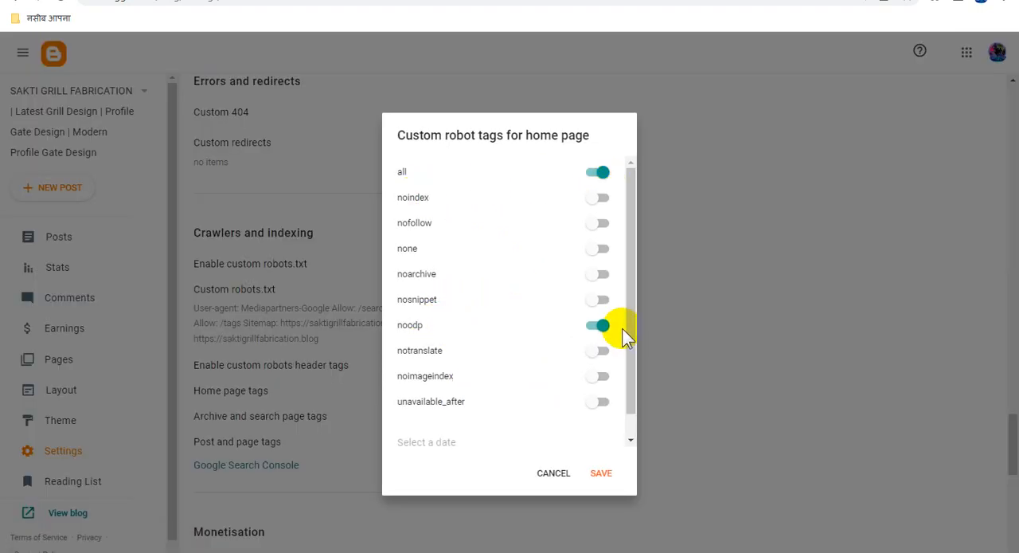
pyautogui.click(603, 475)
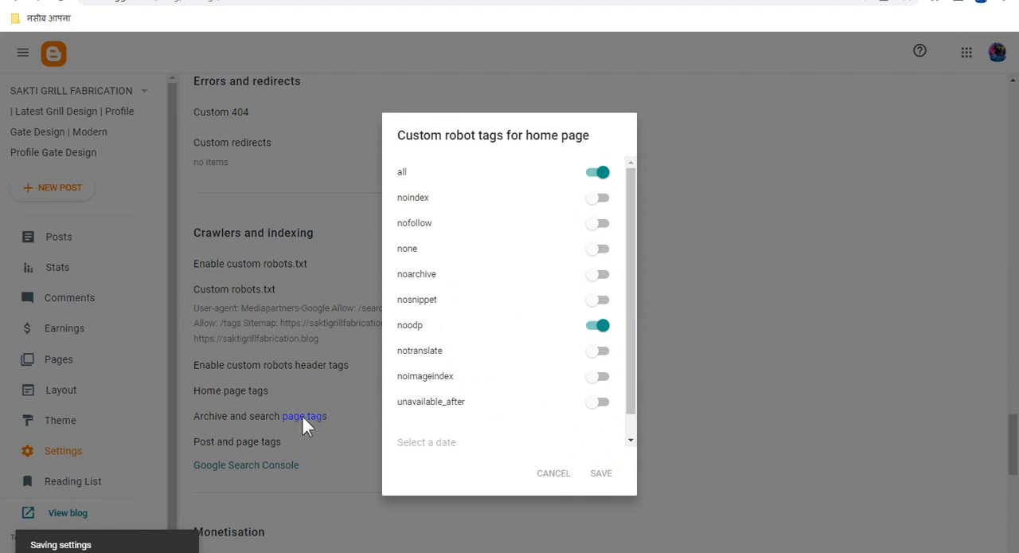
pyautogui.click(302, 415)
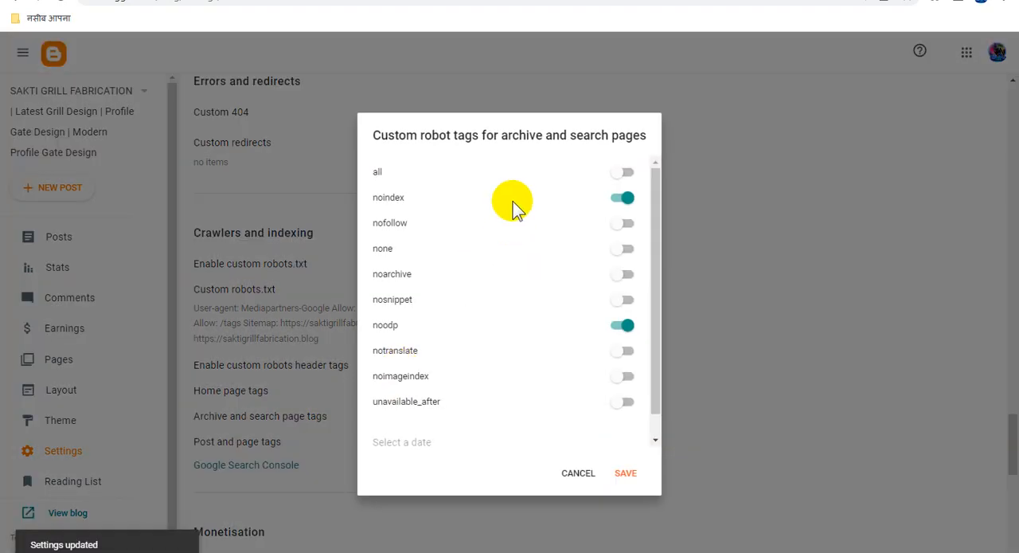
pyautogui.click(627, 476)
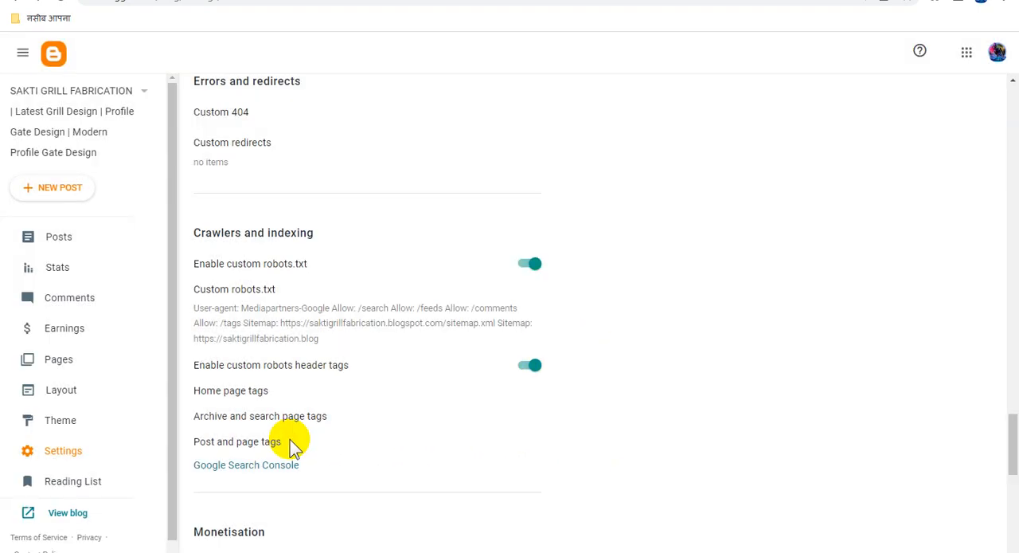
pyautogui.click(263, 442)
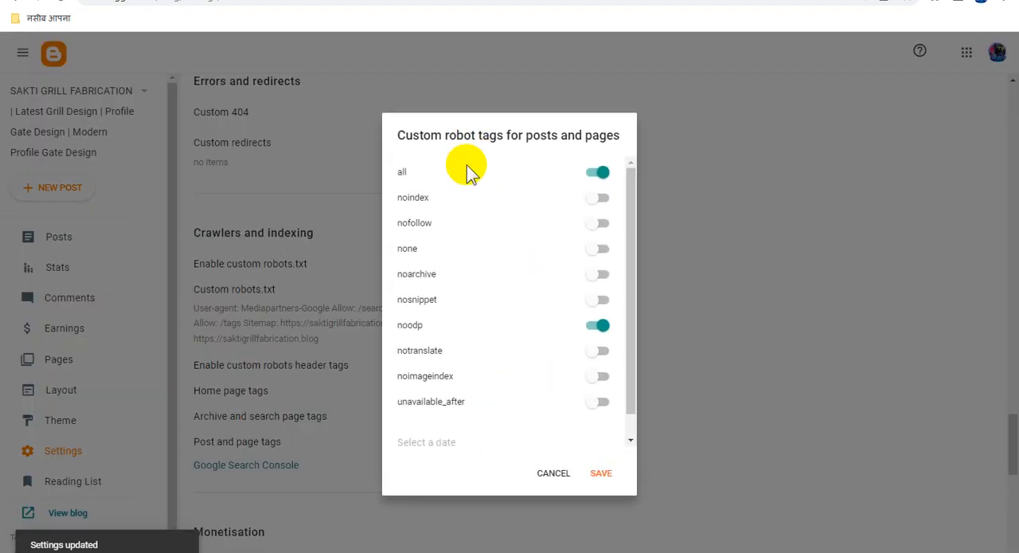
pyautogui.click(608, 476)
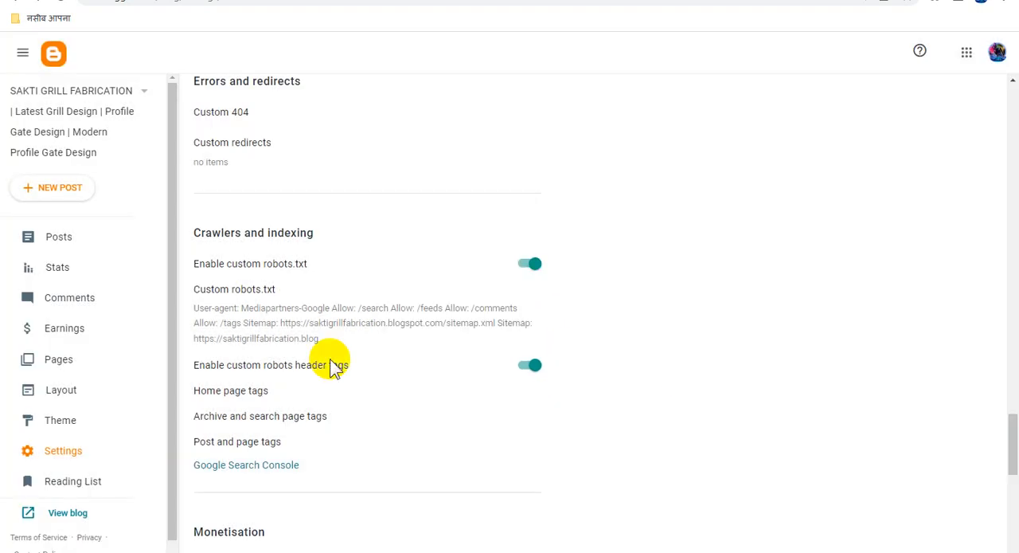
# Open the blog's posts list and refresh it to check the published posts.
pyautogui.click(45, 239)
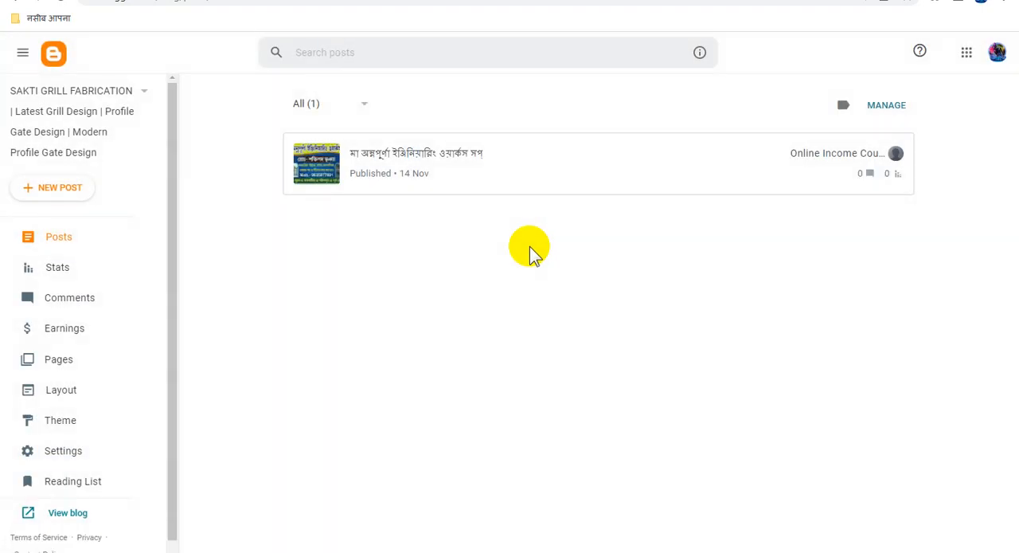
pyautogui.rightClick(438, 271)
pyautogui.click(483, 321)
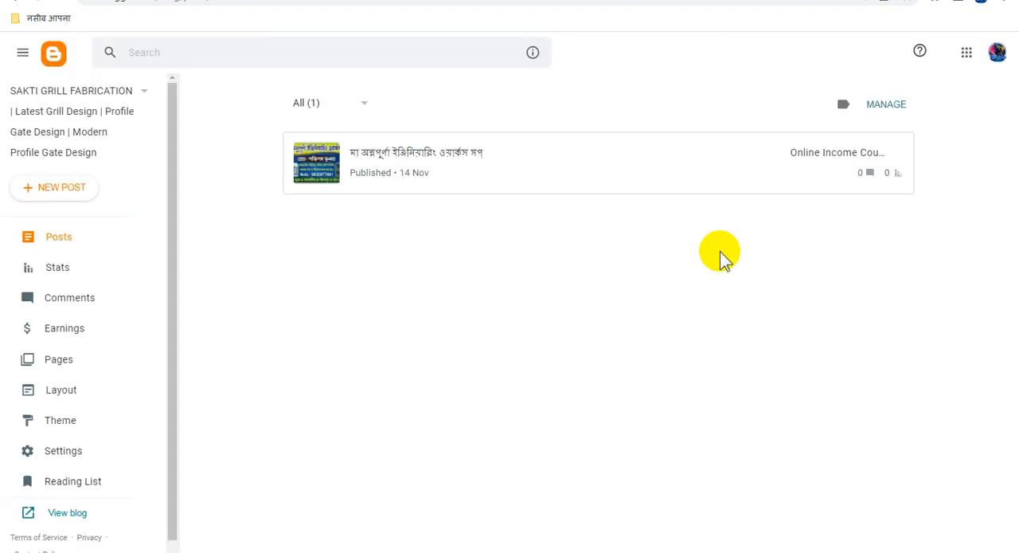
pyautogui.click(73, 239)
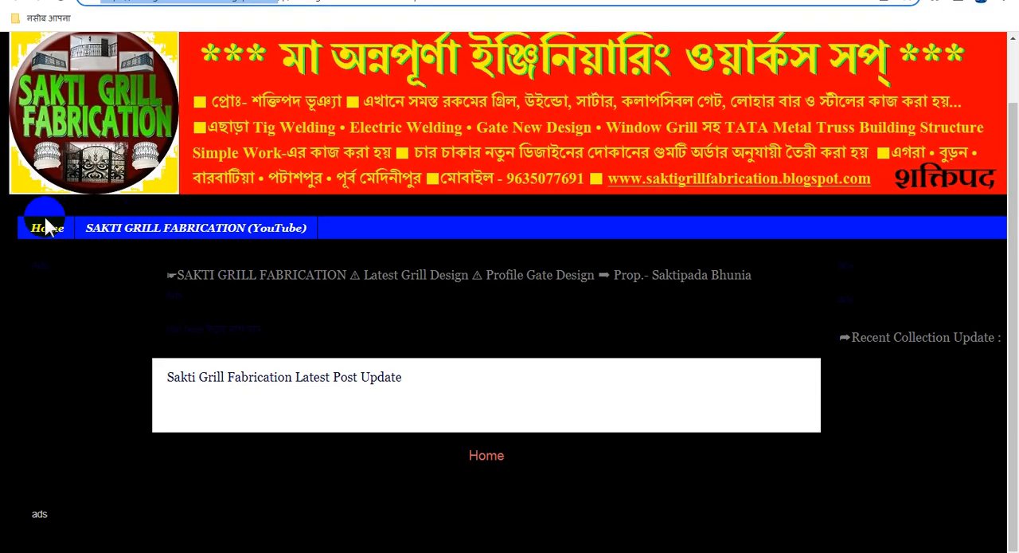
# View the live blog from Blogger and look over the "Latest Good Looking Grill Simple Design (Part 1)" post on its home page.
pyautogui.click(46, 227)
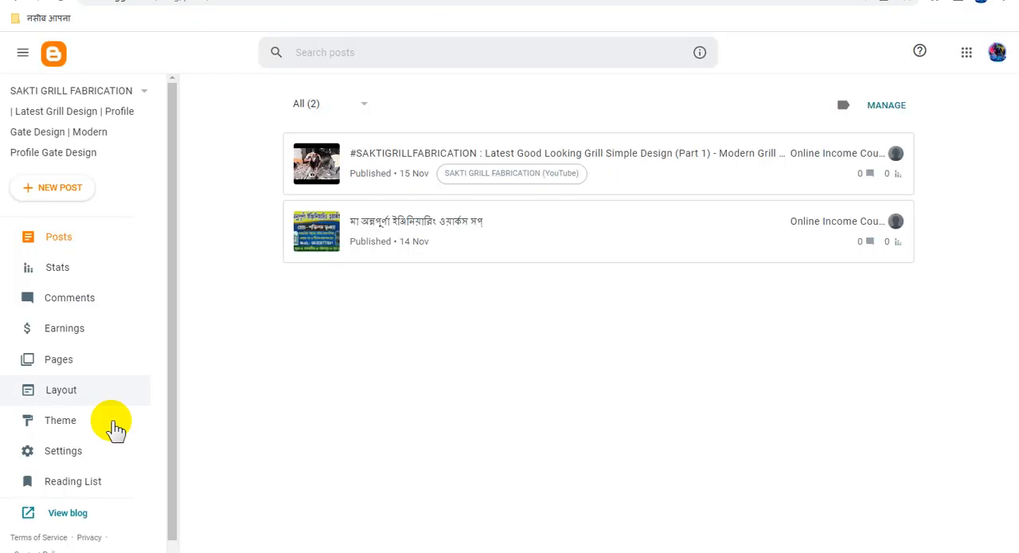
pyautogui.scroll(-1, 87, 490)
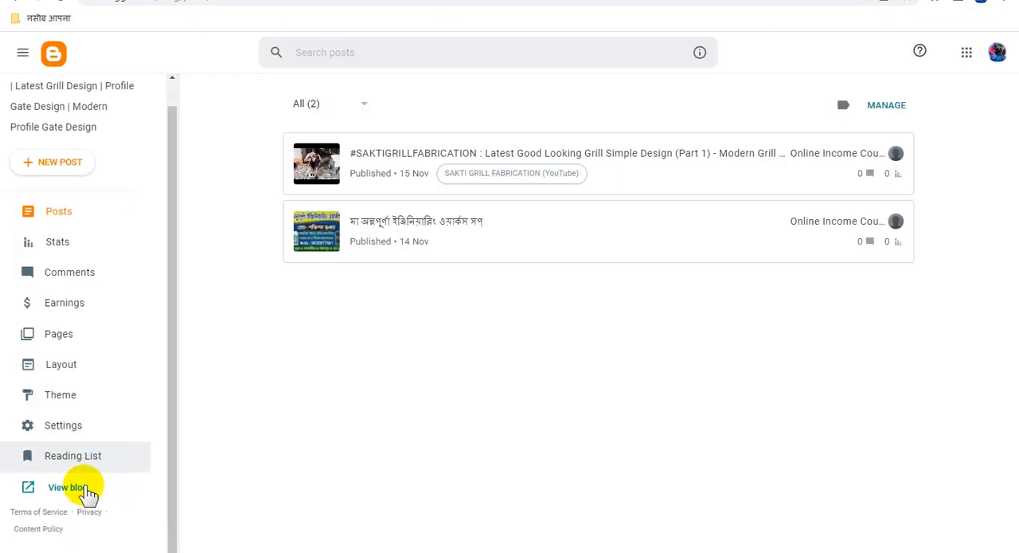
pyautogui.click(86, 489)
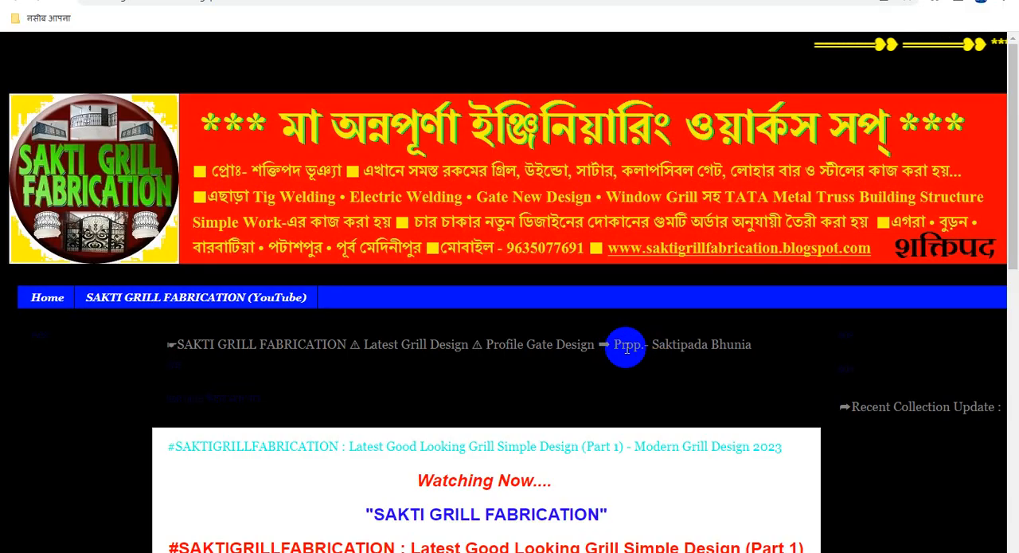
pyautogui.scroll(-3, 626, 353)
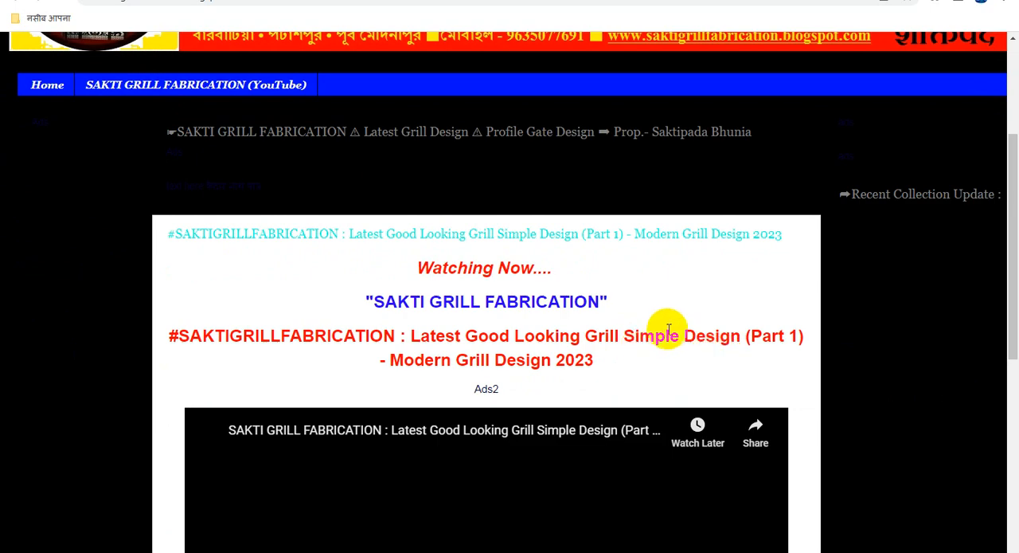
pyautogui.scroll(-3, 672, 334)
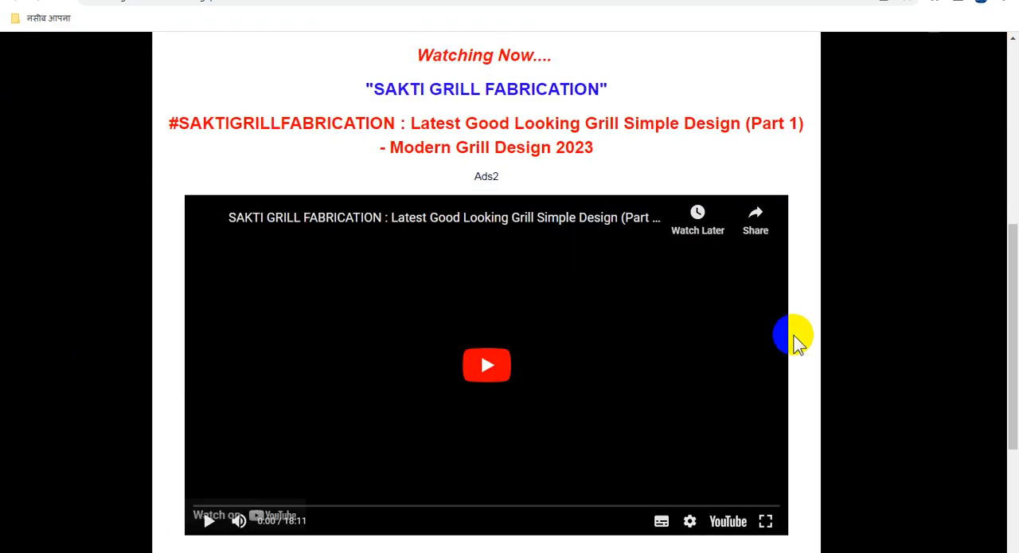
pyautogui.scroll(6, 791, 336)
pyautogui.scroll(-4, 791, 336)
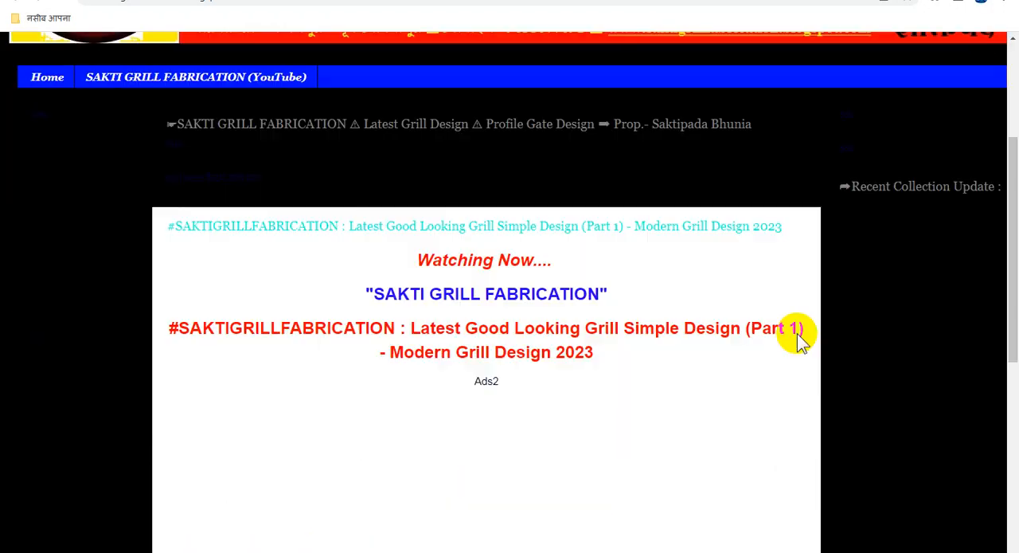
pyautogui.scroll(-5, 806, 339)
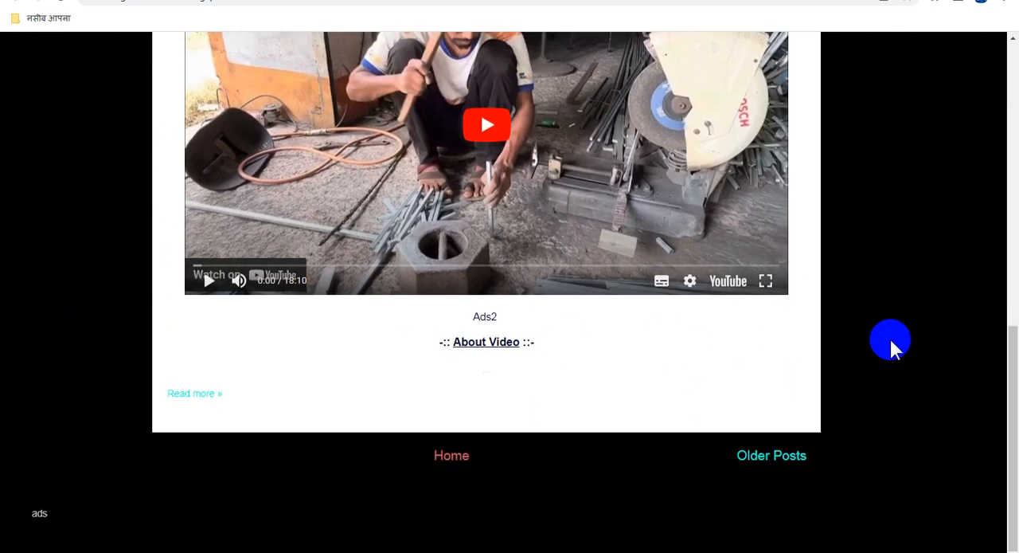
# Look over the live blog's home page, from its header banner down through the embedded video post.
pyautogui.scroll(10, 642, 359)
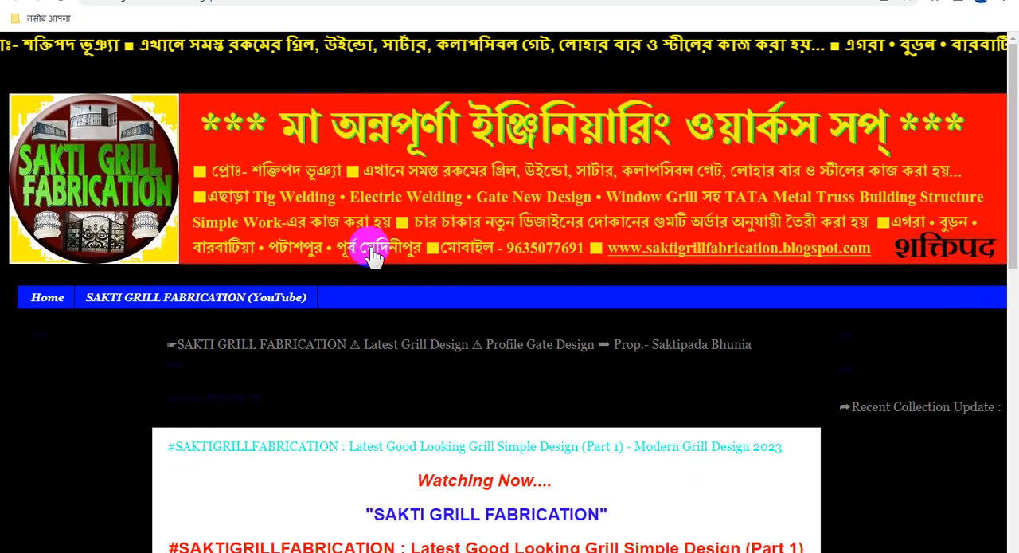
pyautogui.scroll(-3, 398, 266)
pyautogui.scroll(-2, 404, 270)
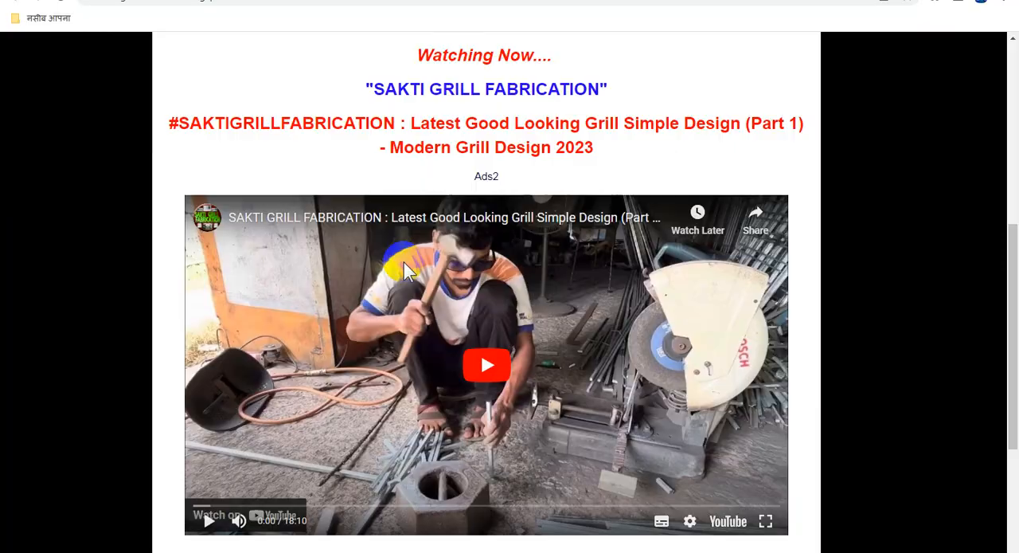
pyautogui.scroll(5, 402, 263)
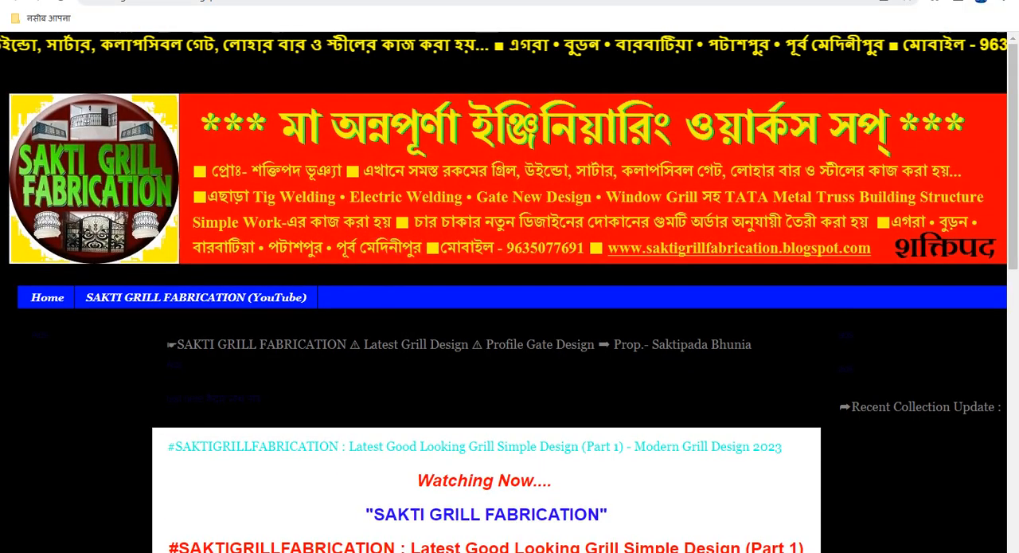
# Switch to Blogger's posts list and copy the view link of the post published on 14 Nov.
pyautogui.click(176, 1)
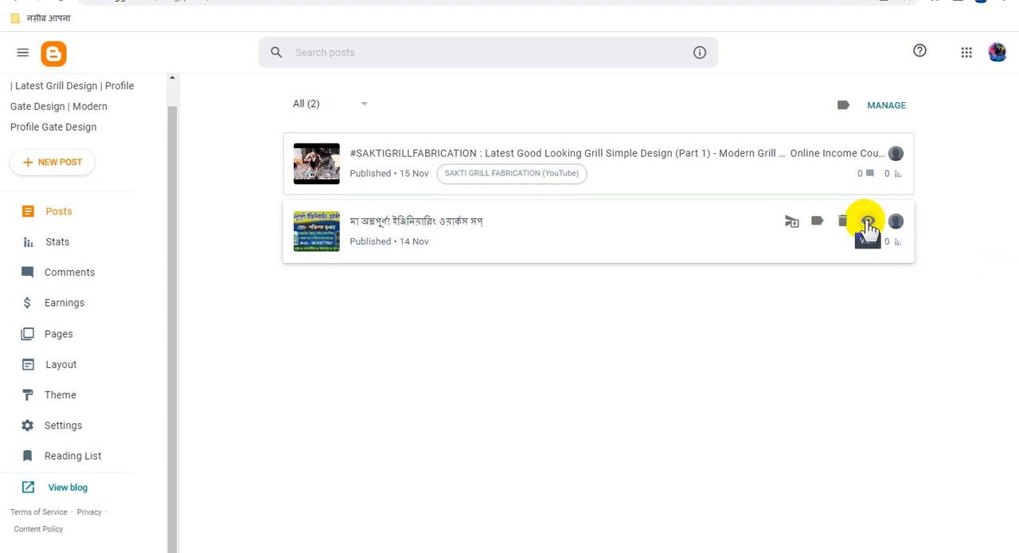
pyautogui.rightClick(868, 227)
pyautogui.click(912, 321)
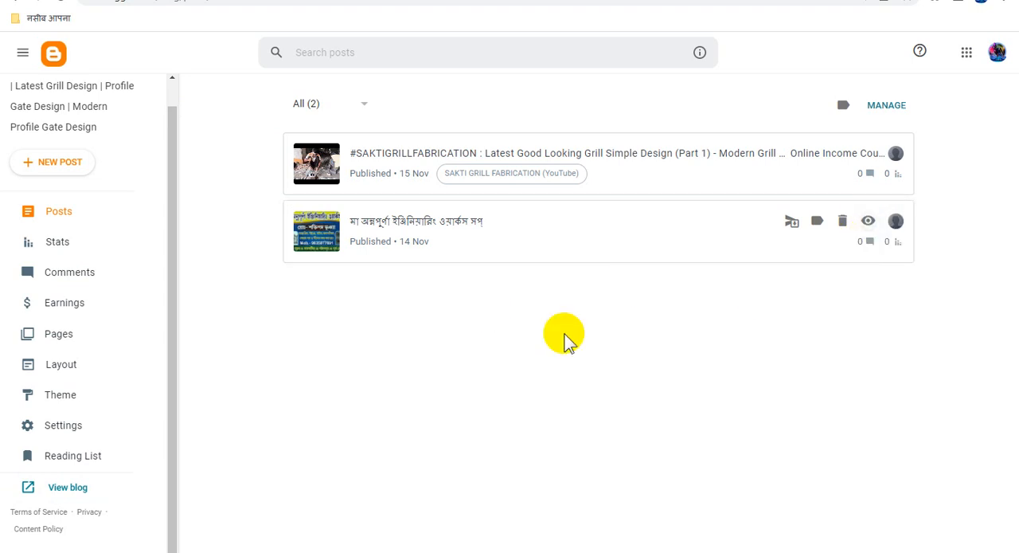
pyautogui.click(550, 1)
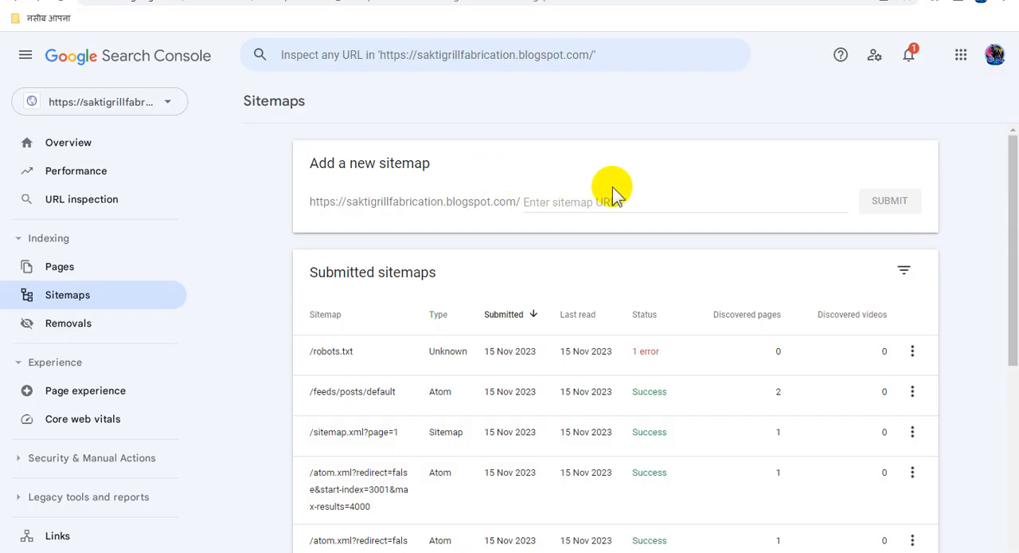
pyautogui.click(90, 269)
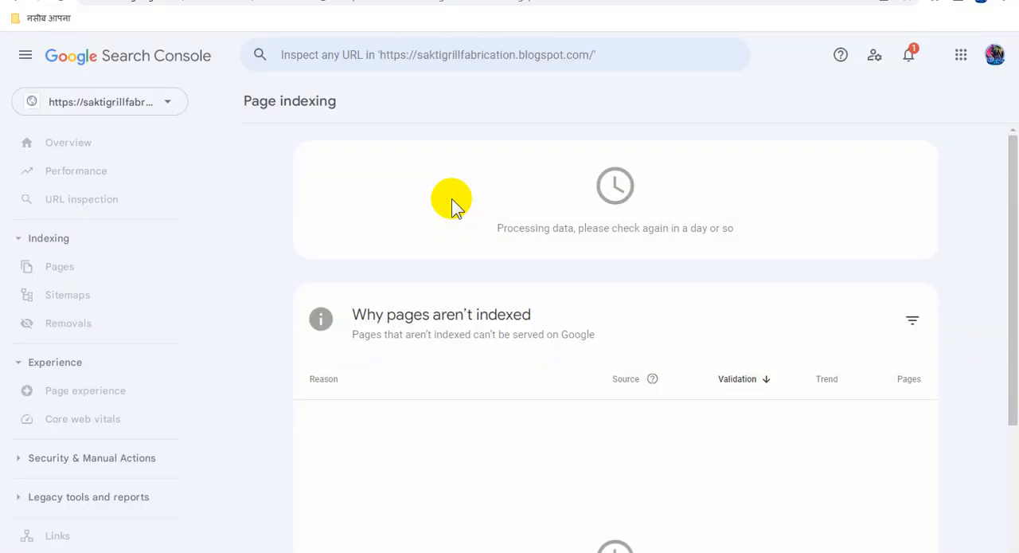
pyautogui.click(538, 57)
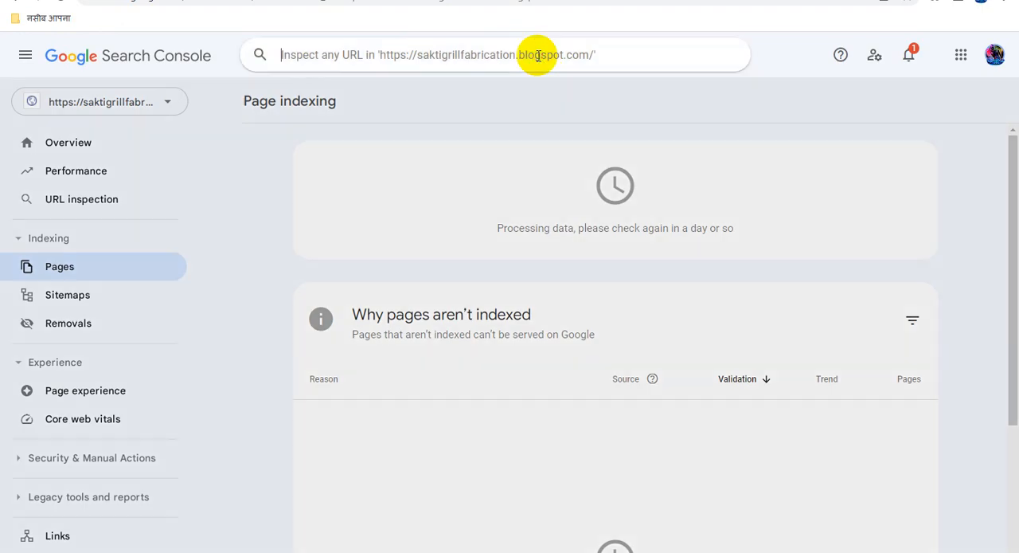
pyautogui.hotkey('ctrl', 'v')
pyautogui.press('Return')
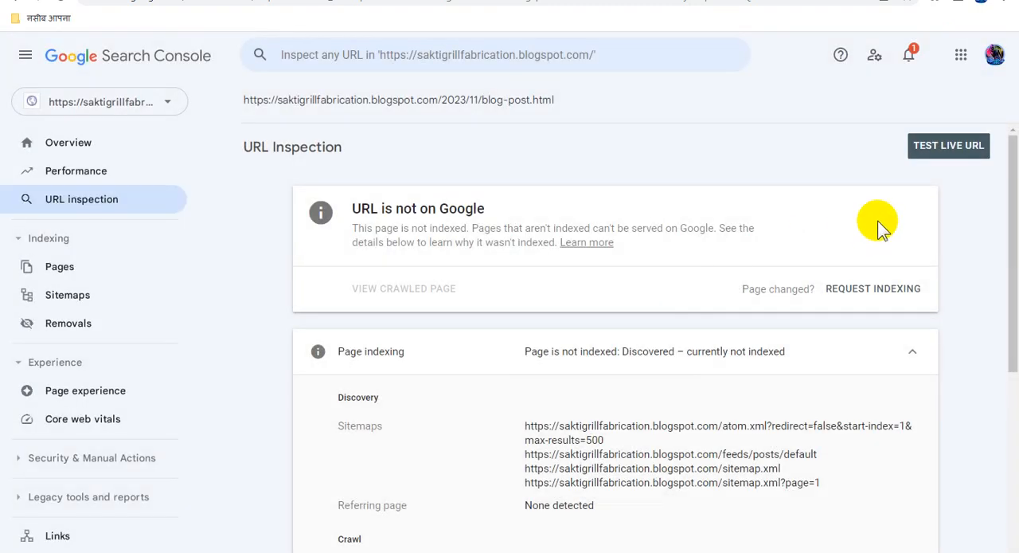
pyautogui.click(859, 288)
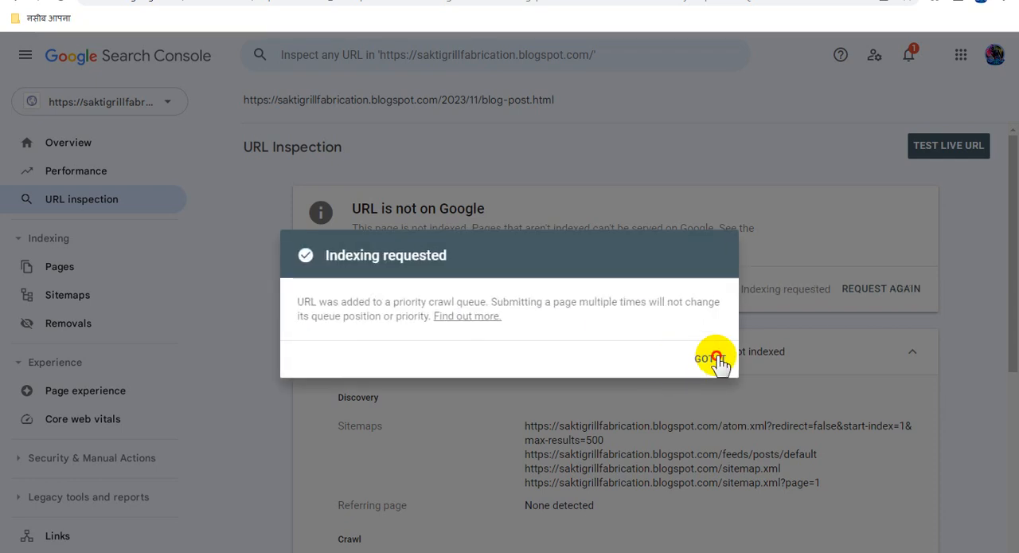
pyautogui.click(703, 356)
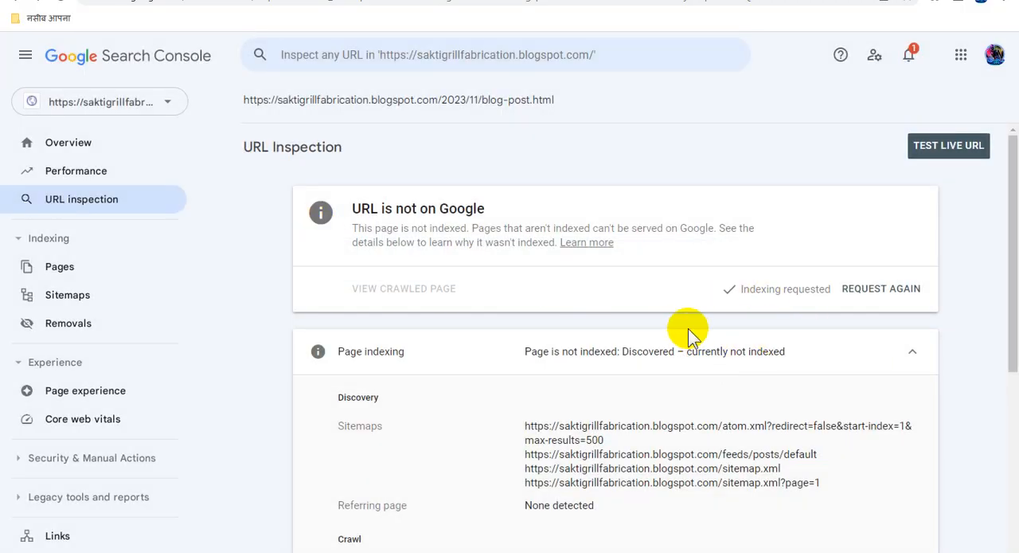
# Switch to Blogger and copy the view link of the "Latest Good Looking Grill Simple Design (Part 1)" post.
pyautogui.click(199, 1)
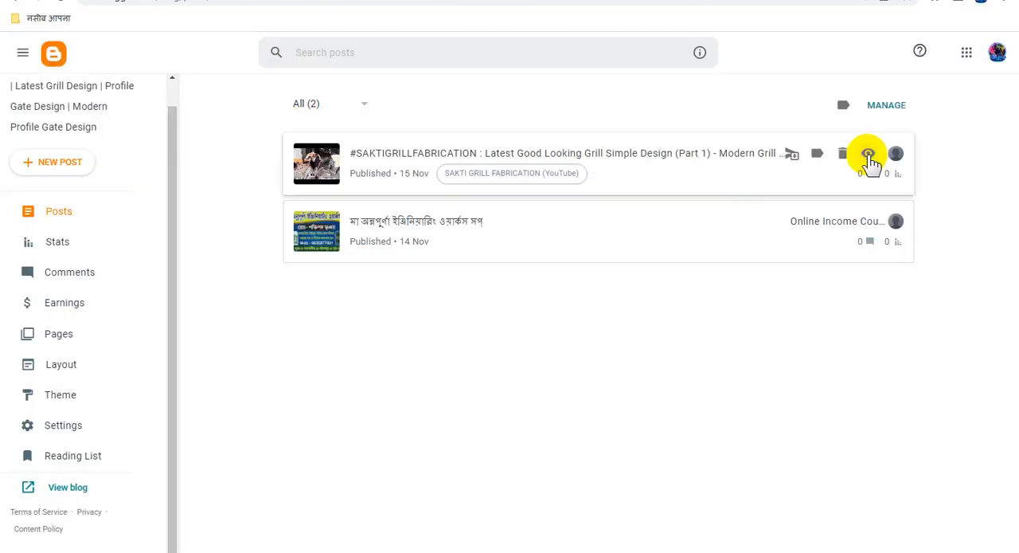
pyautogui.rightClick(870, 160)
pyautogui.click(892, 255)
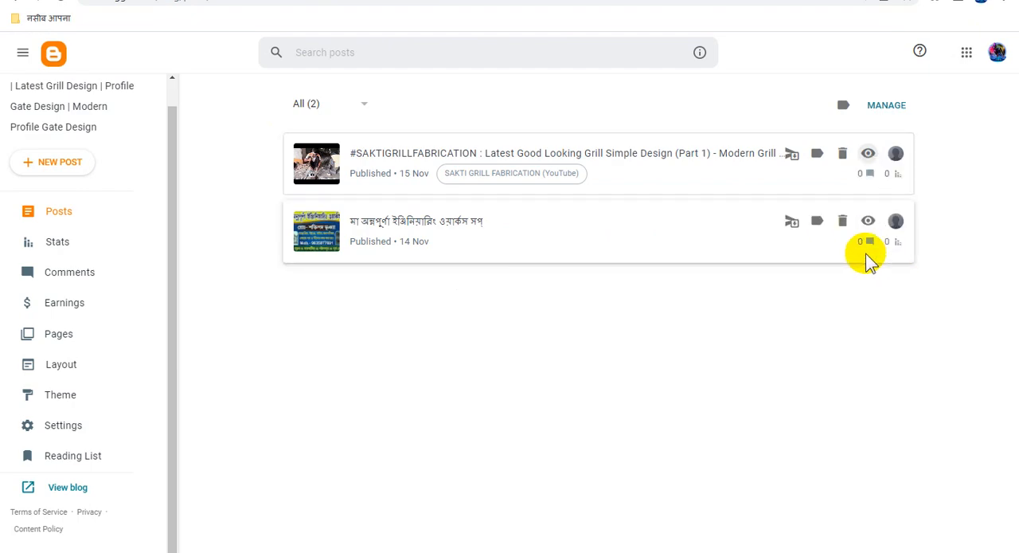
pyautogui.click(462, 1)
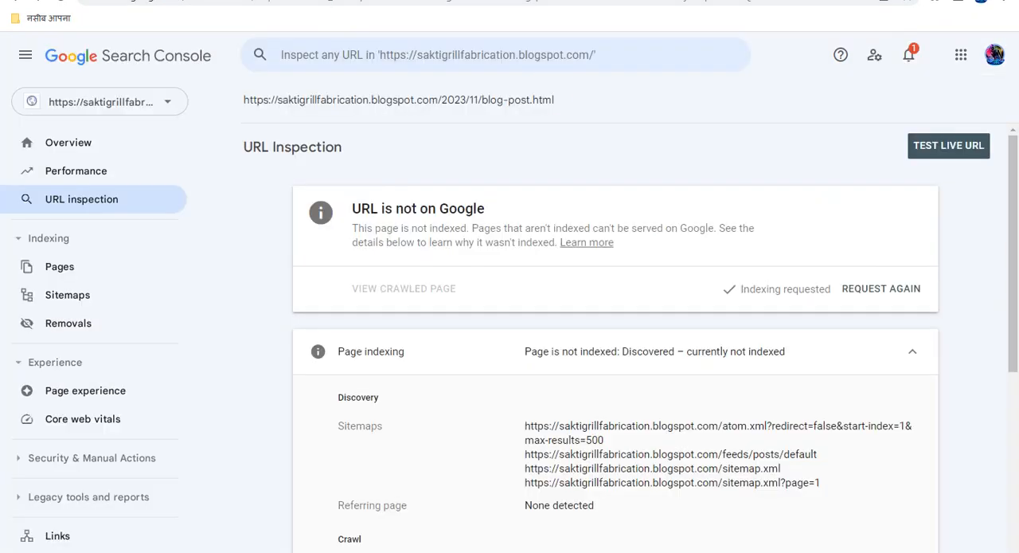
pyautogui.click(486, 53)
pyautogui.hotkey('ctrl', 'v')
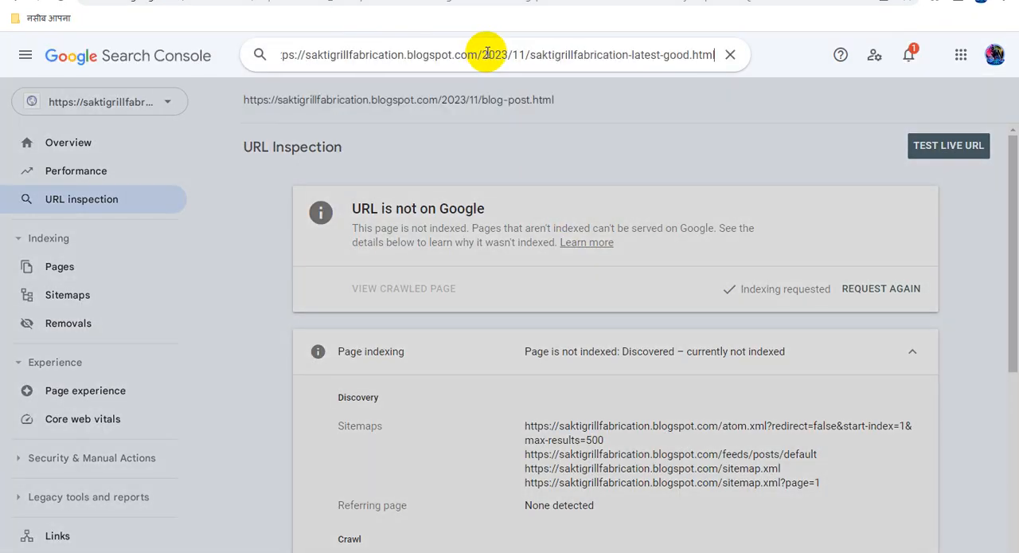
pyautogui.press('Return')
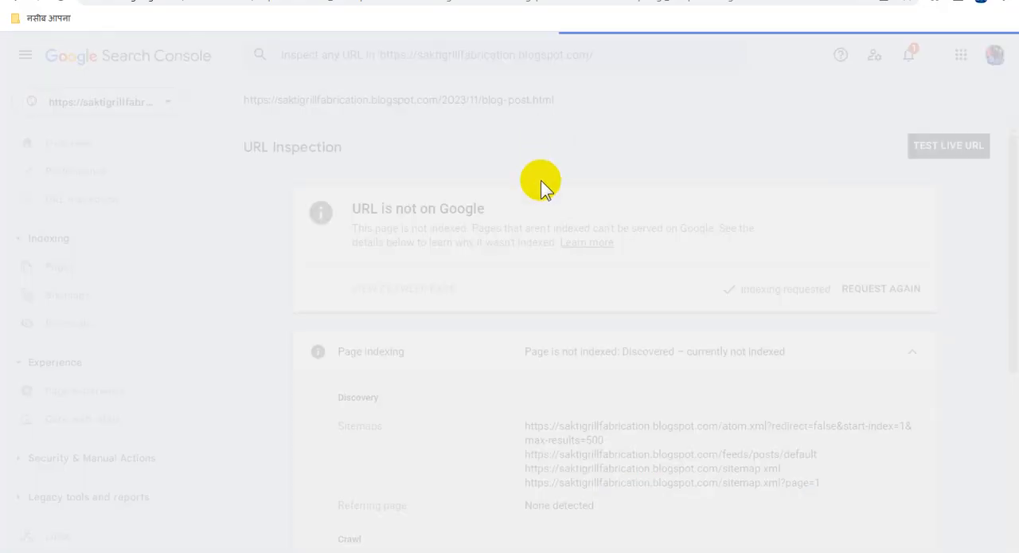
pyautogui.scroll(-3, 594, 421)
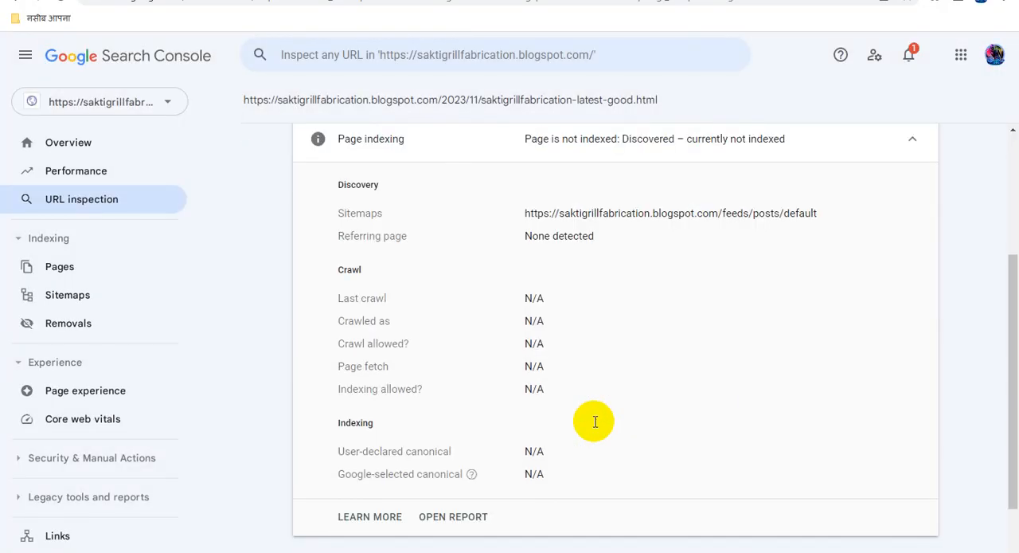
pyautogui.scroll(3, 594, 421)
pyautogui.click(846, 293)
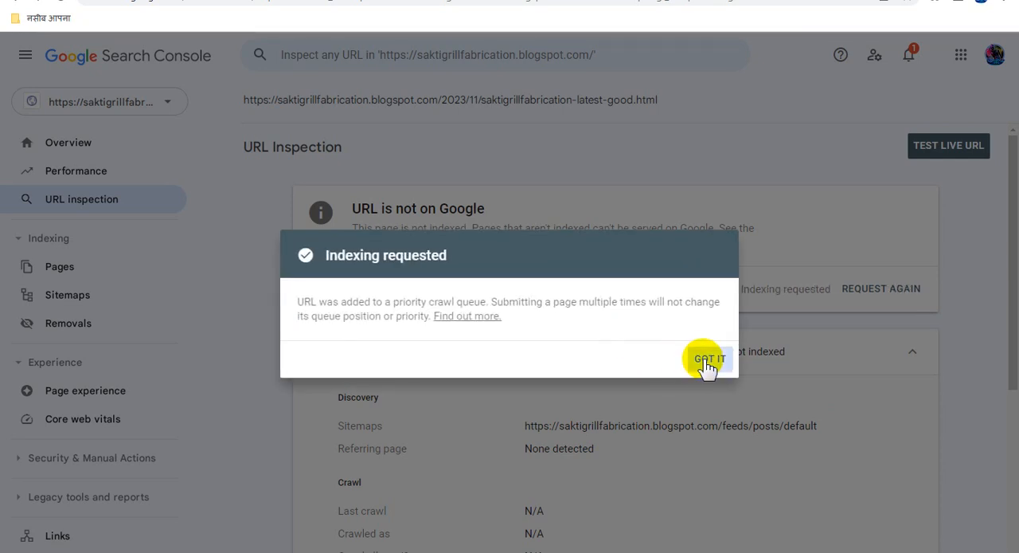
pyautogui.click(708, 359)
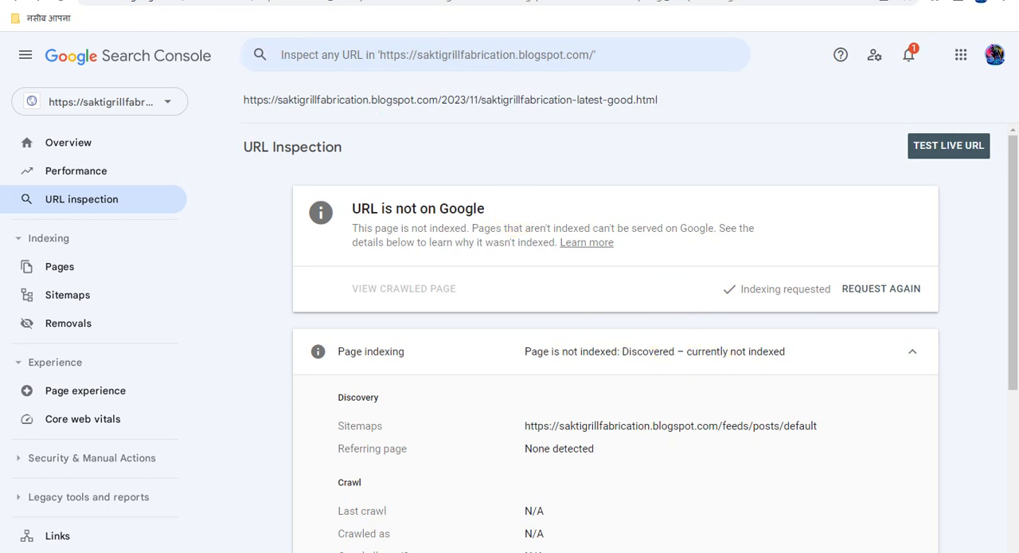
# Switch to Blogger and copy the address of the blog's home page from its View blog link.
pyautogui.click(110, 1)
pyautogui.click(81, 487)
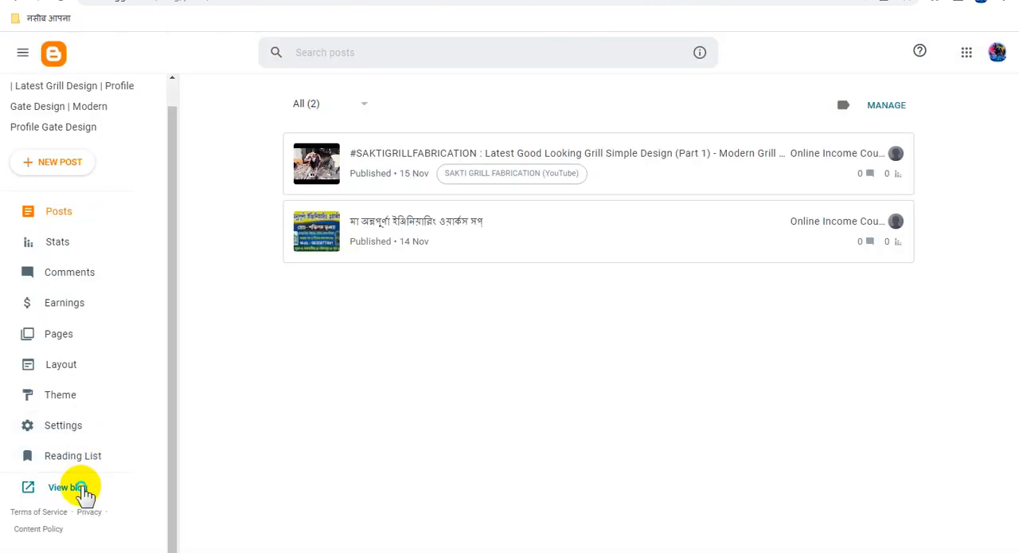
pyautogui.rightClick(84, 487)
pyautogui.click(128, 426)
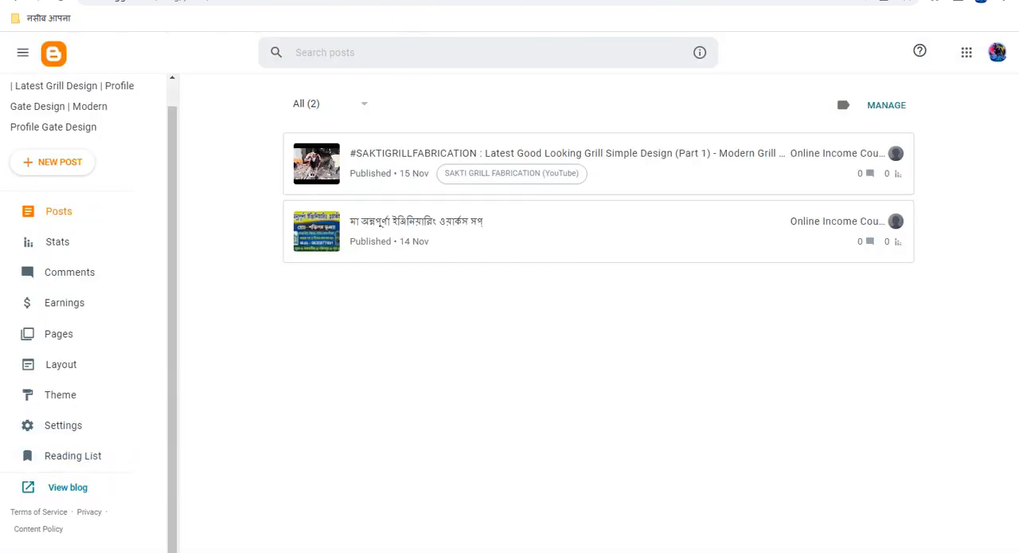
pyautogui.hotkey('ctrl', 'Tab')
pyautogui.click(566, 55)
pyautogui.hotkey('ctrl', 'v')
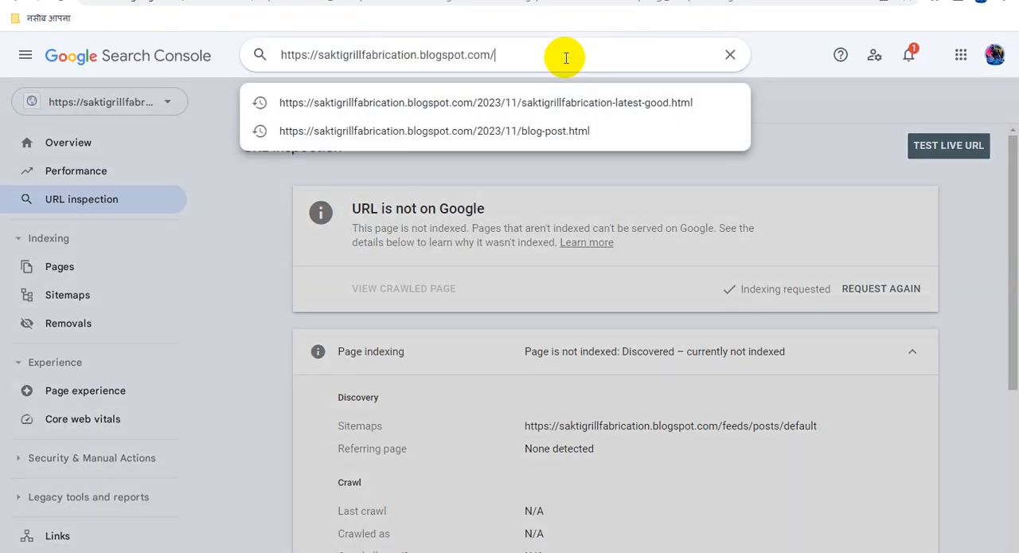
pyautogui.press('Return')
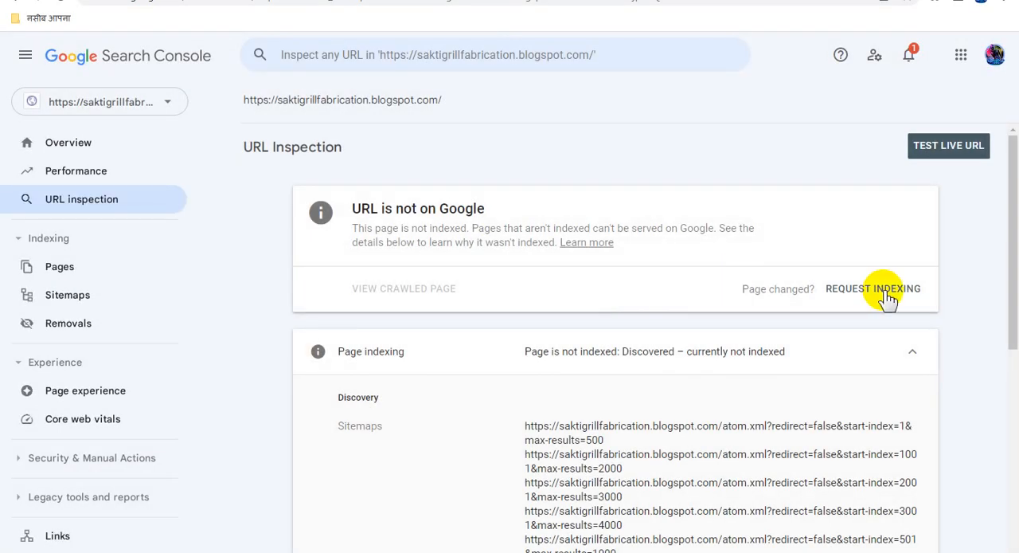
pyautogui.click(888, 296)
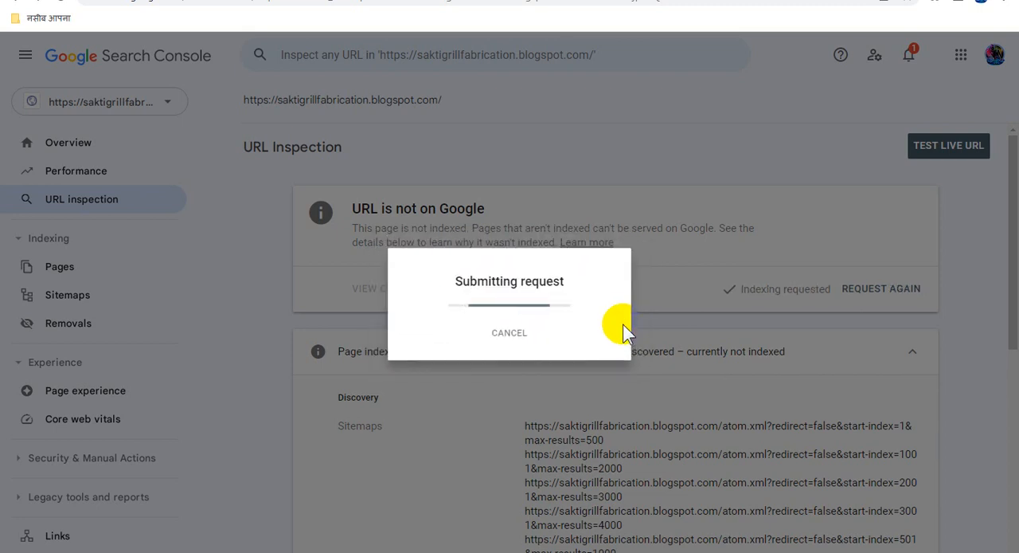
pyautogui.click(711, 360)
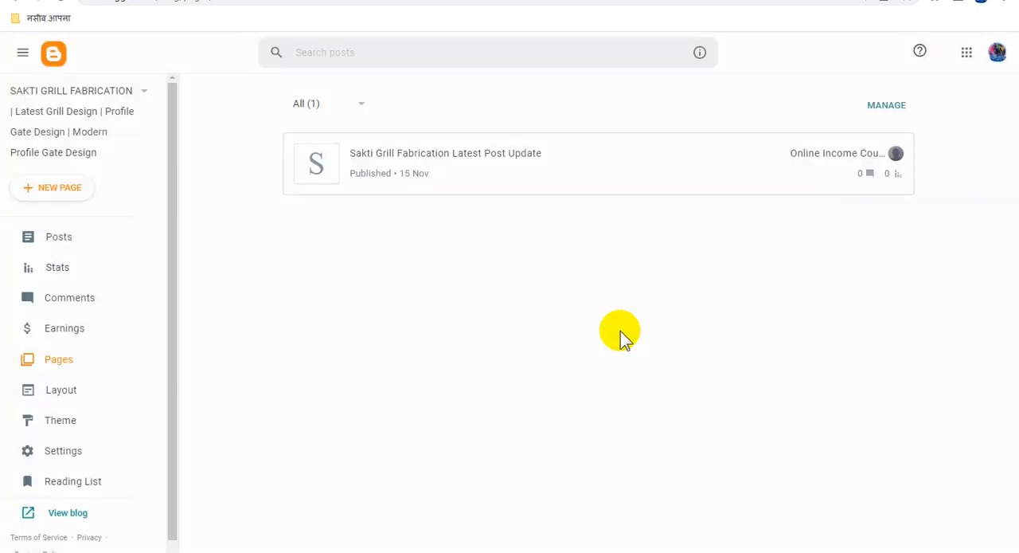
# Copy the "Sakti Grill Fabrication Latest Post Update" page's view link from Blogger, inspect that URL in Search Console and request its indexing.
pyautogui.rightClick(868, 157)
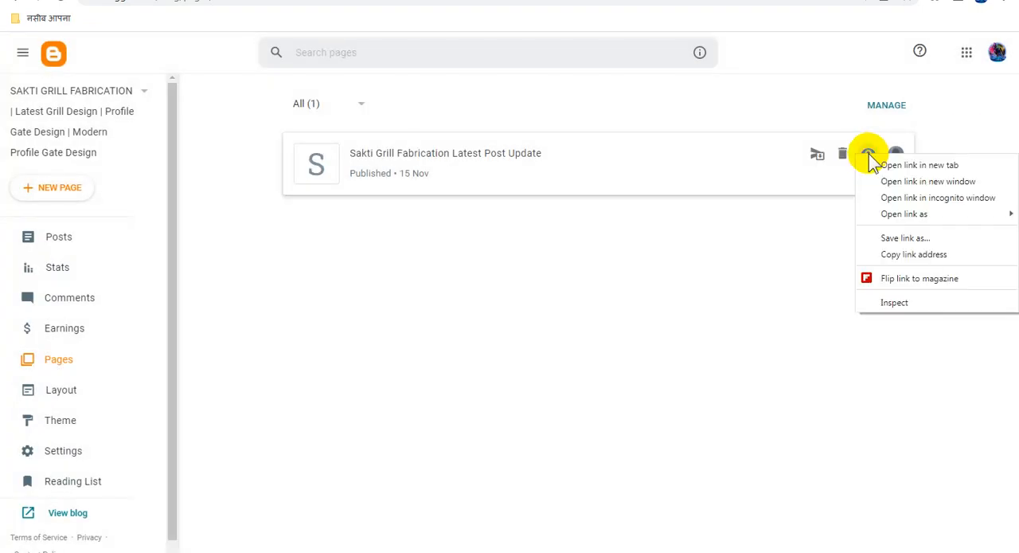
pyautogui.click(895, 254)
pyautogui.click(537, 6)
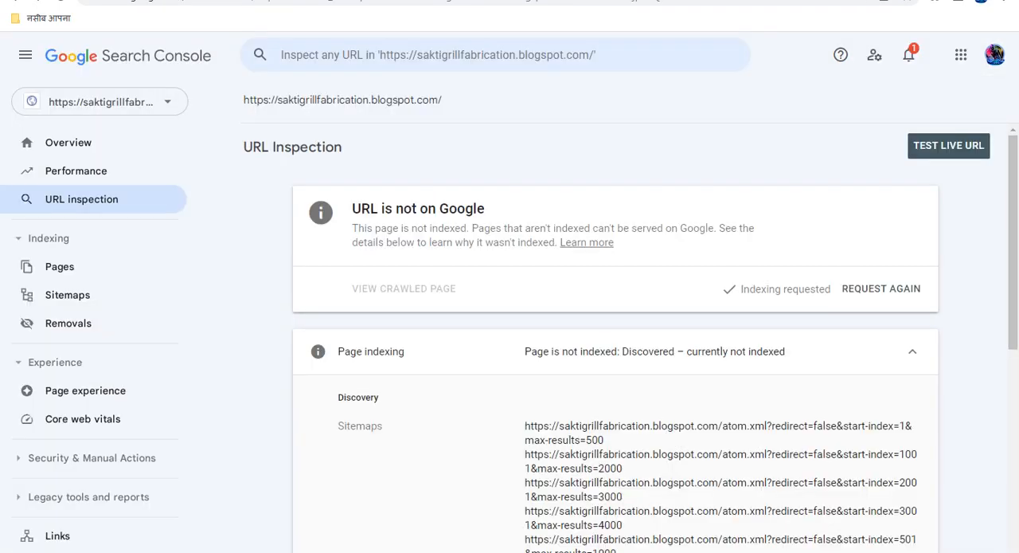
pyautogui.click(534, 55)
pyautogui.hotkey('ctrl', 'v')
pyautogui.press('Return')
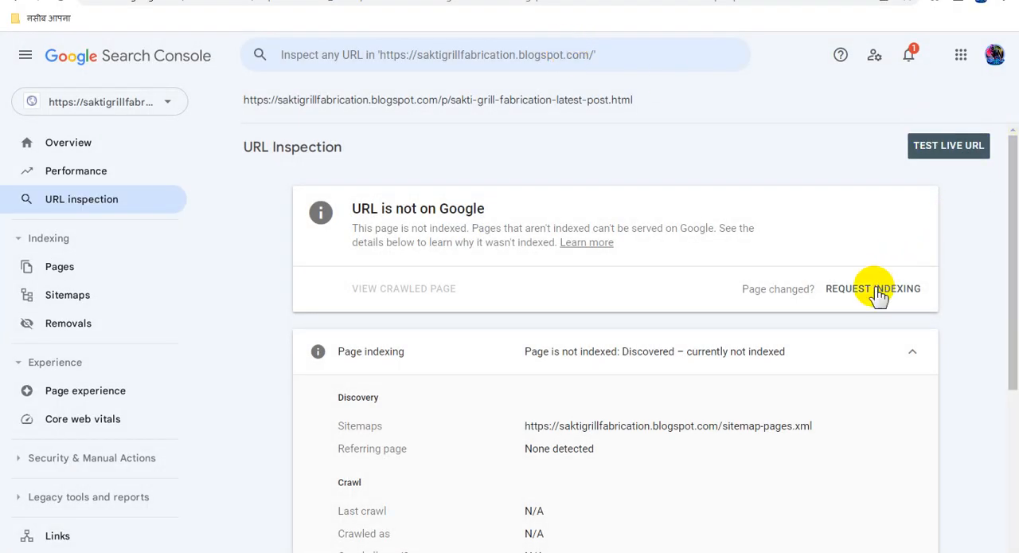
pyautogui.click(828, 274)
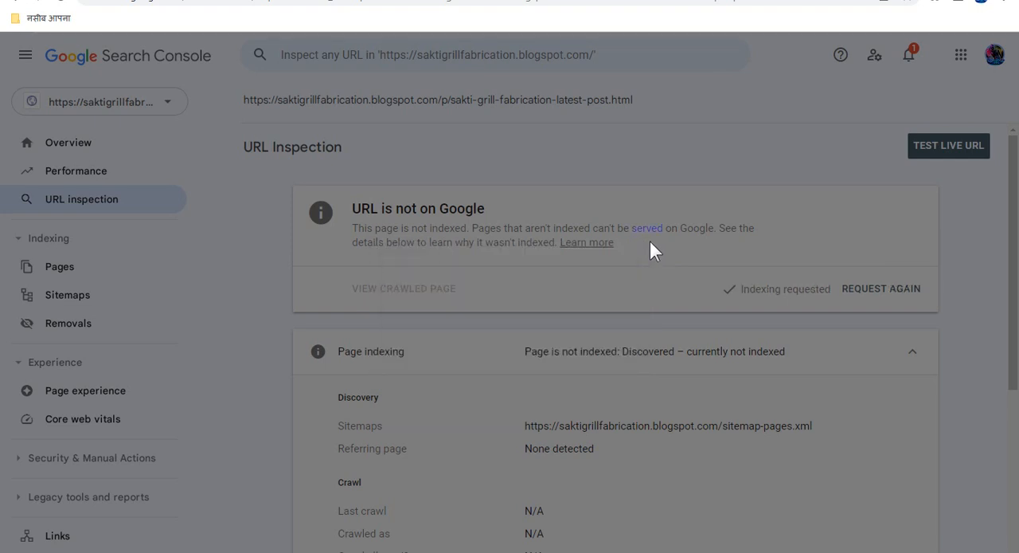
pyautogui.click(711, 359)
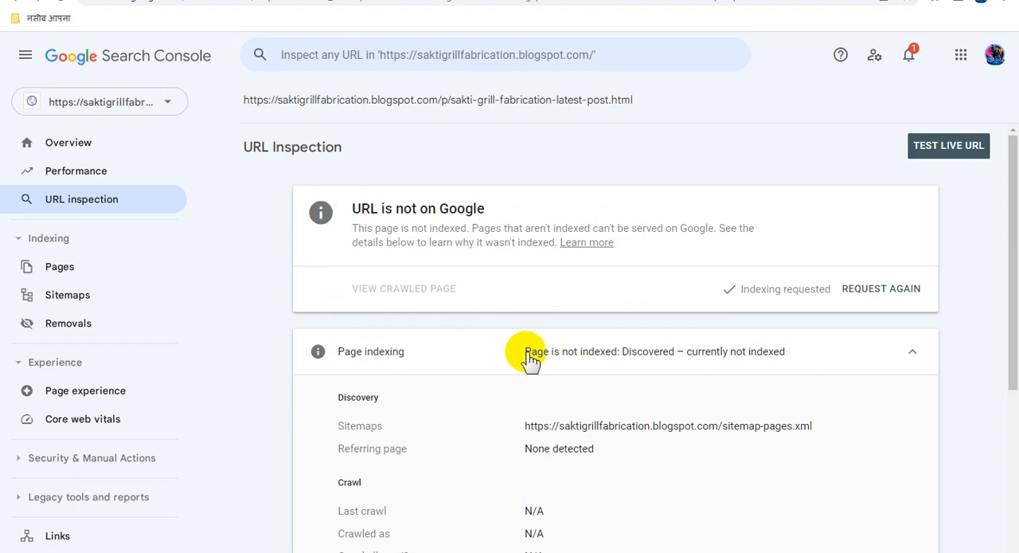
pyautogui.hotkey('ctrl', 'Tab')
pyautogui.hotkey('ctrl', 'shift', 'Tab')
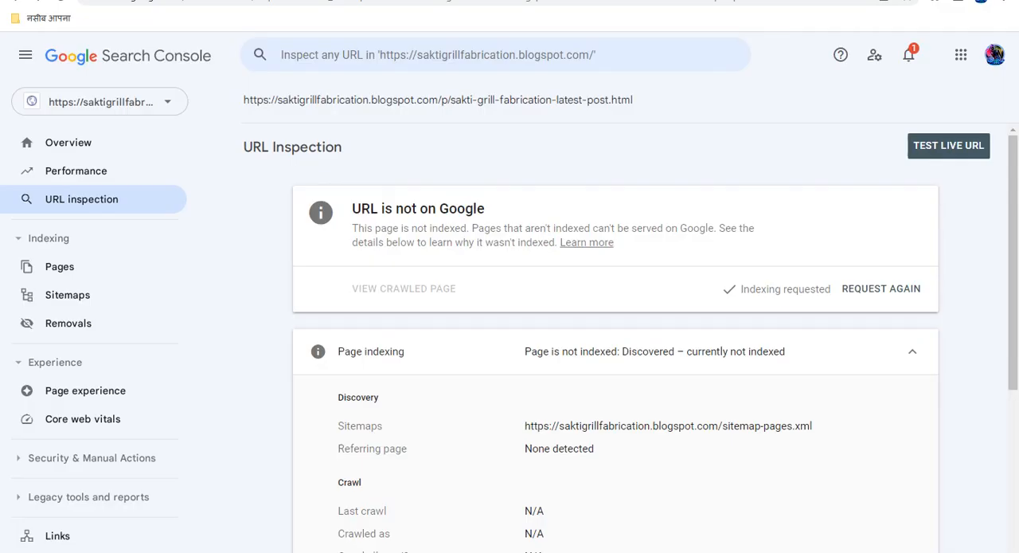
pyautogui.hotkey('ctrl', 'shift', 'Tab')
pyautogui.hotkey('ctrl', 'Tab')
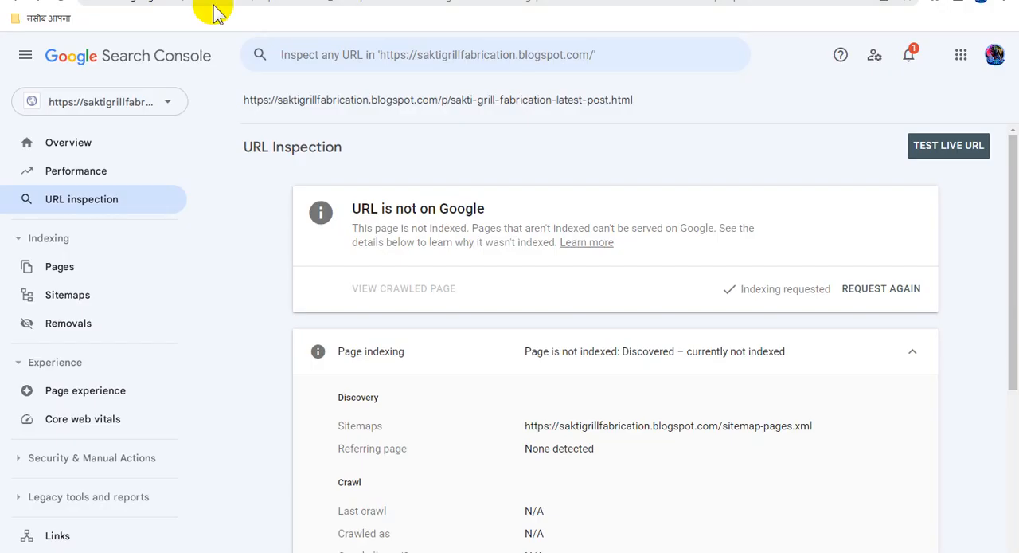
# Check the property's Overview in Search Console and reopen the posts list in Blogger.
pyautogui.click(97, 145)
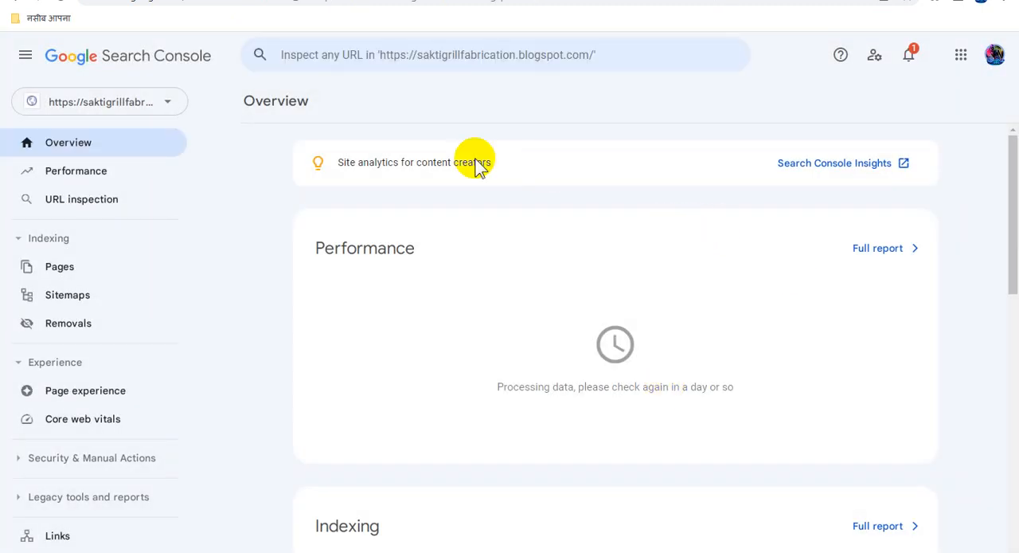
pyautogui.hotkey('ctrl', 'Tab')
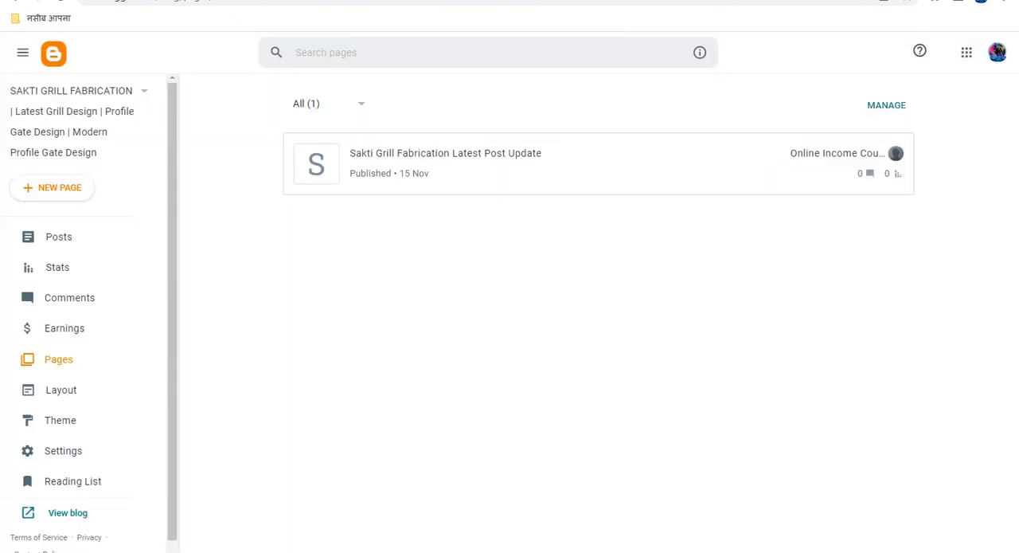
pyautogui.click(148, 233)
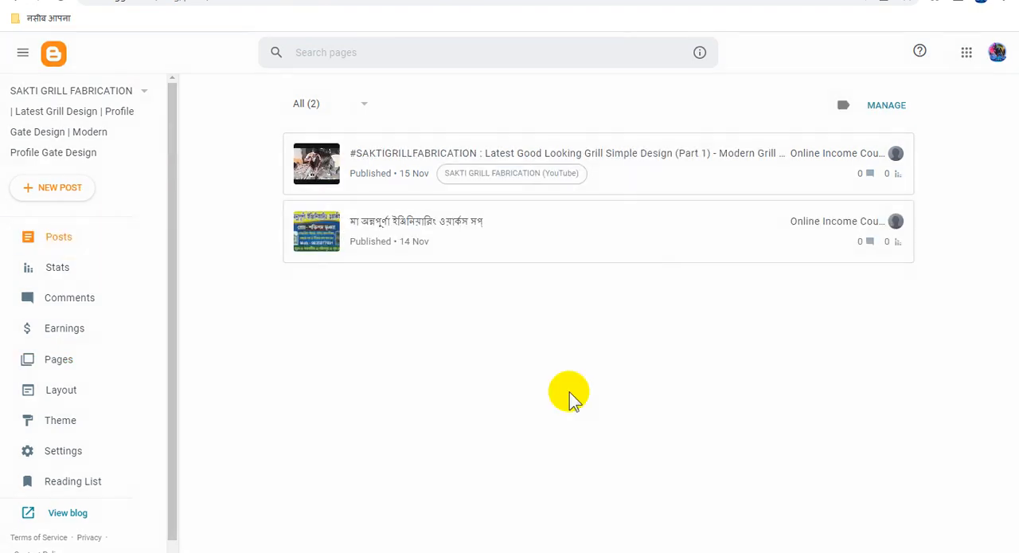
# Review the blog's traffic stats and its live home page through to the older posts, and return to Blogger's posts list.
pyautogui.click(83, 271)
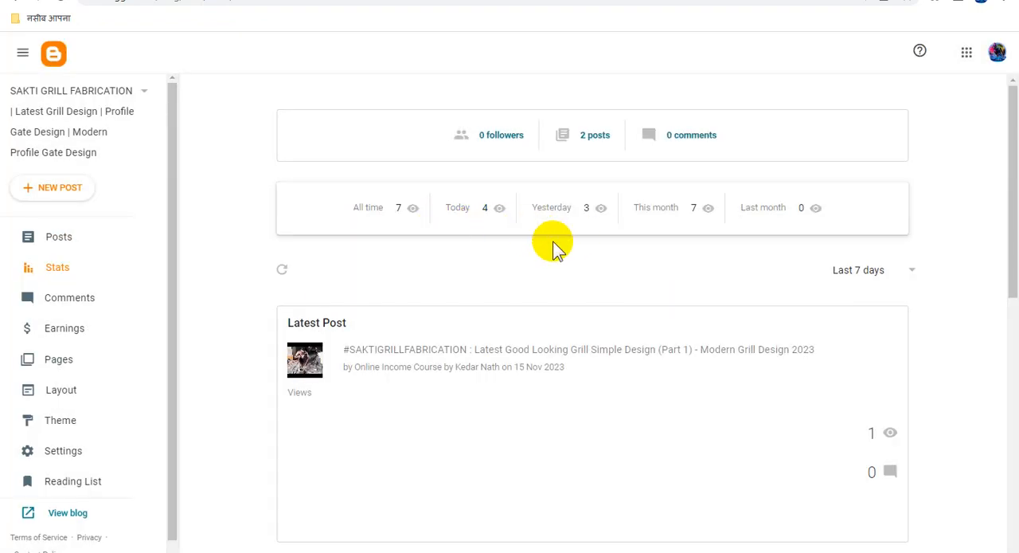
pyautogui.scroll(-1, 116, 360)
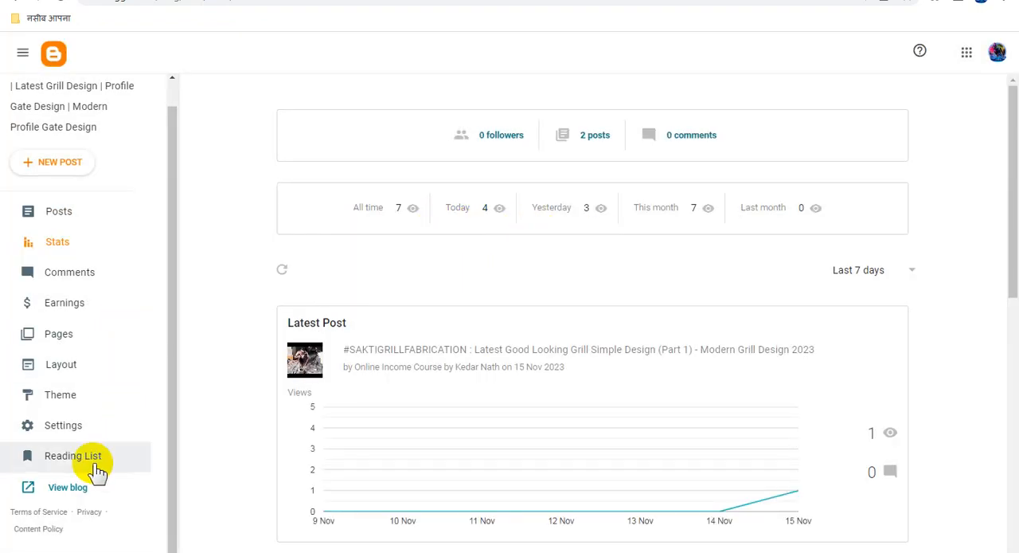
pyautogui.click(74, 487)
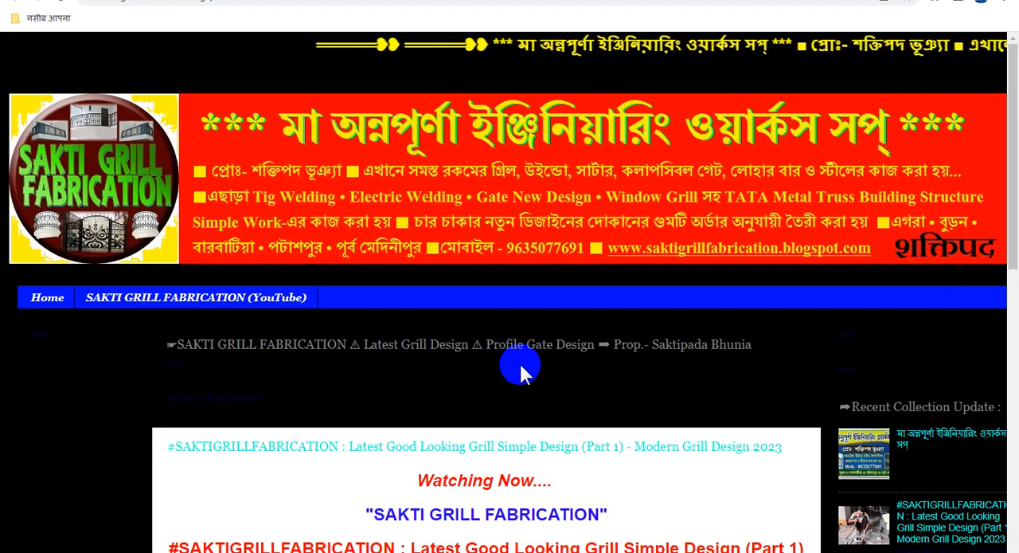
pyautogui.scroll(-3, 526, 360)
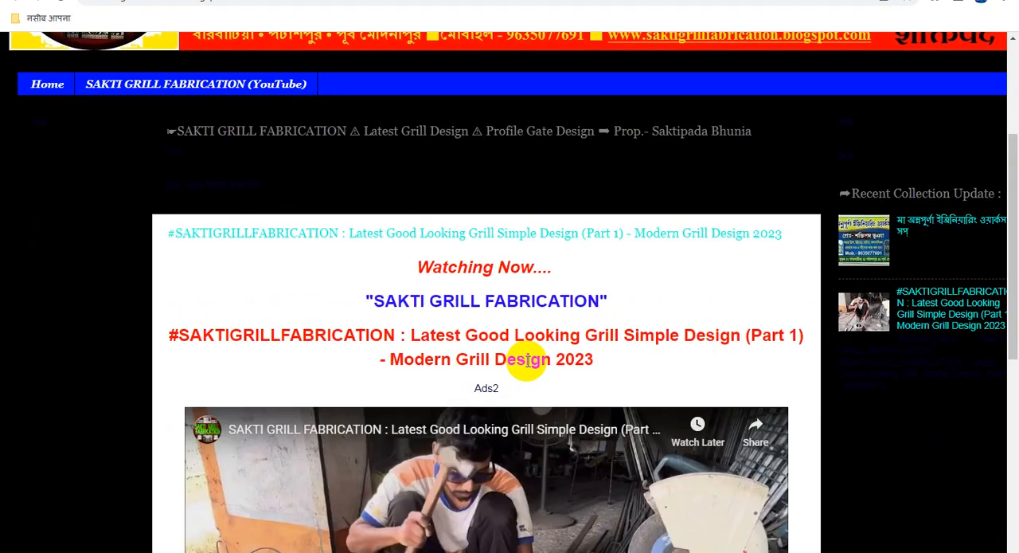
pyautogui.scroll(-6, 525, 360)
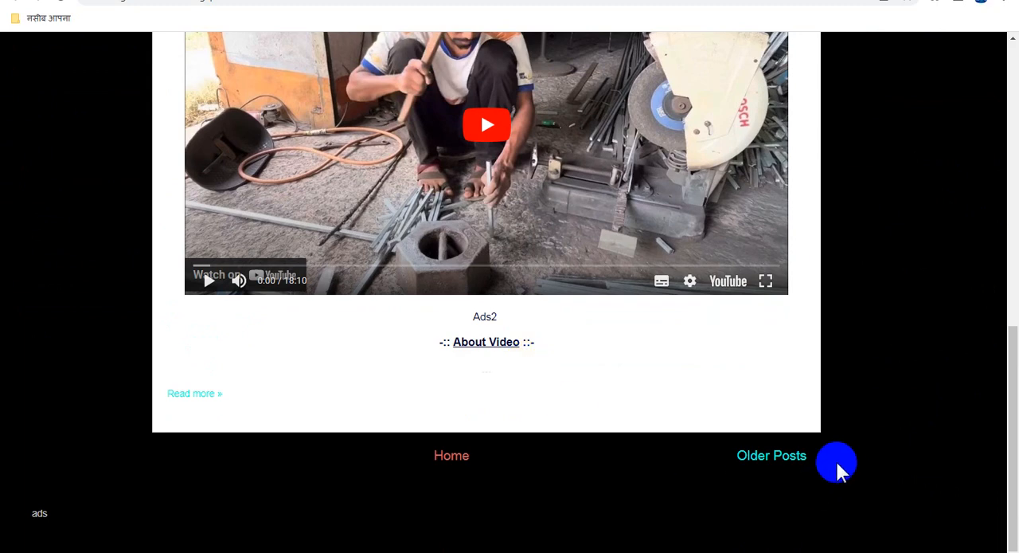
pyautogui.click(793, 462)
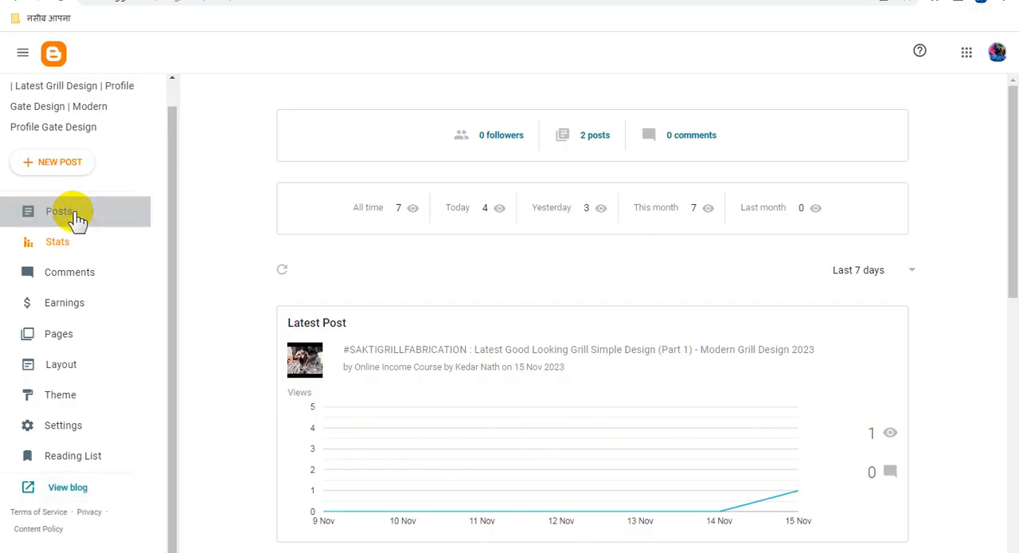
pyautogui.click(77, 219)
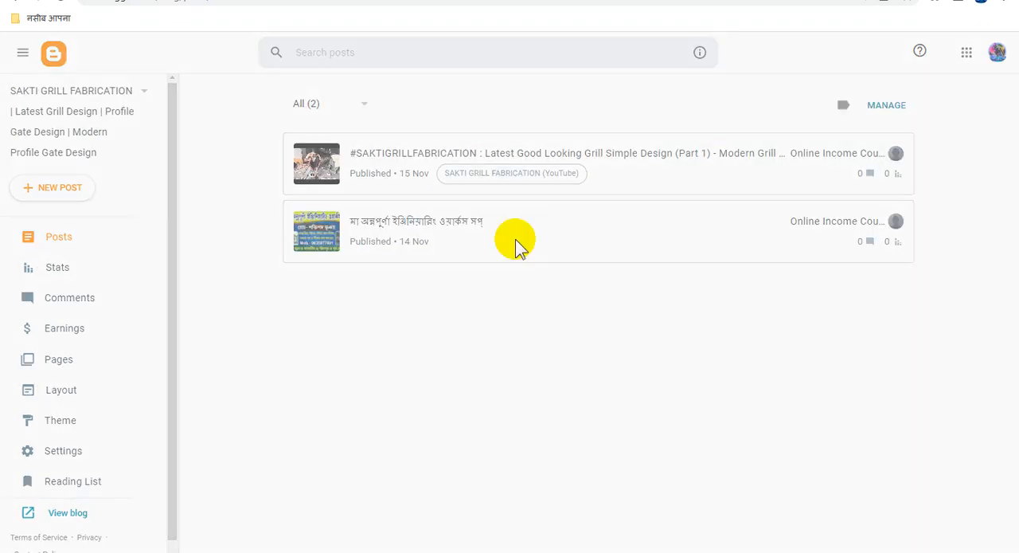